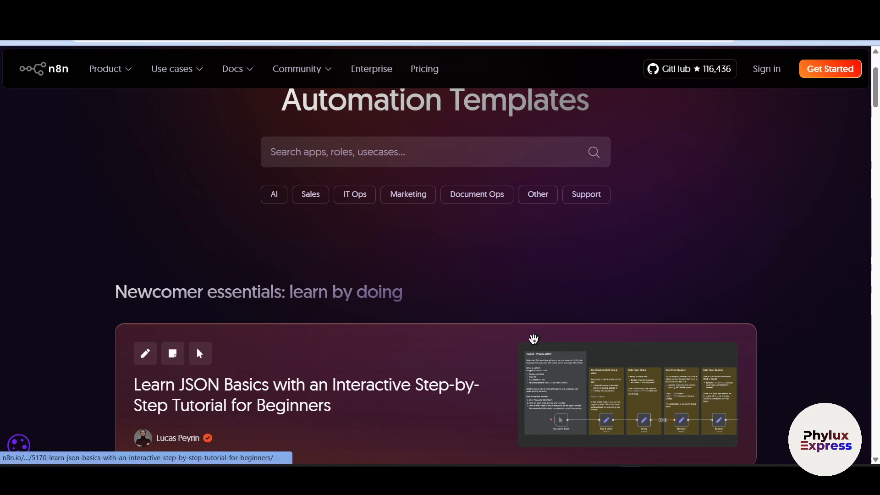
# Browse the newcomer essentials on the n8n templates page and open the "Learn API Fundamentals with an Interactive Hands-On Tutorial Workflow" template
pyautogui.scroll(3, 548, 104)
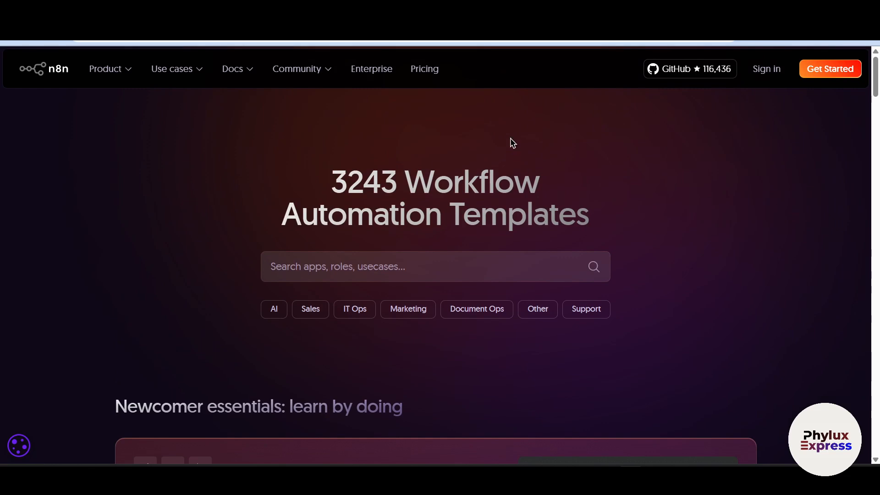
pyautogui.scroll(-1, 481, 204)
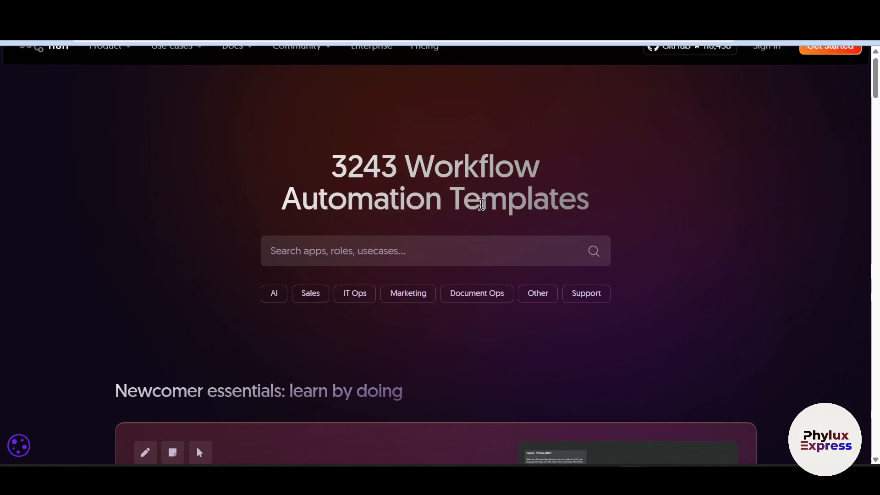
pyautogui.scroll(1, 481, 204)
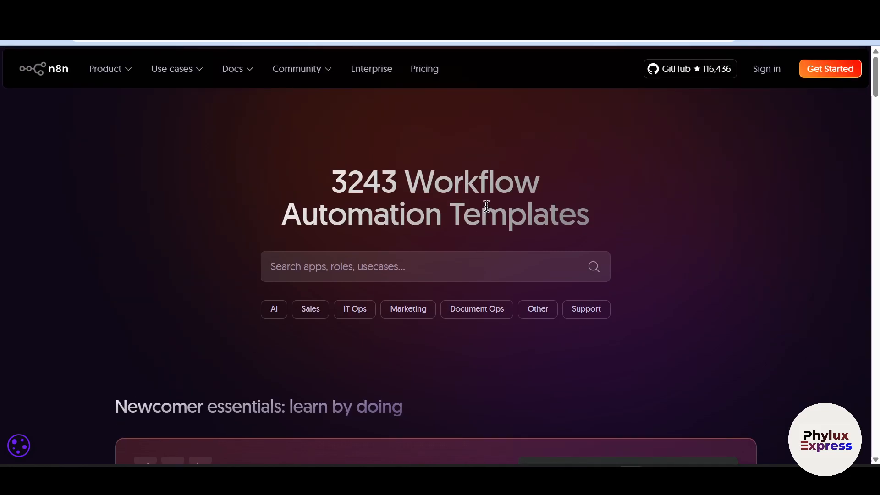
pyautogui.scroll(-1, 486, 206)
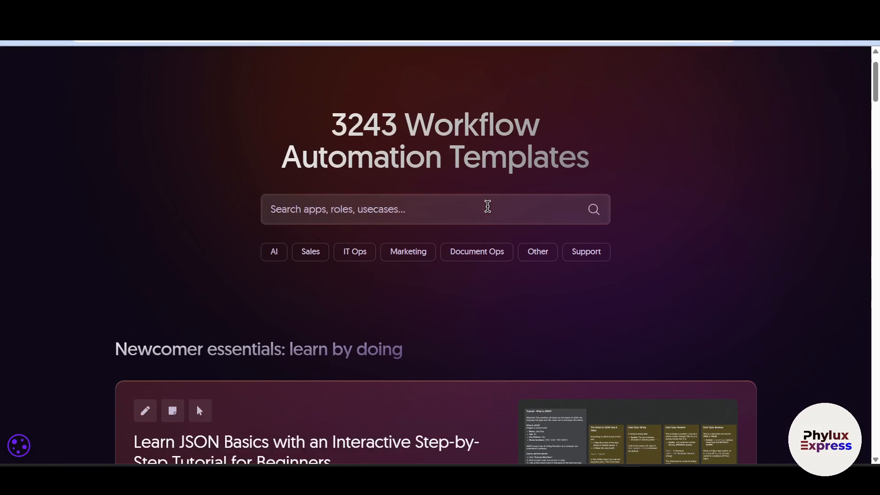
pyautogui.scroll(-3, 487, 206)
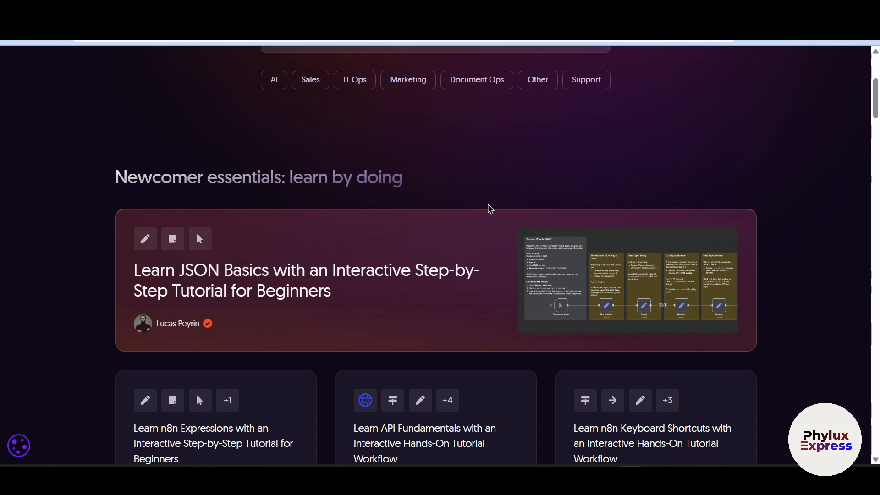
pyautogui.scroll(-5, 489, 208)
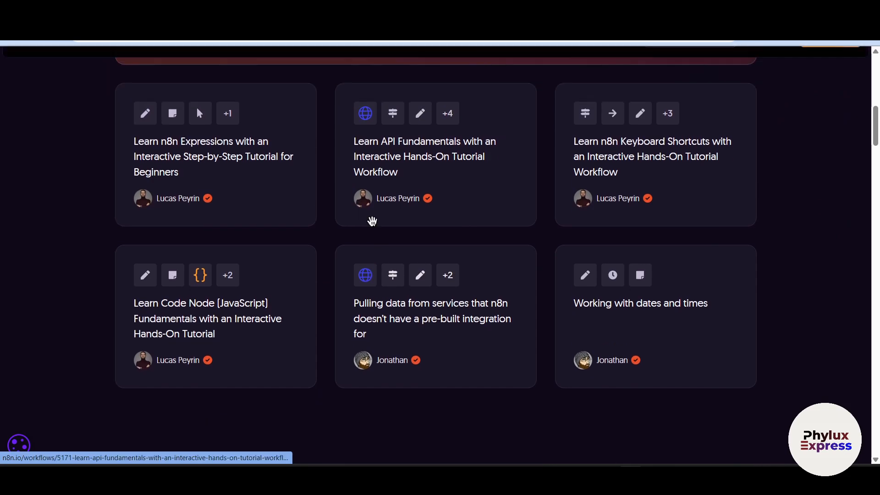
pyautogui.scroll(2, 372, 222)
pyautogui.click(346, 291)
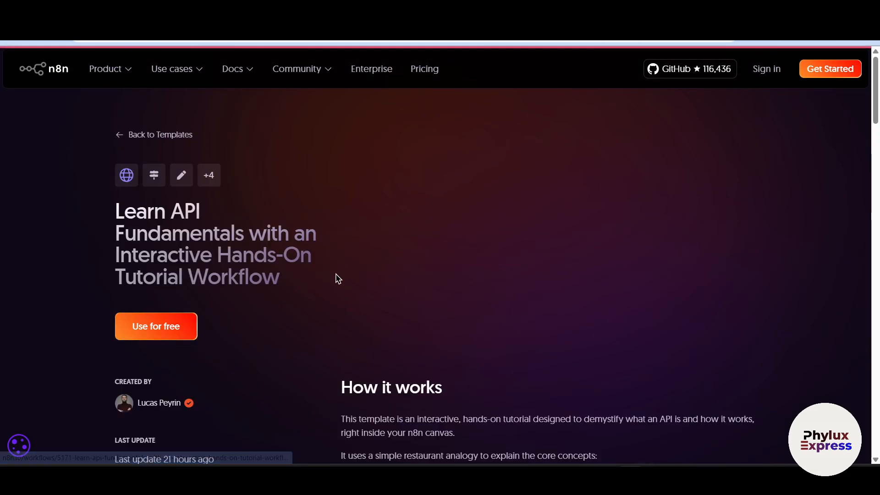
# Activate the interactive workflow preview on the API fundamentals template page
pyautogui.scroll(-1, 460, 224)
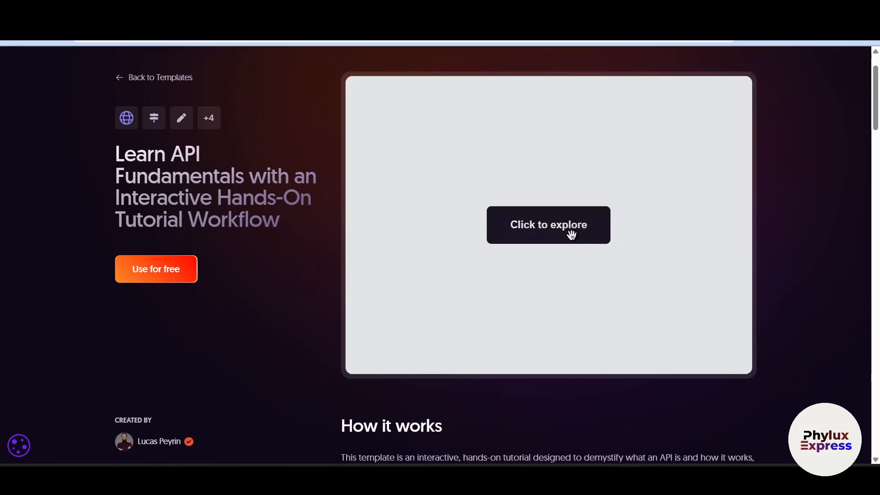
pyautogui.scroll(1, 559, 229)
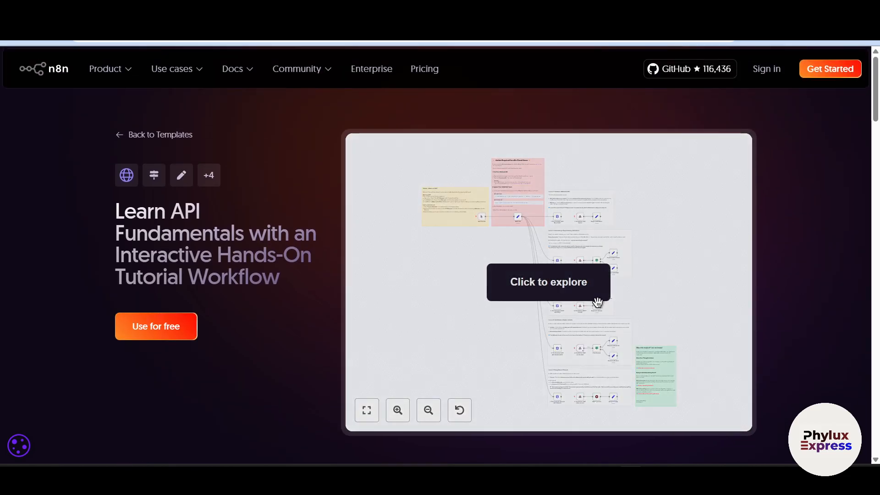
pyautogui.click(553, 281)
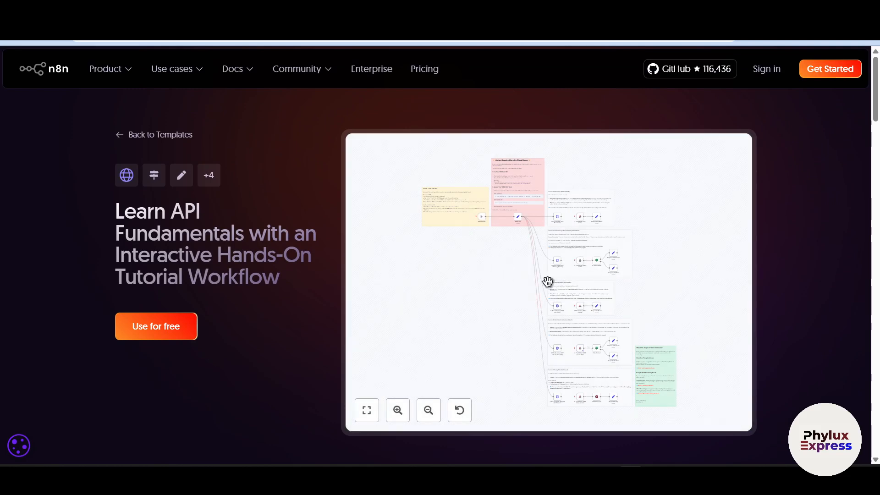
pyautogui.scroll(3, 560, 257)
pyautogui.scroll(-1, 542, 278)
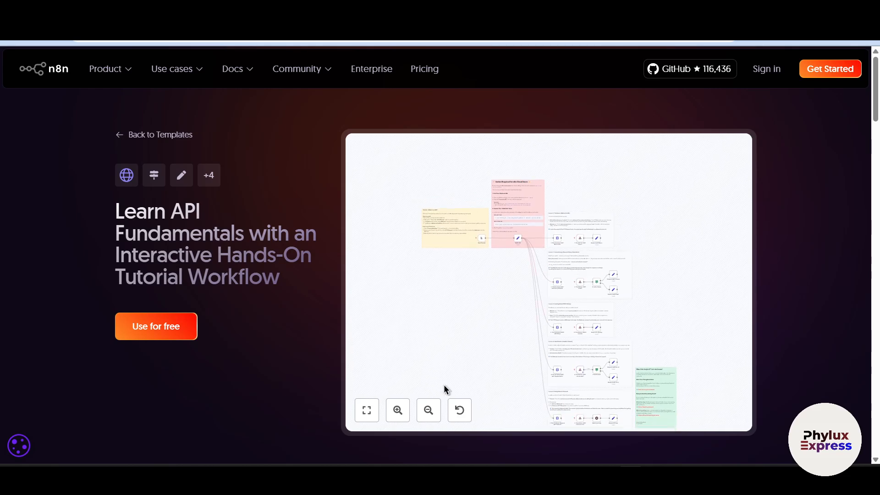
# Enlarge the workflow preview and examine its lesson sections, from the start node through to the last lesson
pyautogui.click(394, 412)
pyautogui.click(398, 410)
pyautogui.scroll(3, 532, 309)
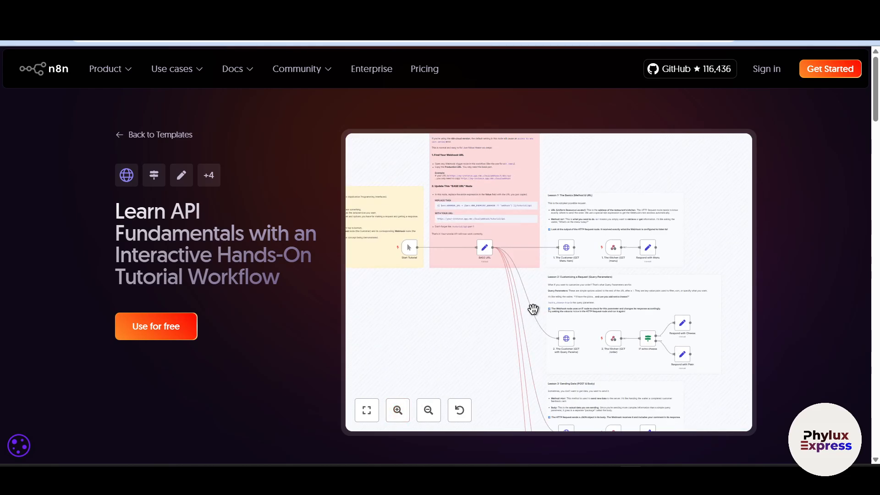
pyautogui.scroll(-5, 425, 305)
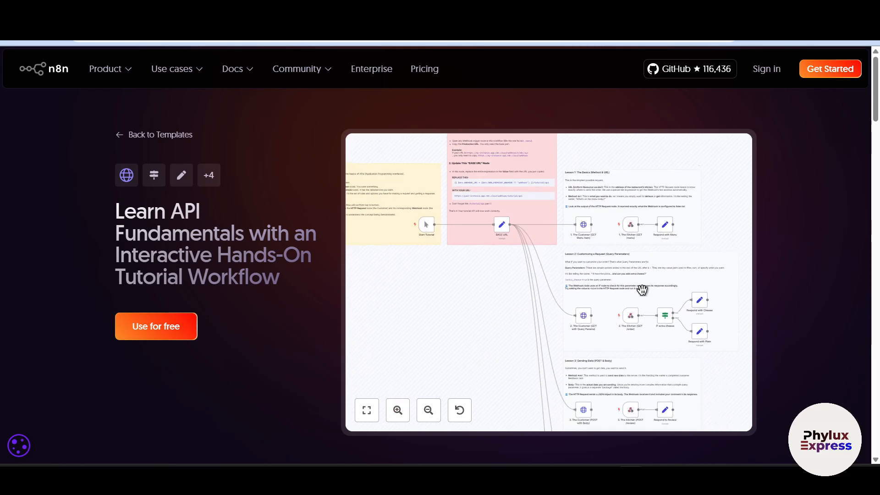
pyautogui.scroll(-5, 644, 294)
pyautogui.hscroll(5, 645, 294)
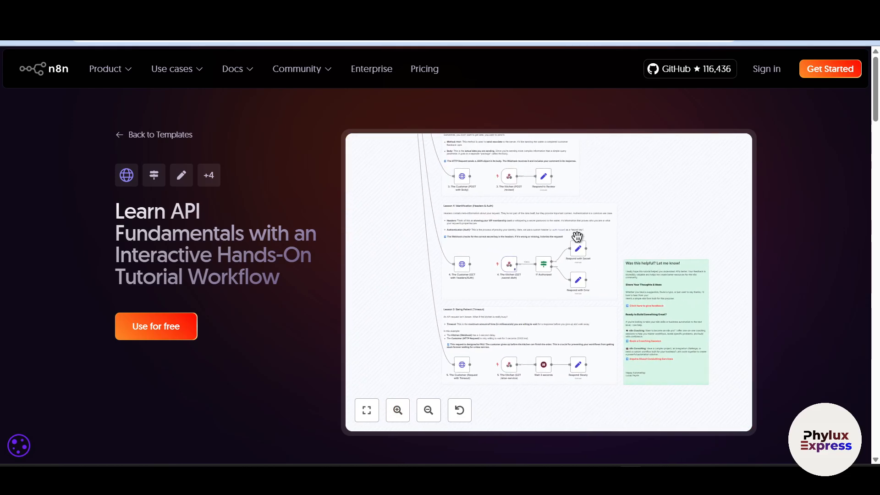
pyautogui.scroll(10, 502, 274)
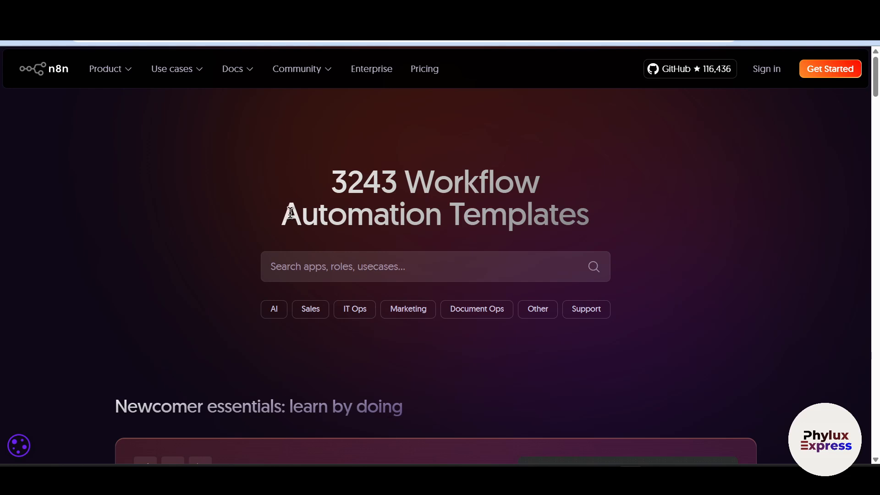
# Search the web for "n8n templates" and open the n8n community automation workflows result
pyautogui.scroll(-1, 296, 210)
pyautogui.scroll(1, 297, 210)
pyautogui.write('n8n te')
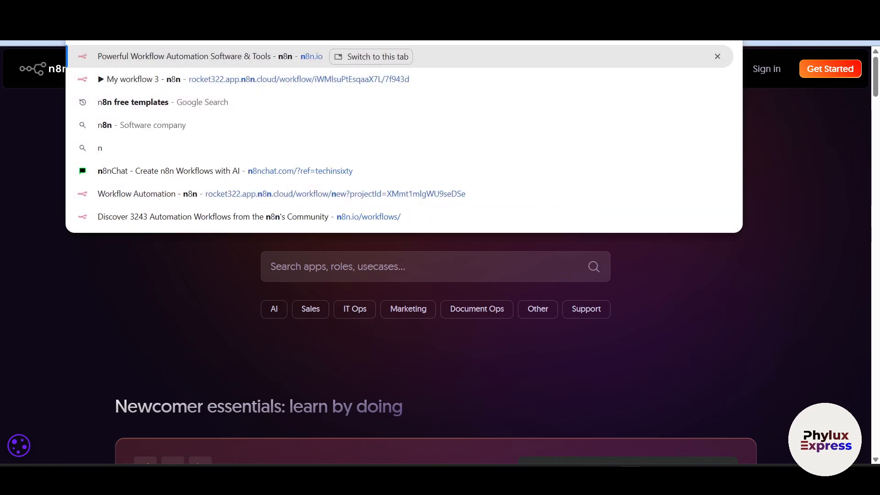
pyautogui.write('mplates')
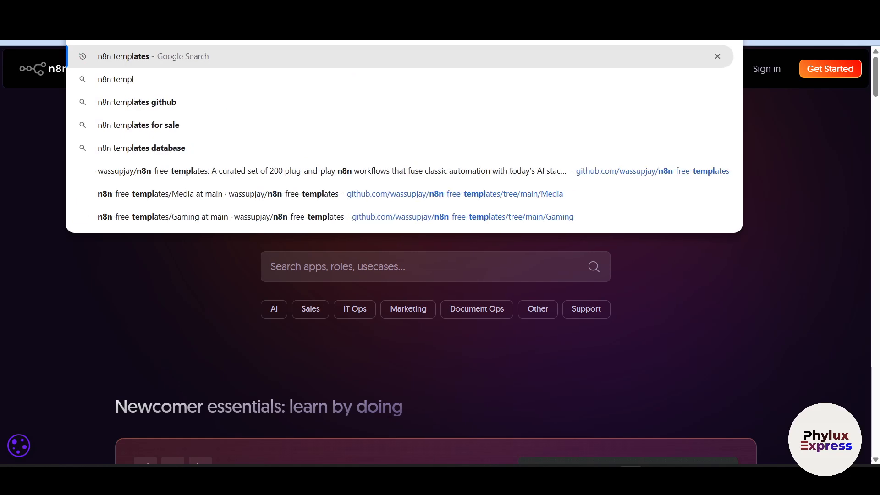
pyautogui.press('Return')
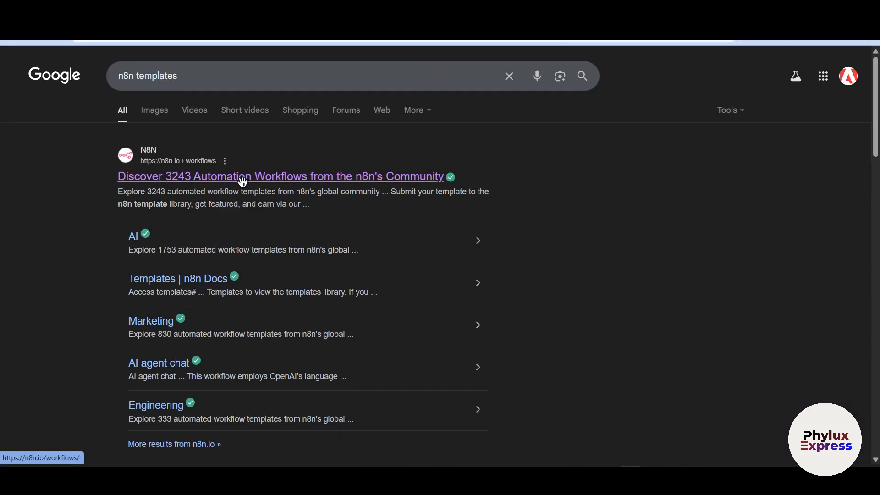
pyautogui.click(241, 179)
# Look over the n8n template library page and highlight parts of its "Workflow Automation Templates" heading
pyautogui.scroll(-2, 431, 236)
pyautogui.scroll(-7, 430, 236)
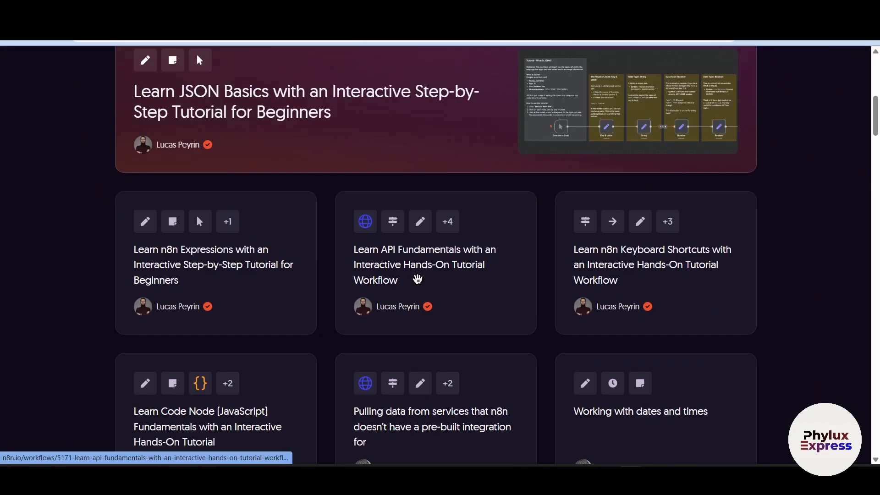
pyautogui.scroll(9, 424, 239)
pyautogui.moveTo(331, 181); pyautogui.dragTo(454, 181)
pyautogui.click(338, 187)
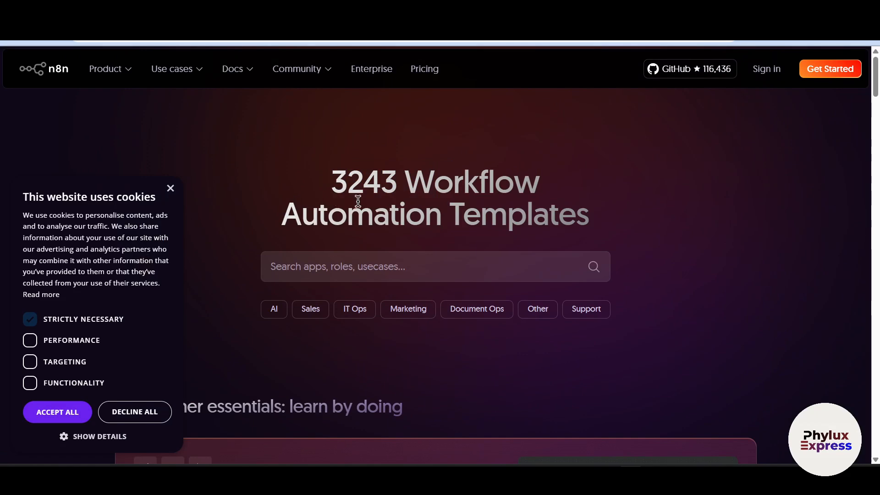
pyautogui.moveTo(433, 188); pyautogui.dragTo(673, 194)
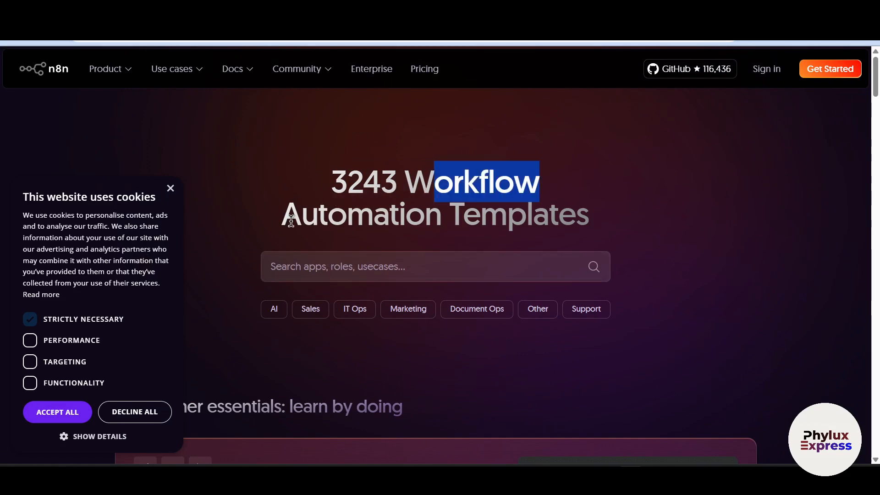
pyautogui.moveTo(292, 221); pyautogui.dragTo(652, 228)
pyautogui.scroll(-3, 277, 231)
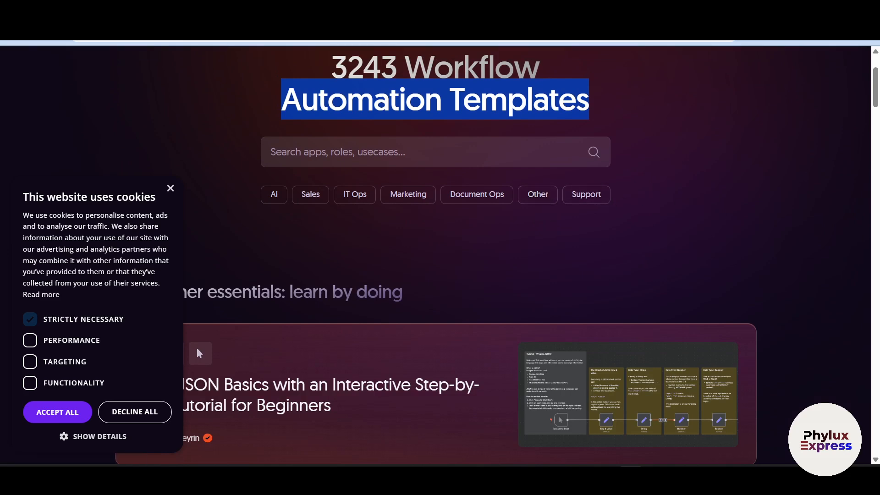
# Search the web in a new browser tab for "github repose for n8n automation template"
pyautogui.hotkey('ctrl', 't')
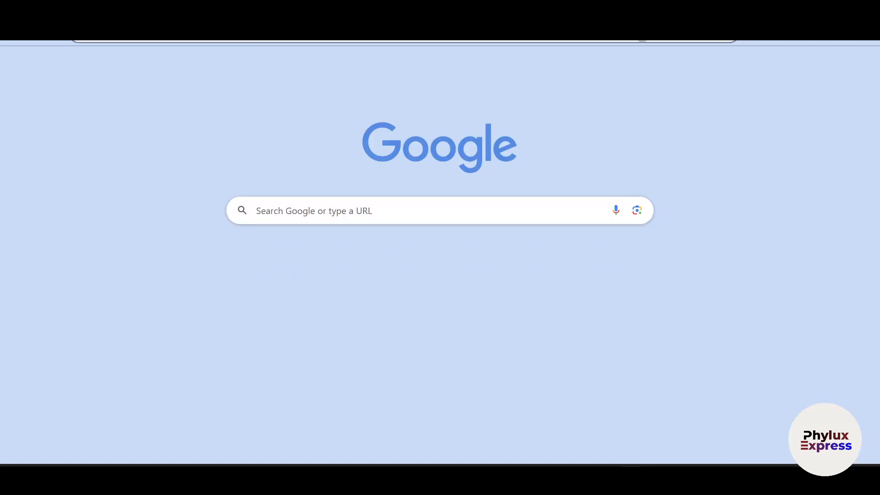
pyautogui.click(403, 35)
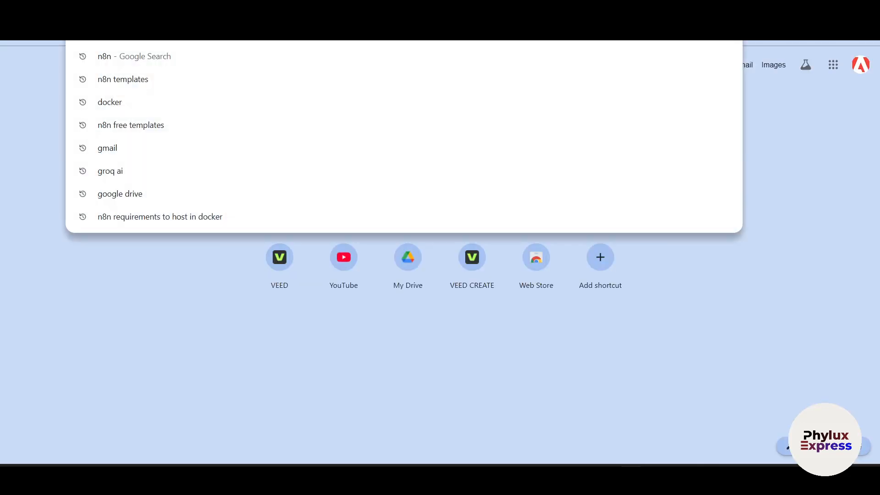
pyautogui.write('github reb')
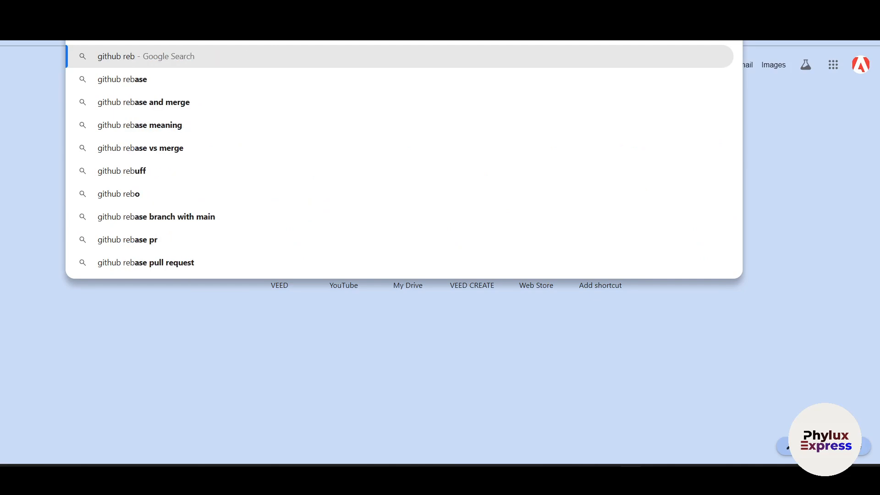
pyautogui.press('BackSpace')
pyautogui.write('pose')
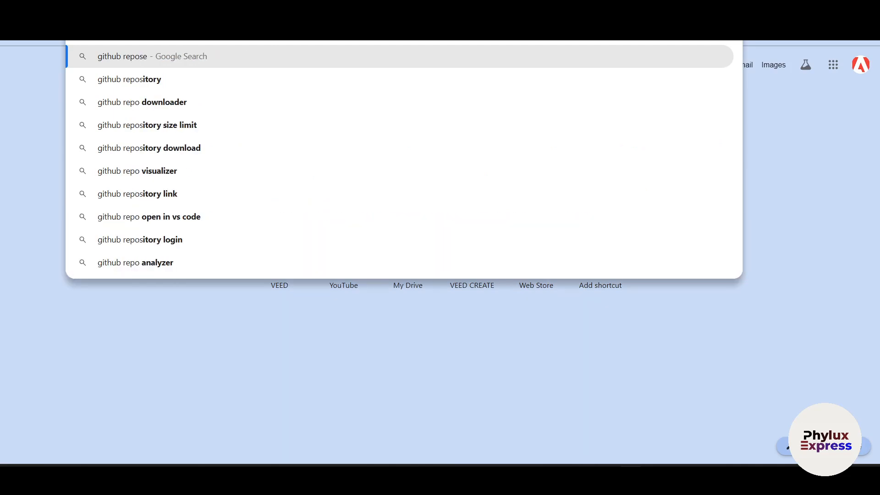
pyautogui.write(' for n')
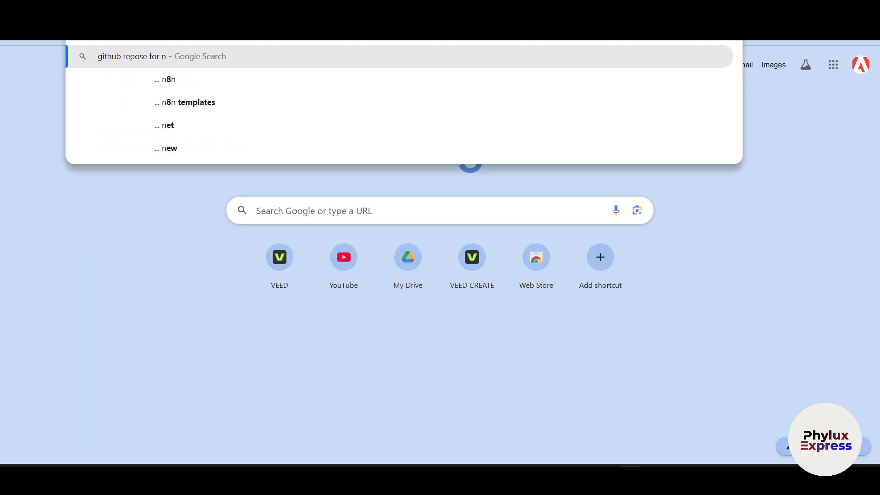
pyautogui.write('8n au')
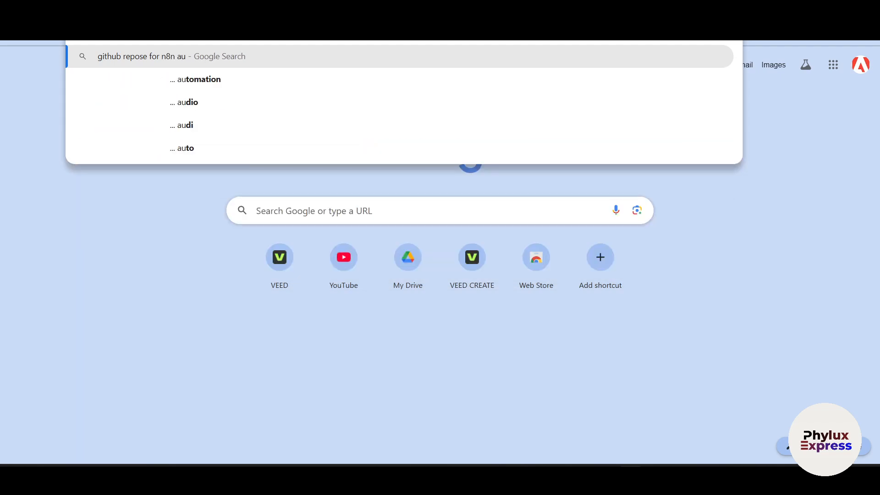
pyautogui.write('tomati')
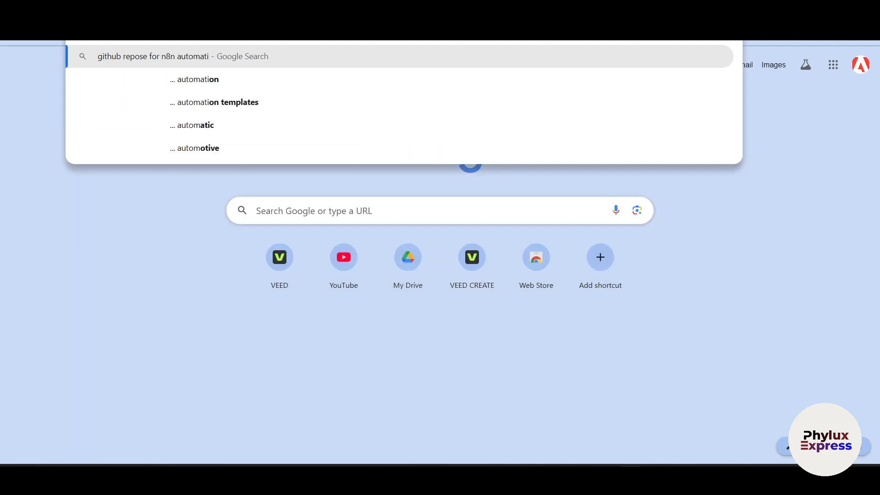
pyautogui.write('on template')
pyautogui.press('Return')
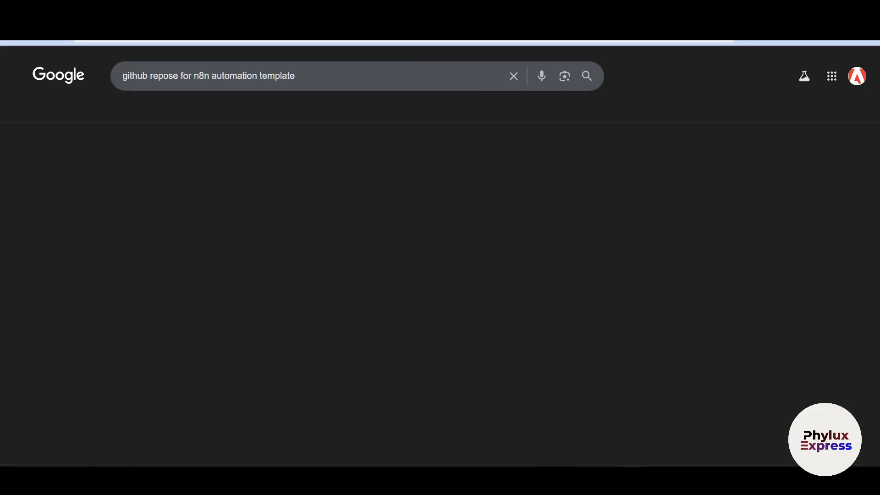
# Open the "n8n - Workflow Automation" GitHub result, look over its overview page and highlight "Workflow Automation" in the title
pyautogui.scroll(-10, 493, 259)
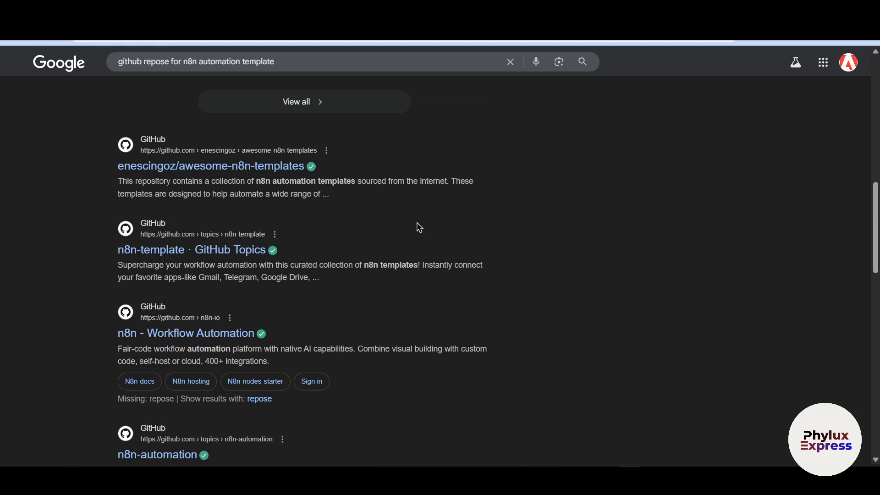
pyautogui.scroll(-1, 203, 256)
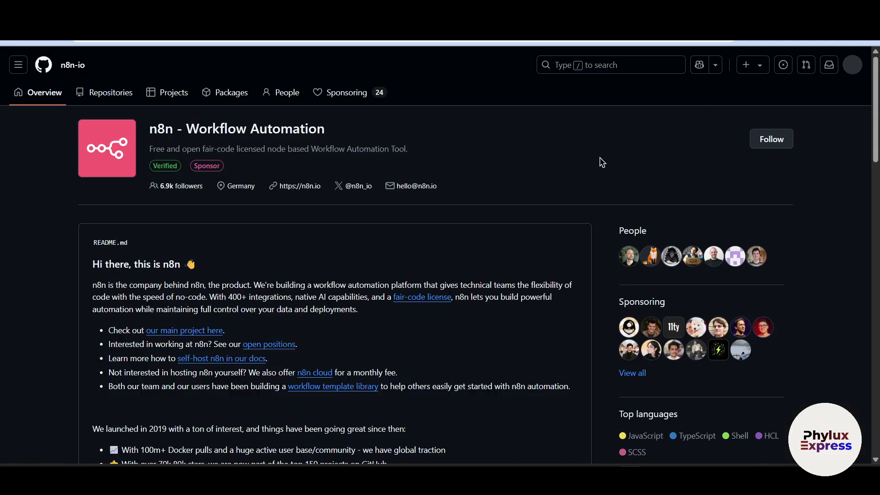
pyautogui.scroll(-4, 274, 232)
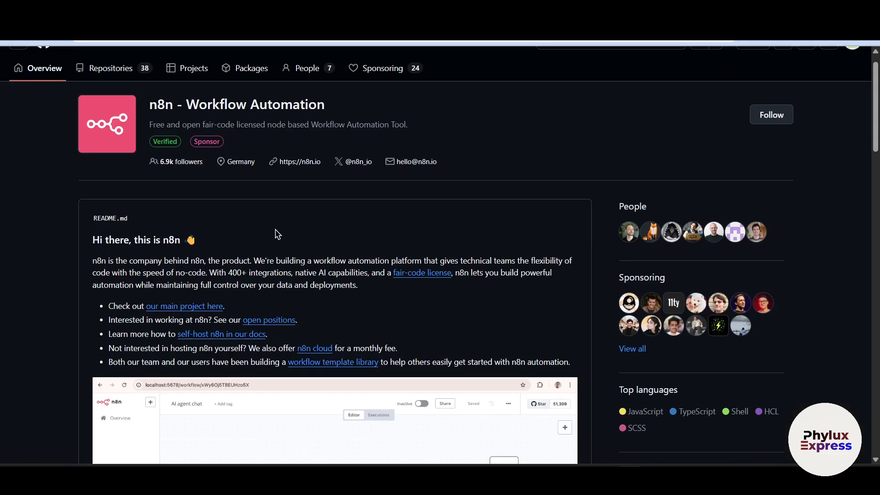
pyautogui.scroll(1, 336, 237)
pyautogui.scroll(2, 97, 187)
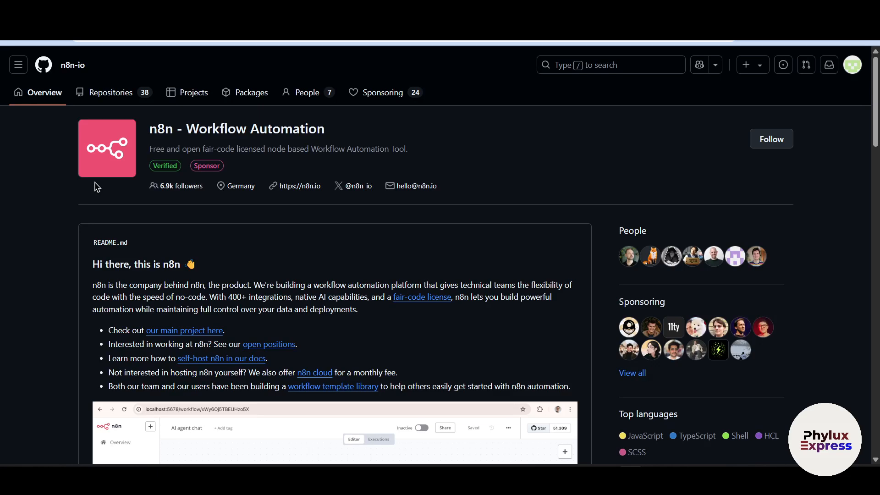
pyautogui.moveTo(199, 133); pyautogui.dragTo(483, 139)
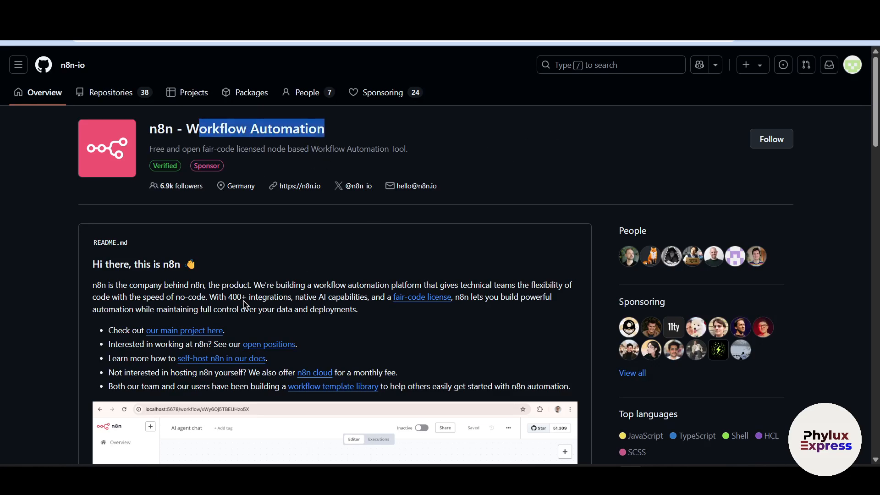
# Look over the README, pinned projects and repositories on the n8n-io GitHub page, and return to the web search results
pyautogui.scroll(-7, 246, 305)
pyautogui.scroll(1, 320, 238)
pyautogui.scroll(-4, 353, 218)
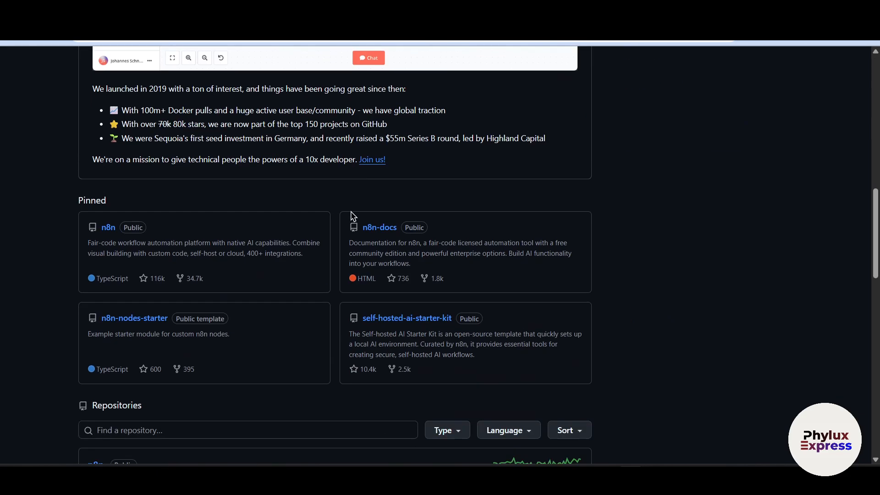
pyautogui.scroll(-5, 353, 220)
pyautogui.scroll(15, 247, 307)
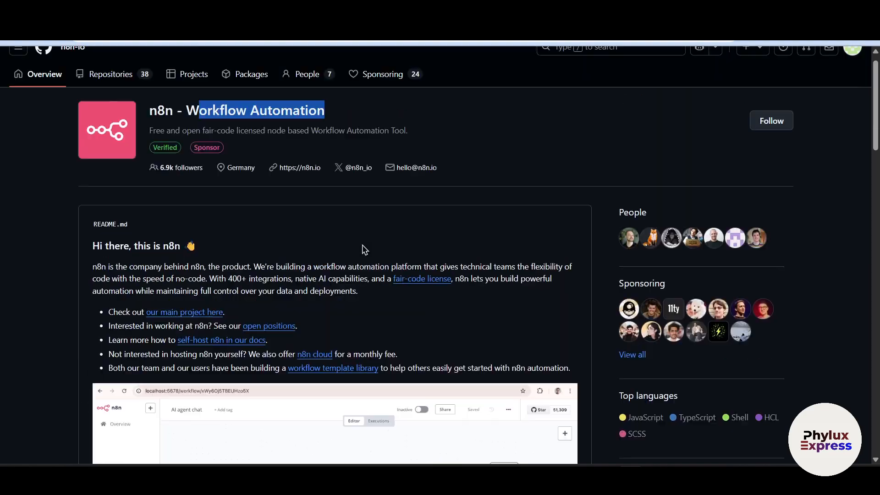
pyautogui.scroll(1, 364, 250)
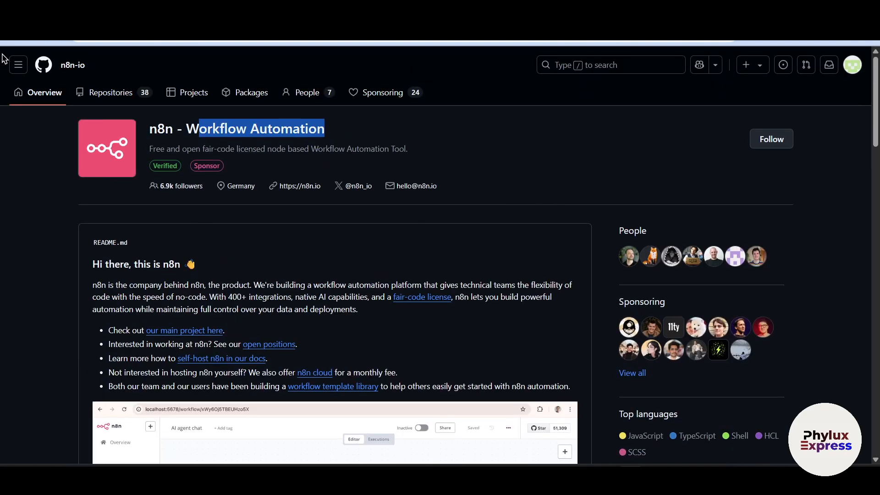
pyautogui.hotkey('alt', 'Left')
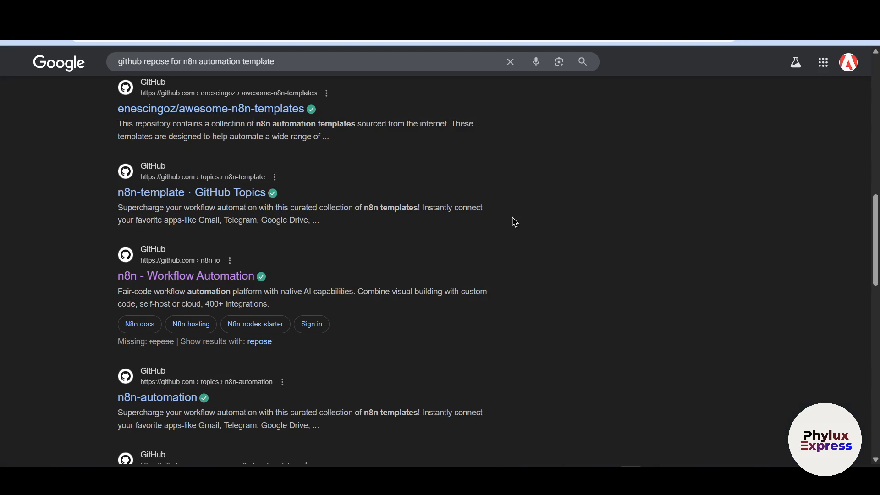
# Open YouTube in a new browser tab and search it for "n8n workflow"
pyautogui.hotkey('ctrl', 't')
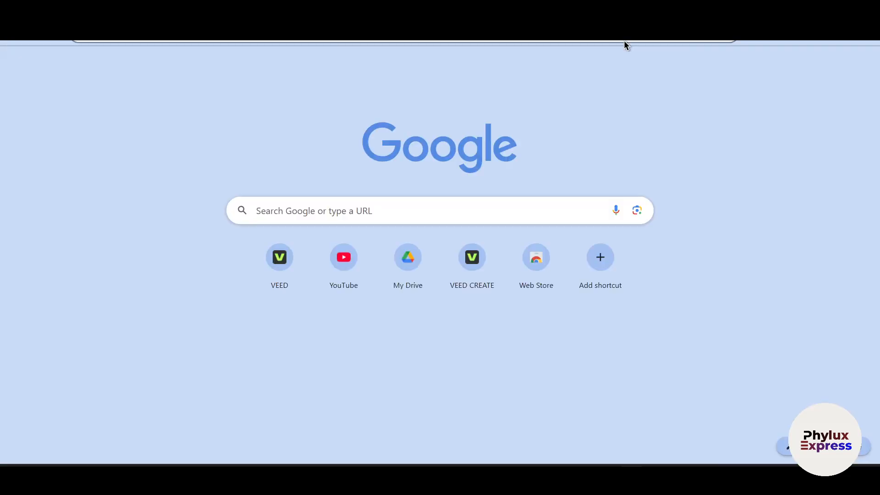
pyautogui.click(622, 41)
pyautogui.write('you')
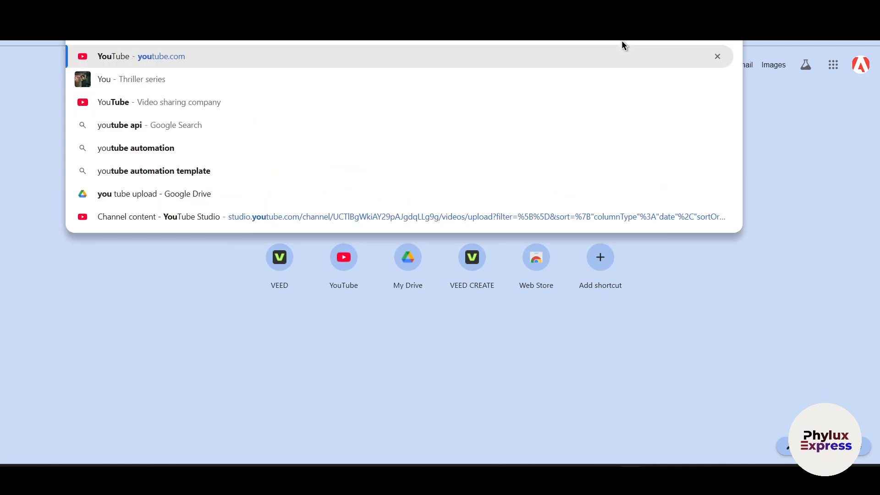
pyautogui.press('Return')
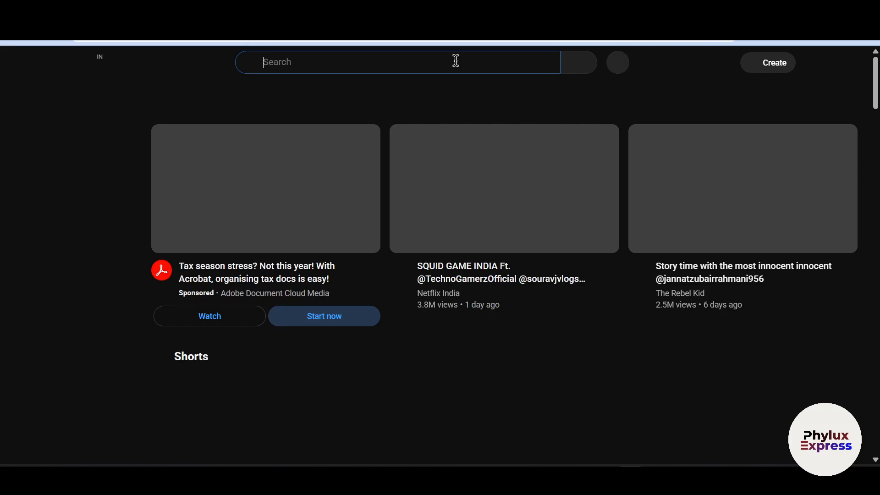
pyautogui.click(456, 60)
pyautogui.write('n8n ')
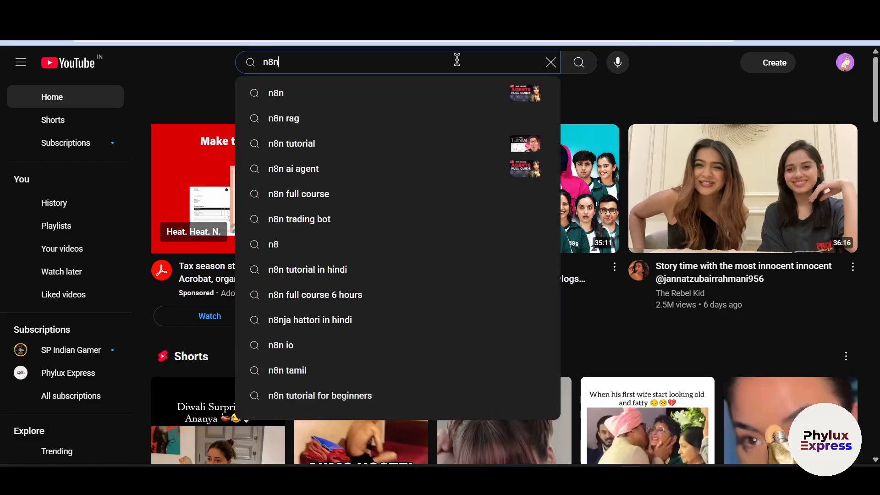
pyautogui.write('workflow')
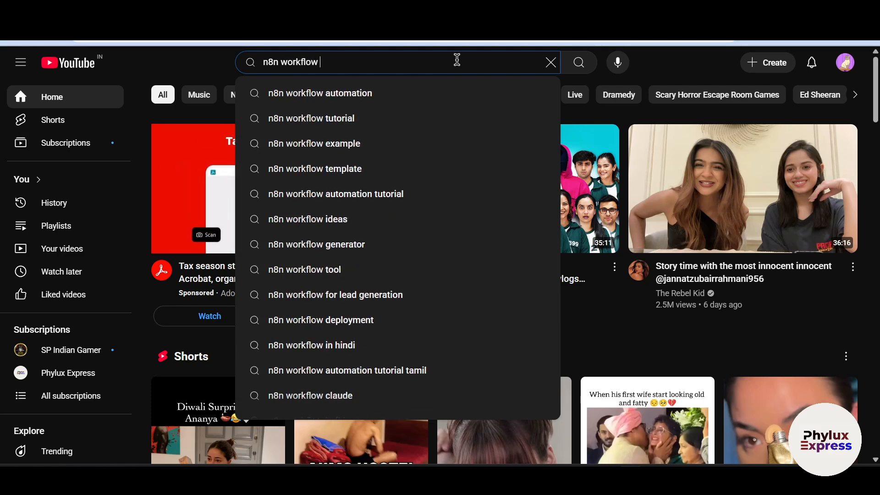
pyautogui.press('Return')
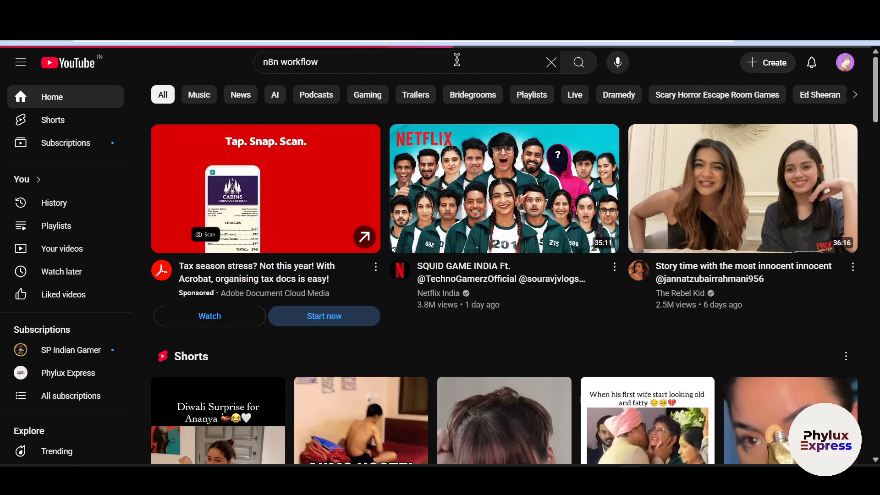
# Look through the YouTube search results for n8n workflow tutorials and courses
pyautogui.scroll(-3, 561, 230)
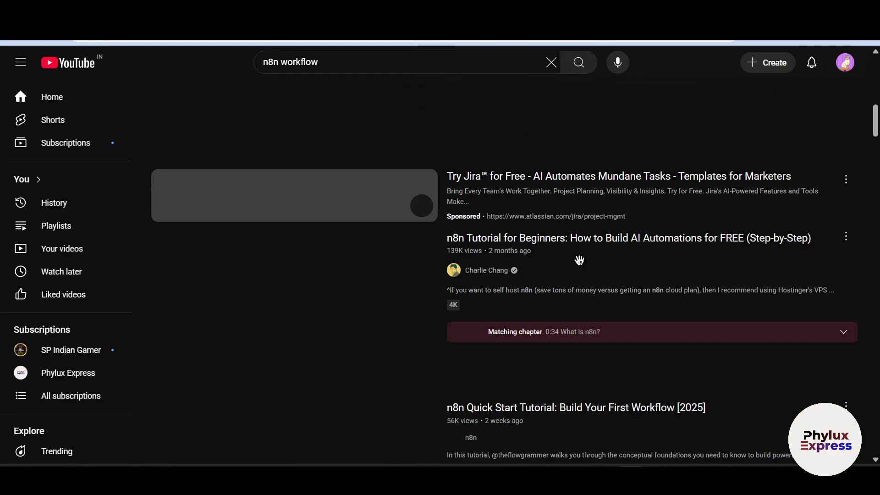
pyautogui.scroll(5, 579, 260)
pyautogui.scroll(-6, 366, 336)
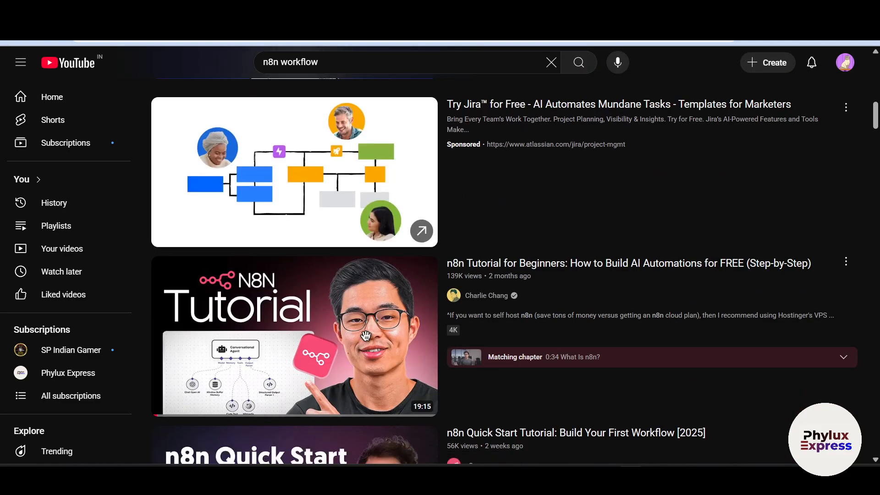
pyautogui.scroll(-9, 366, 336)
pyautogui.scroll(4, 583, 197)
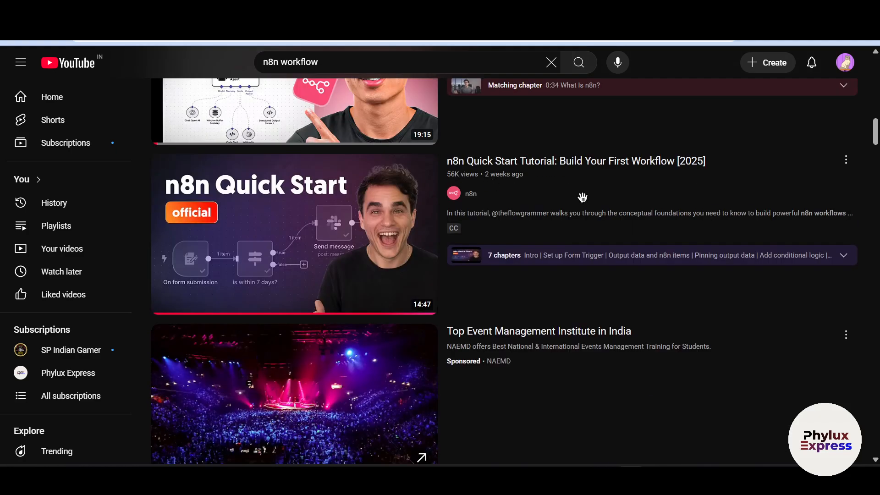
pyautogui.scroll(-15, 465, 312)
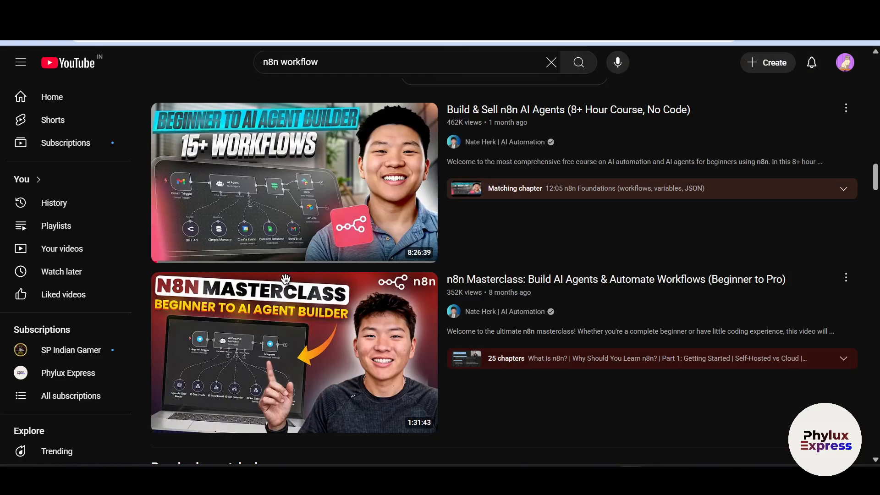
pyautogui.scroll(4, 458, 235)
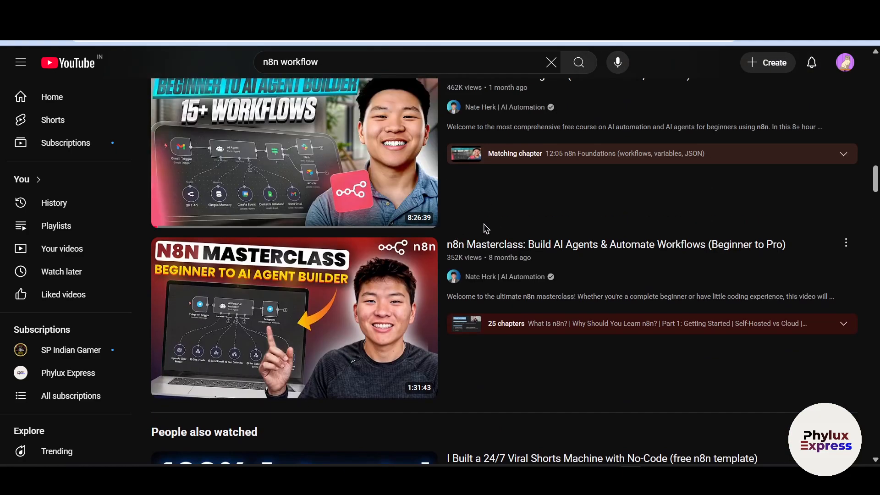
# Return to the start of the n8n workflow template library page and dismiss its cookie notice
pyautogui.moveTo(515, 180)
pyautogui.scroll(3, 535, 170)
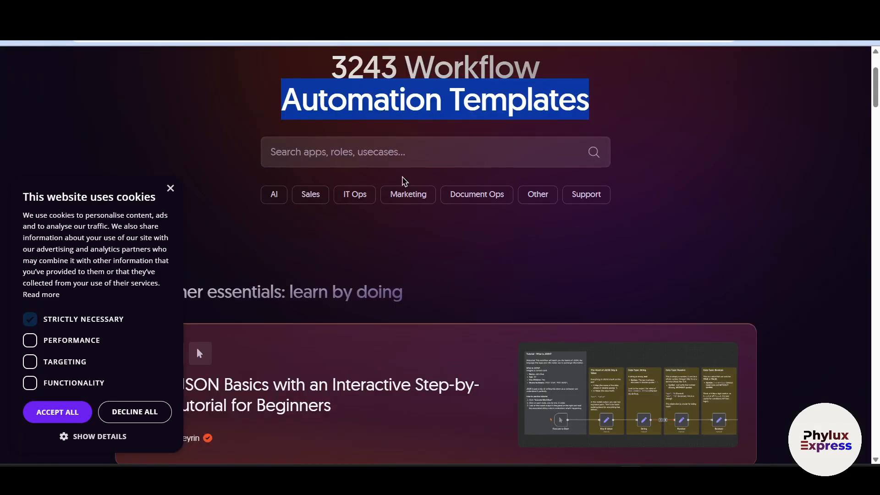
pyautogui.scroll(3, 402, 181)
pyautogui.click(171, 200)
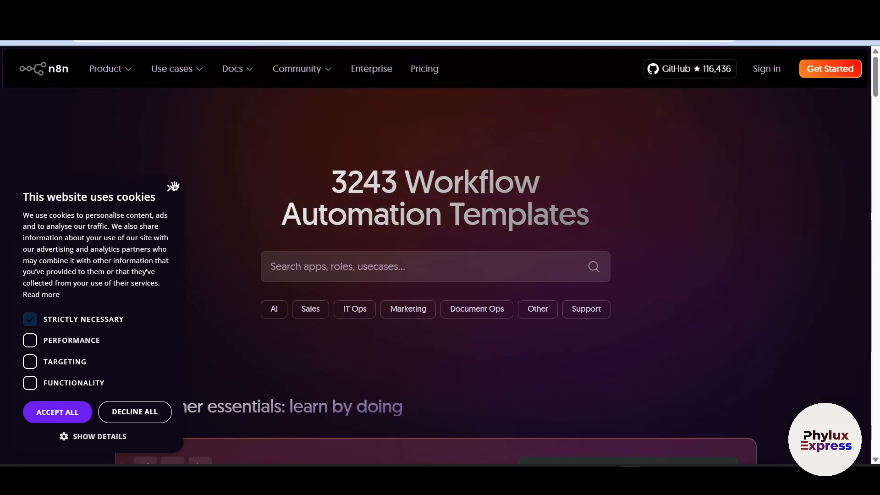
pyautogui.click(173, 186)
# View the popular apps and categories suggested by the template search, and close the suggestions
pyautogui.click(341, 265)
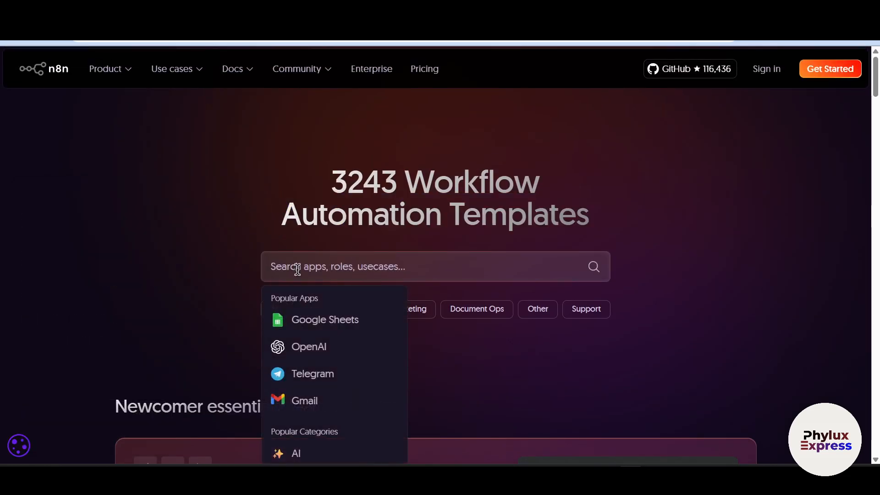
pyautogui.scroll(-1, 361, 265)
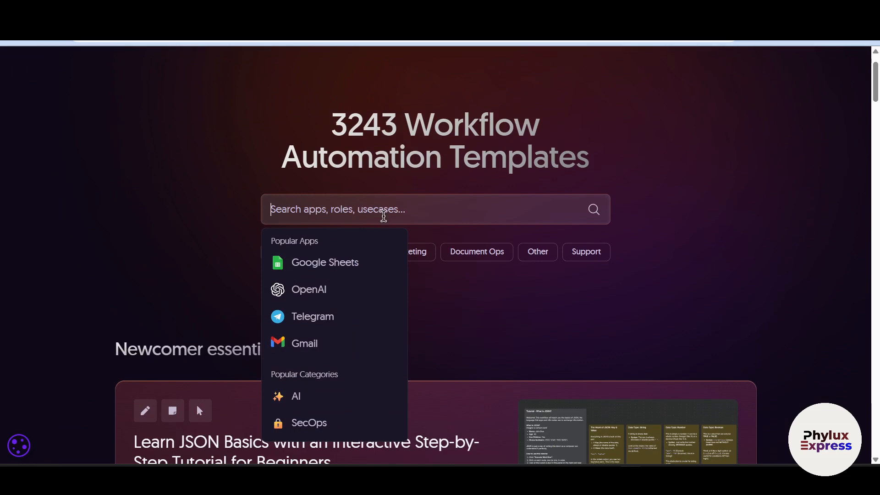
pyautogui.click(648, 186)
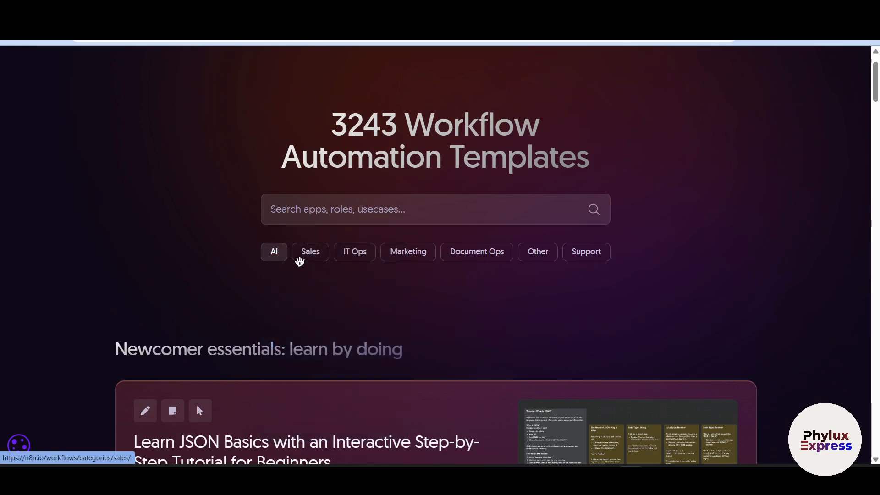
# Open the AI template category and look over its featured templates
pyautogui.click(271, 251)
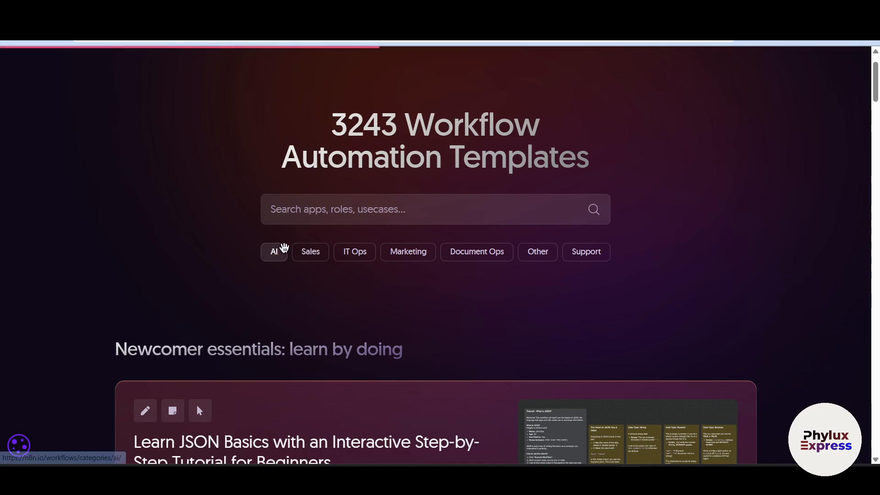
pyautogui.scroll(-6, 230, 261)
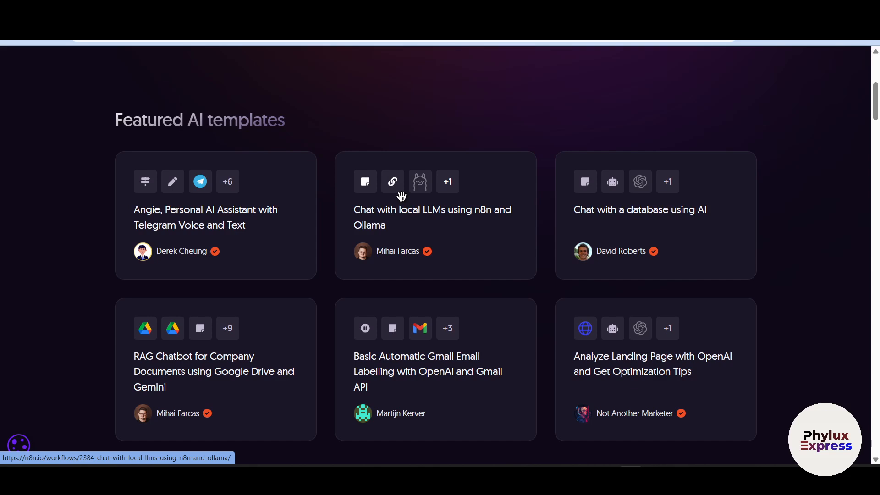
pyautogui.scroll(1, 402, 196)
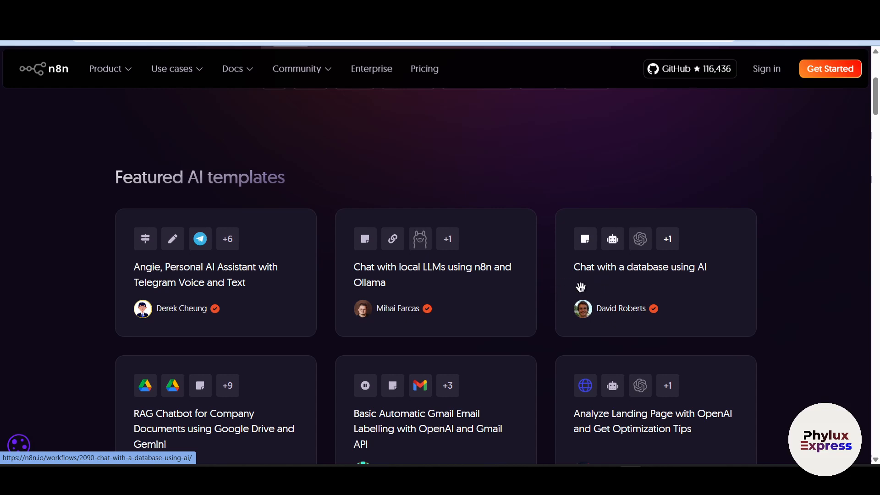
pyautogui.scroll(-2, 700, 278)
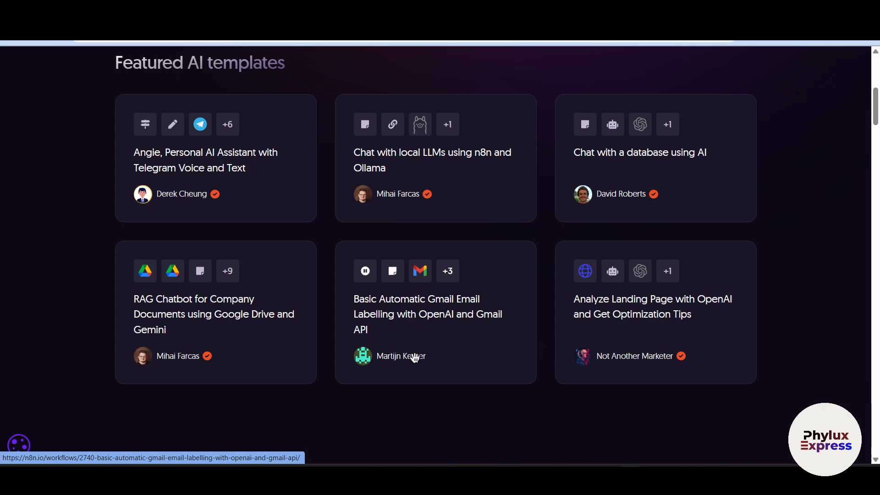
# Open the "Basic Automatic Gmail Email Labelling with OpenAI and Gmail API" template and highlight its Description heading and first description line
pyautogui.click(190, 356)
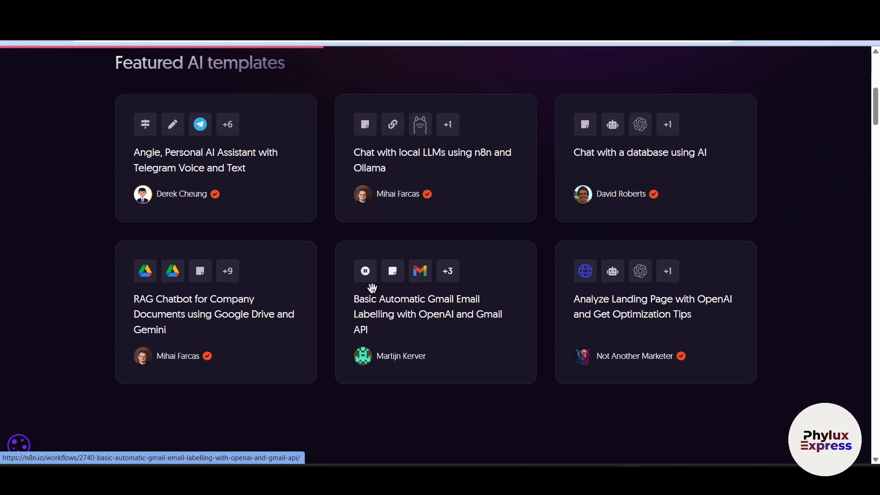
pyautogui.scroll(-5, 366, 273)
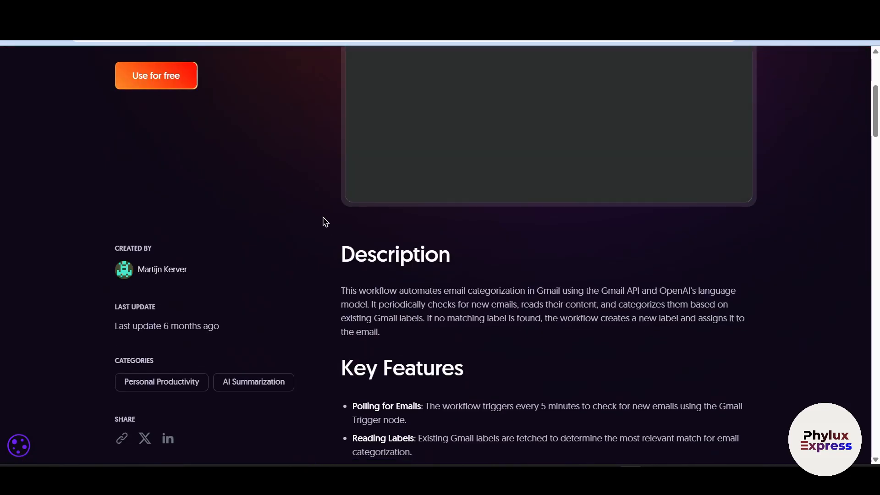
pyautogui.moveTo(326, 259); pyautogui.dragTo(462, 263)
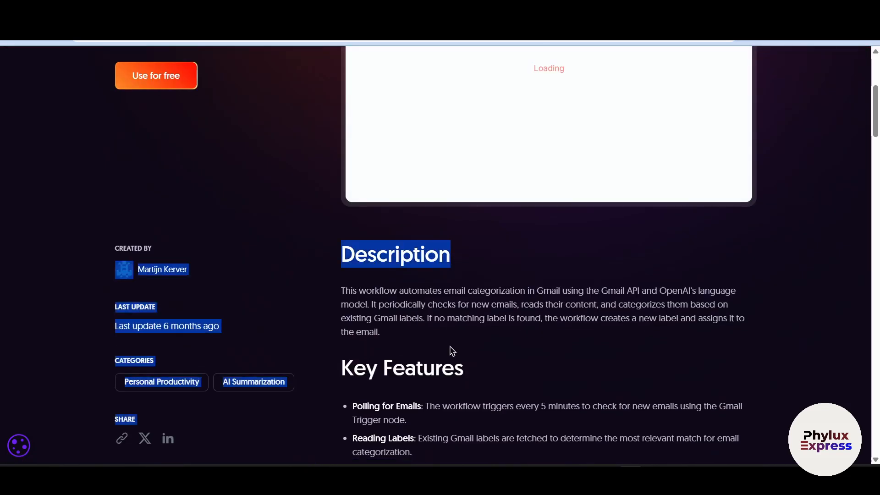
pyautogui.scroll(-2, 453, 351)
pyautogui.doubleClick(425, 260)
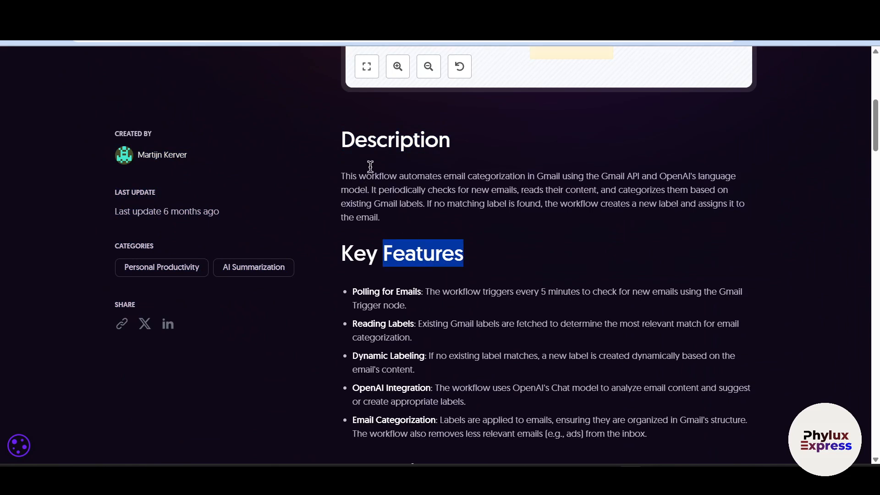
pyautogui.moveTo(356, 137); pyautogui.dragTo(424, 139)
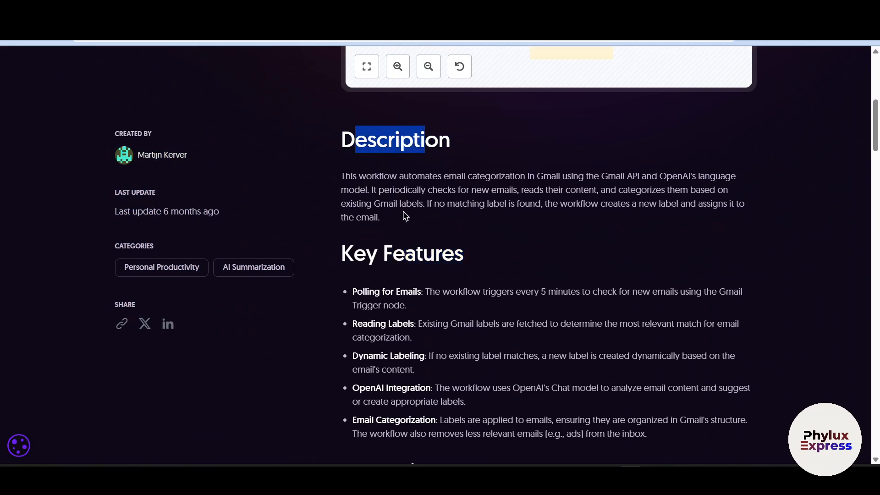
pyautogui.moveTo(390, 176); pyautogui.dragTo(738, 191)
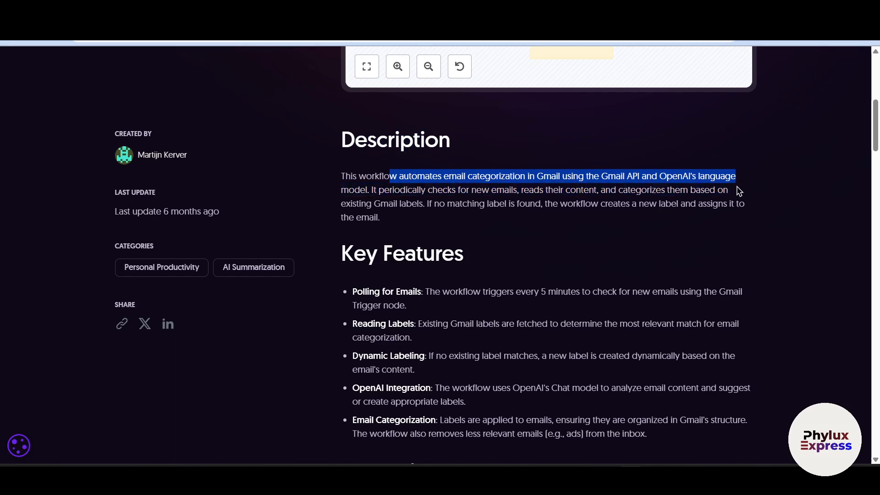
# Read the template's Key Features, highlighting the heading and feature entries, and continue to the Nodes in Use section
pyautogui.scroll(-3, 377, 196)
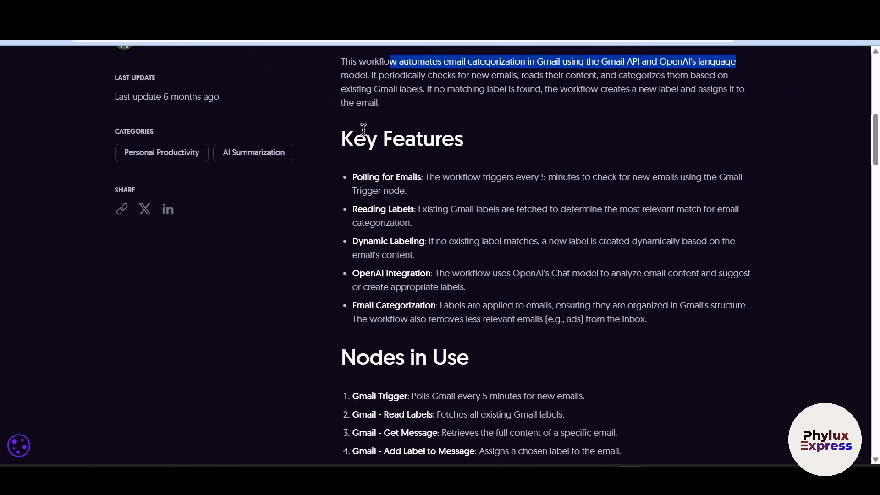
pyautogui.moveTo(356, 133); pyautogui.dragTo(541, 150)
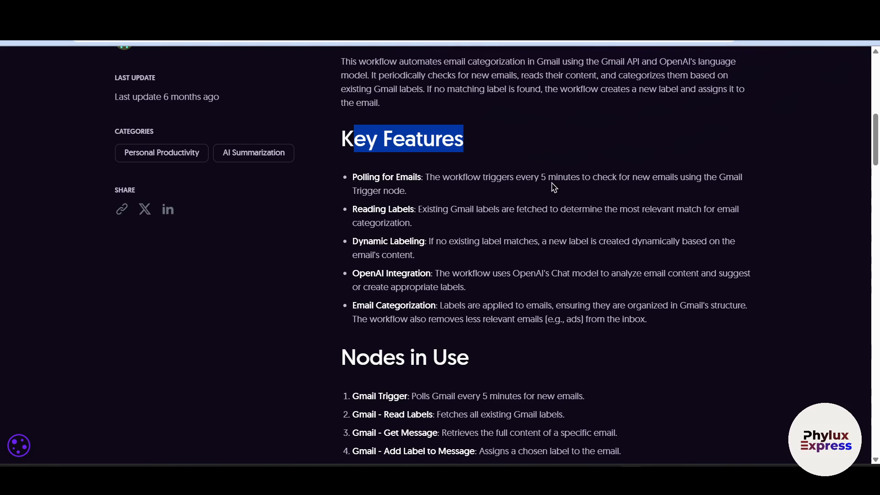
pyautogui.moveTo(374, 174); pyautogui.dragTo(429, 179)
pyautogui.scroll(-1, 463, 203)
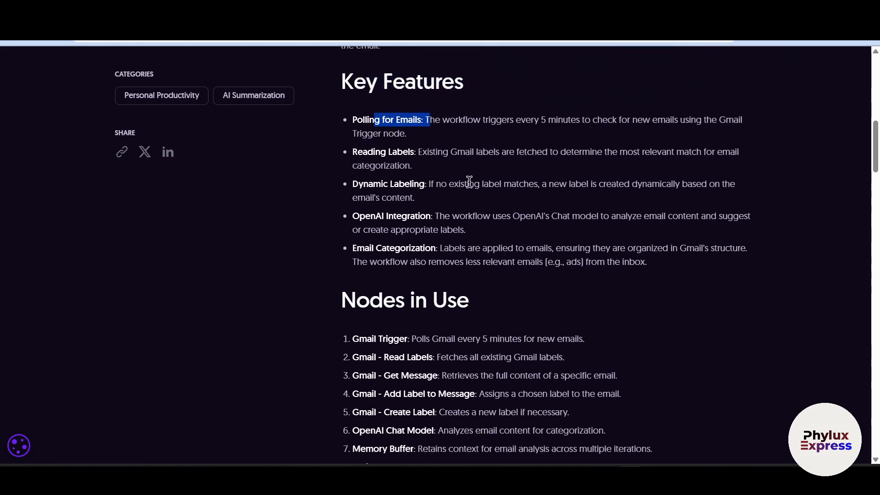
pyautogui.click(497, 133)
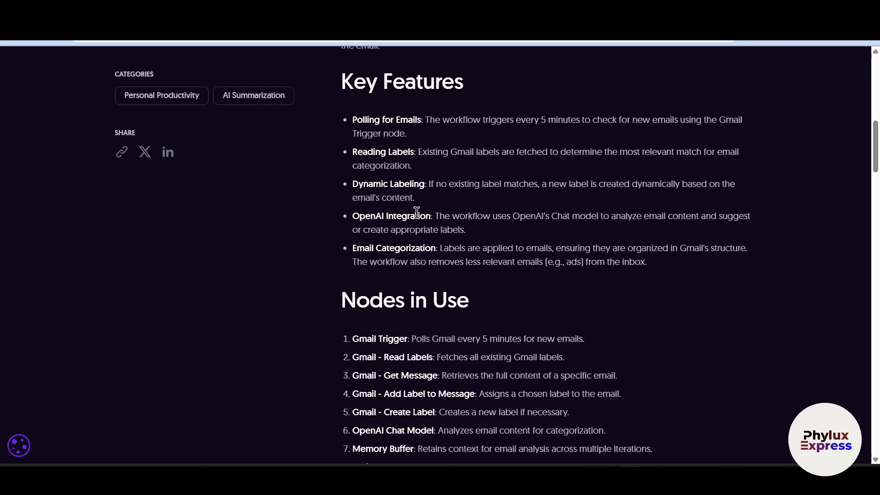
pyautogui.moveTo(351, 166); pyautogui.dragTo(412, 166)
pyautogui.moveTo(365, 198); pyautogui.dragTo(405, 184)
pyautogui.moveTo(363, 221); pyautogui.dragTo(465, 183)
pyautogui.scroll(-2, 378, 262)
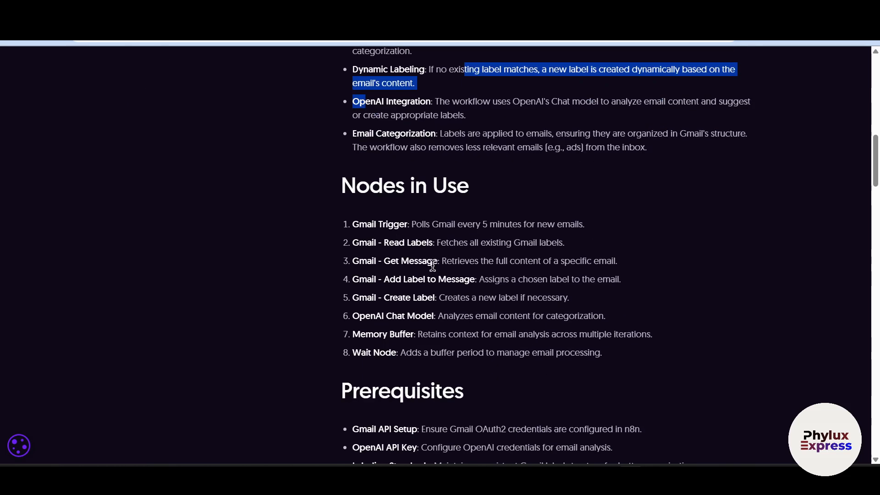
# Highlight the template's Nodes in Use heading and read through the list of nodes
pyautogui.moveTo(342, 192); pyautogui.dragTo(601, 194)
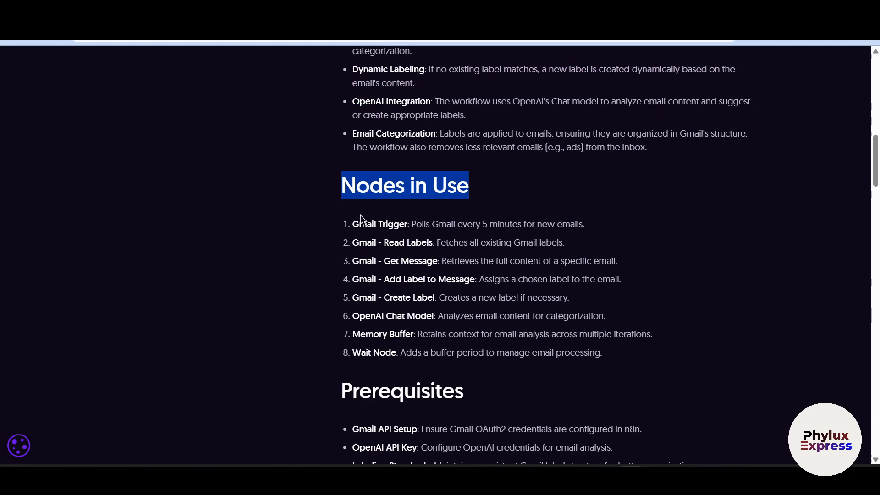
pyautogui.click(392, 225)
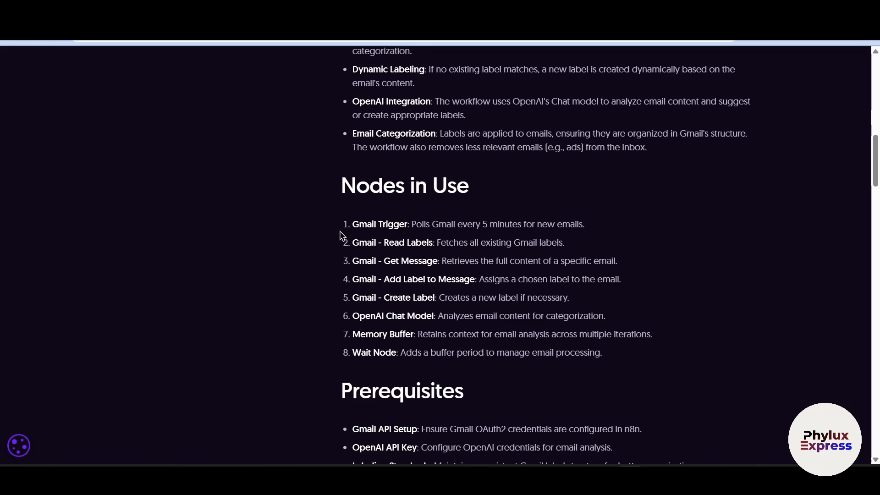
pyautogui.scroll(-3, 402, 367)
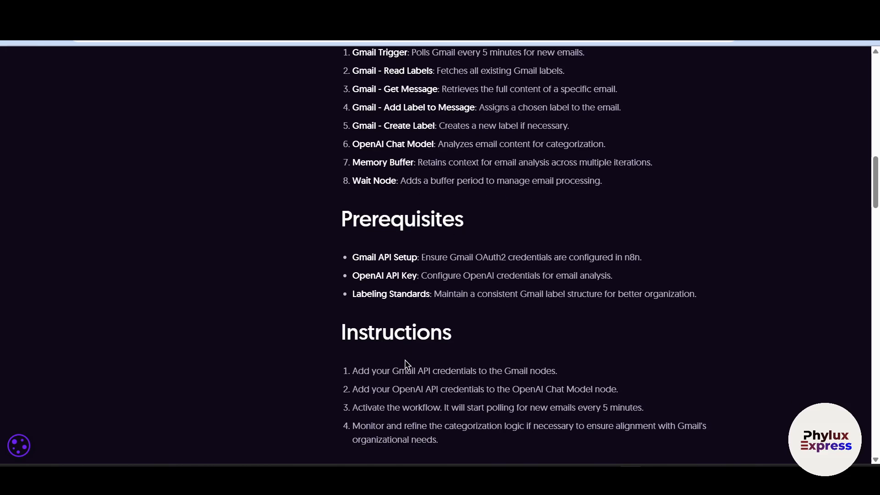
pyautogui.scroll(2, 408, 365)
# Highlight the Prerequisites heading and the Gmail API Setup requirement
pyautogui.moveTo(637, 301); pyautogui.dragTo(486, 172)
pyautogui.scroll(-3, 398, 279)
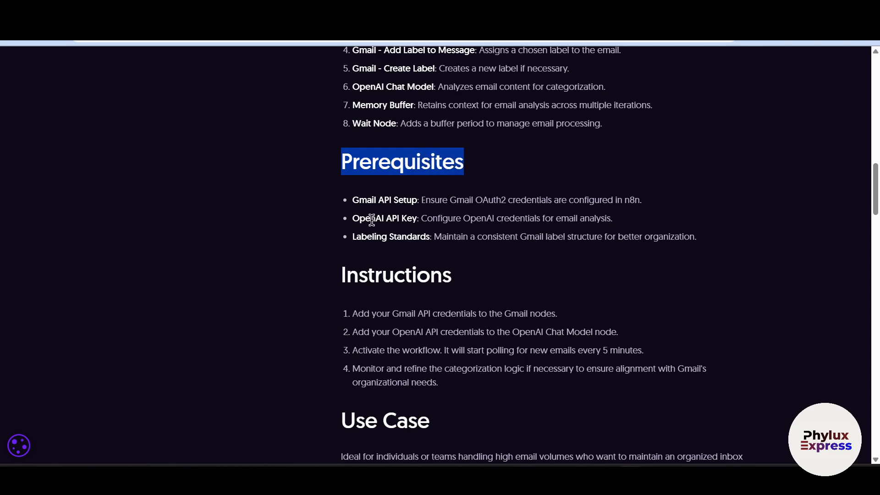
pyautogui.moveTo(359, 200); pyautogui.dragTo(417, 201)
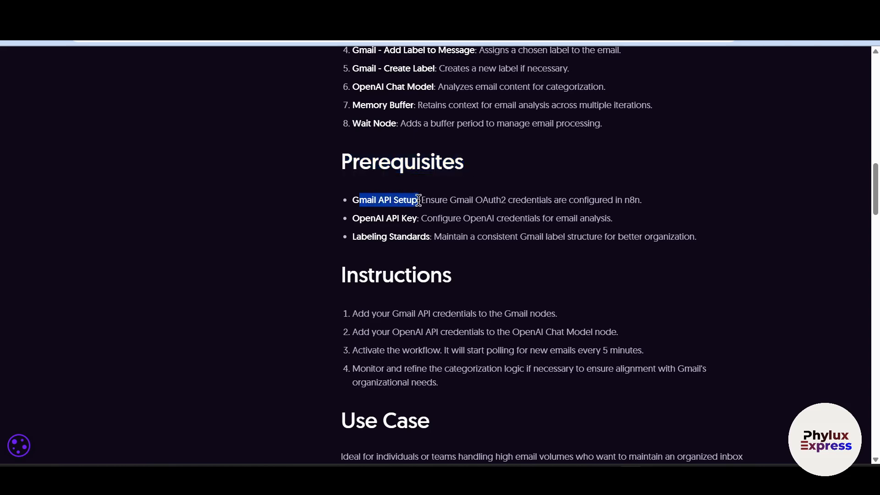
pyautogui.click(417, 200)
pyautogui.moveTo(641, 199); pyautogui.dragTo(347, 204)
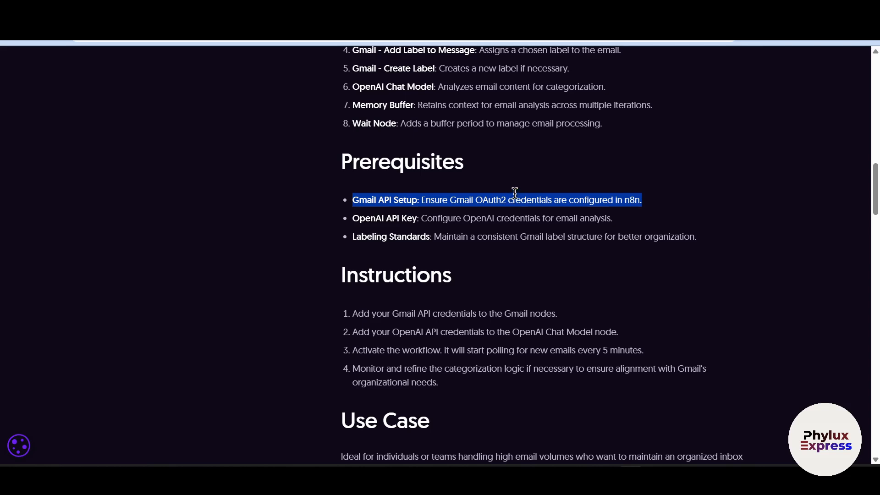
# Read the OpenAI API Key and Labeling Standards prerequisites, leaving the OpenAI API Key line highlighted
pyautogui.click(573, 223)
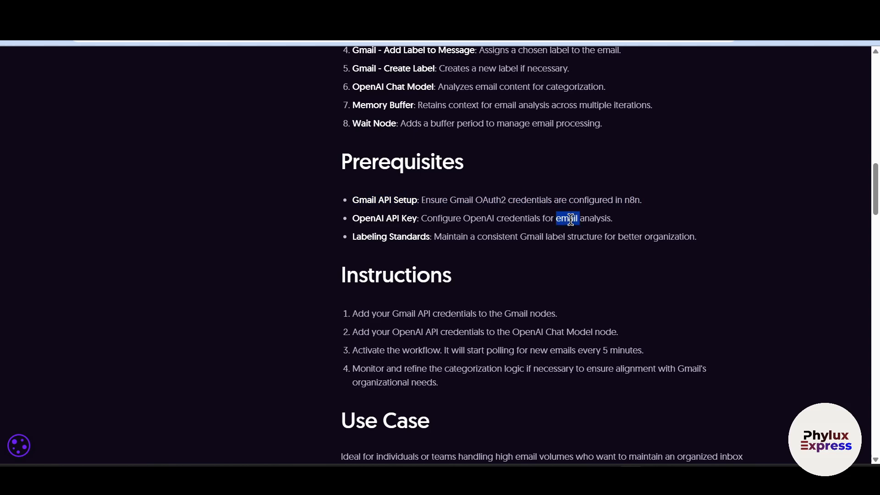
pyautogui.tripleClick(570, 220)
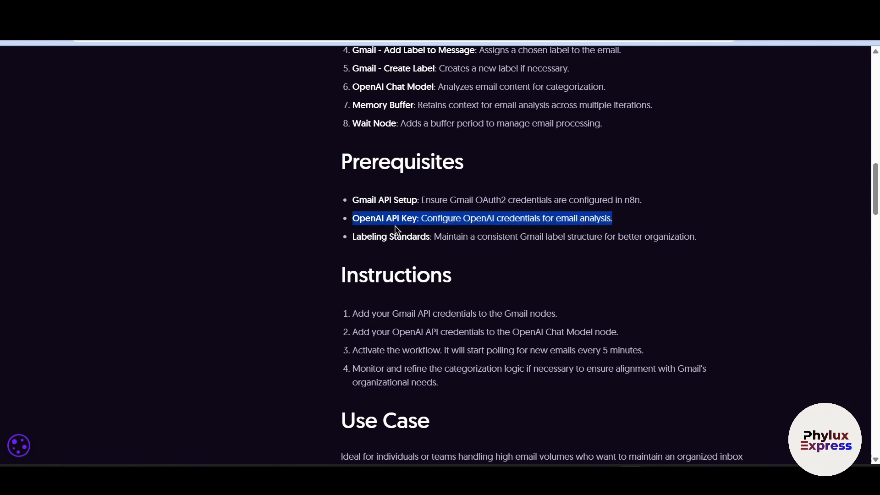
pyautogui.click(426, 223)
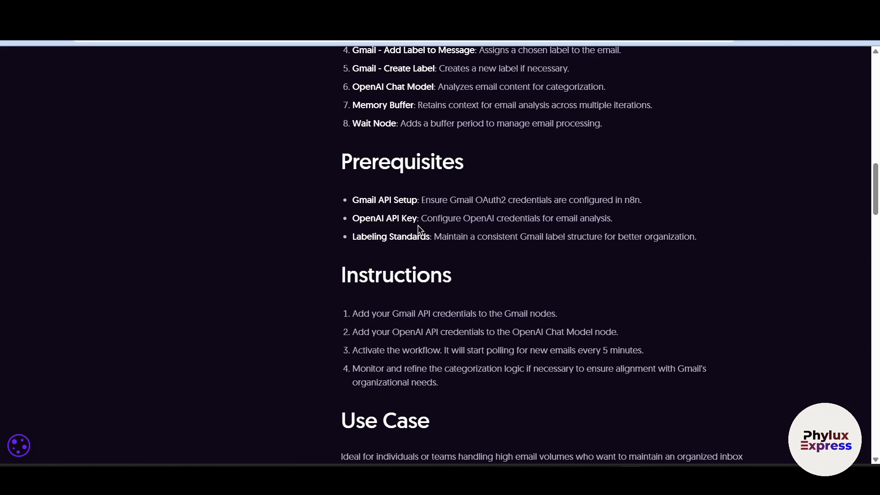
pyautogui.moveTo(650, 237); pyautogui.dragTo(459, 227)
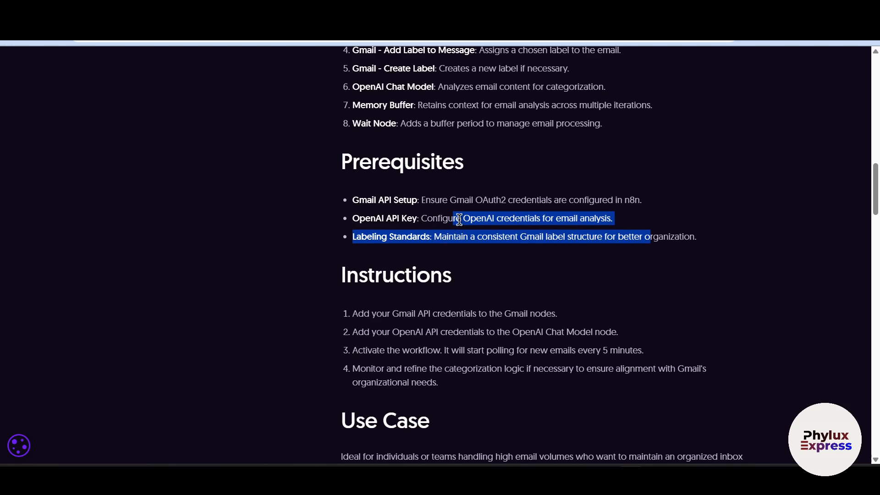
pyautogui.tripleClick(459, 219)
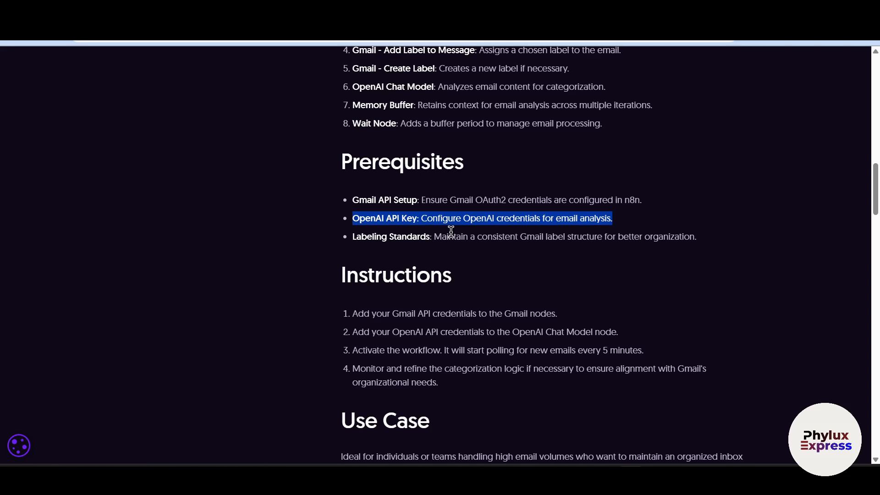
pyautogui.moveTo(451, 251); pyautogui.dragTo(445, 251)
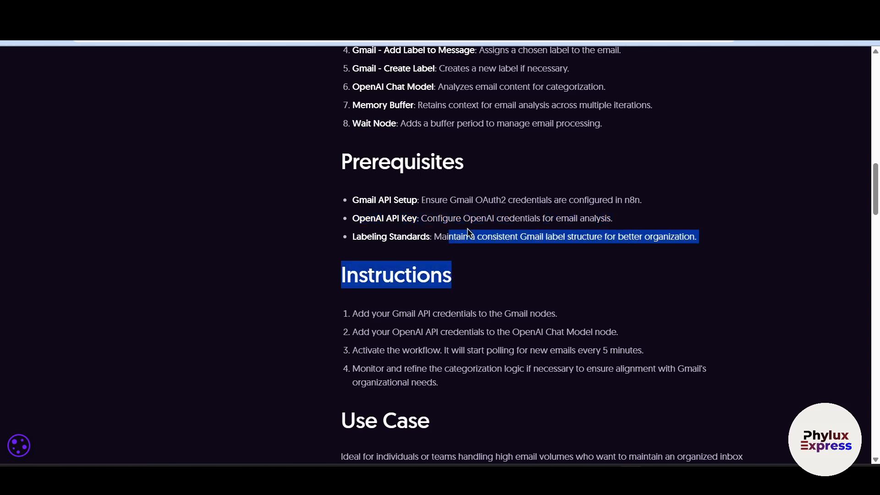
pyautogui.click(471, 223)
pyautogui.tripleClick(471, 223)
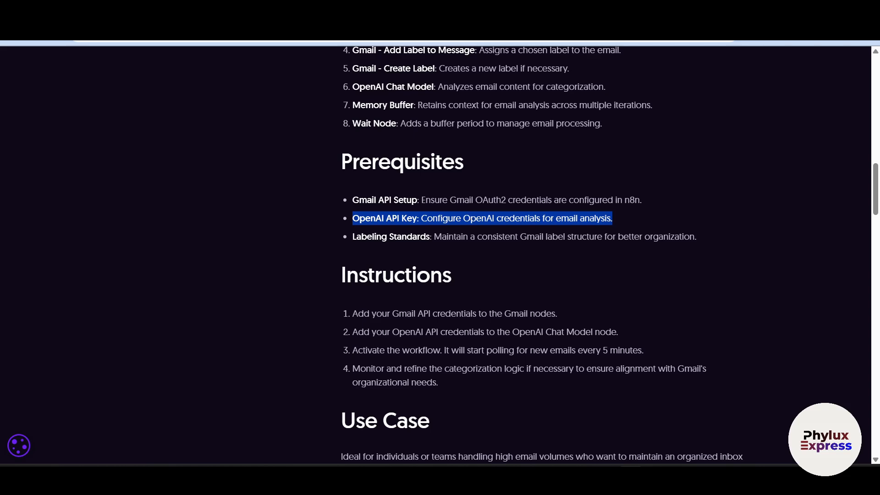
# Search Google for "groq ai" in a new tab and open the Groq website
pyautogui.hotkey('ctrl', 't')
pyautogui.write('groq')
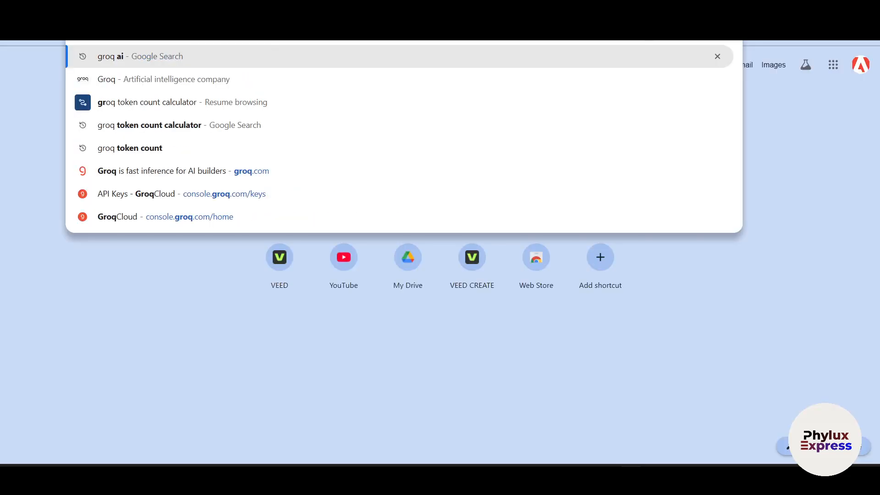
pyautogui.write(' ai')
pyautogui.press('Return')
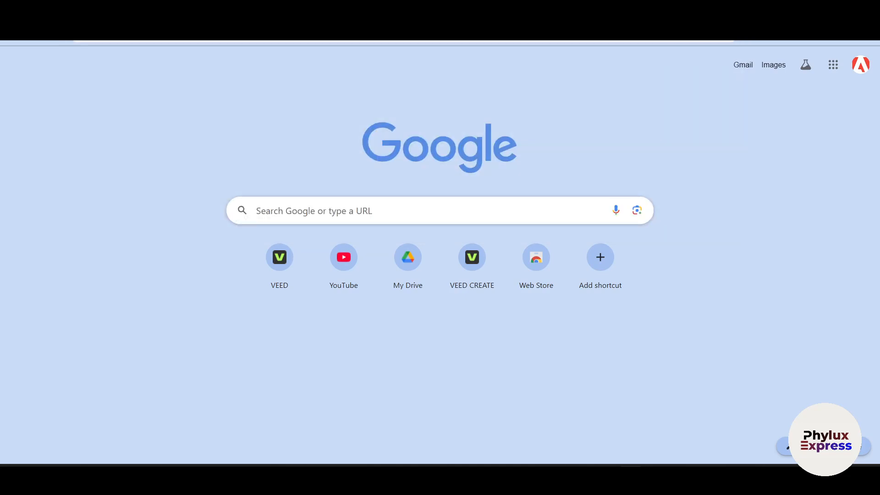
pyautogui.click(229, 175)
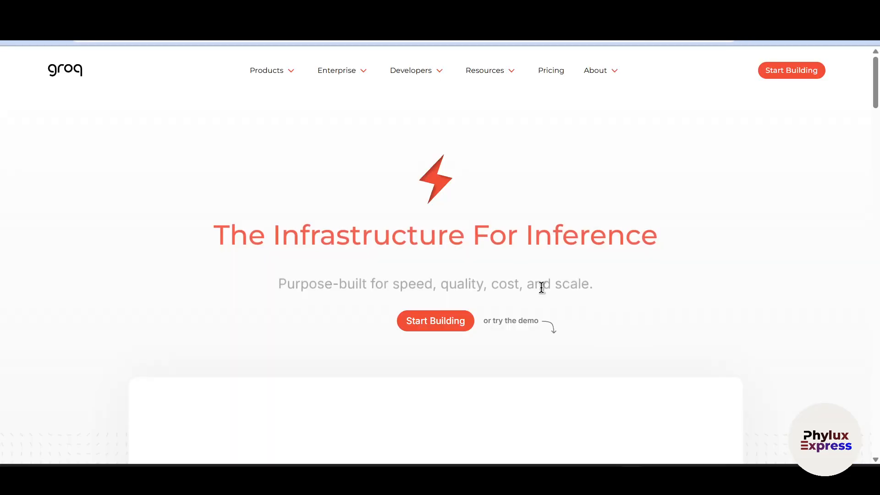
# Look over the Groq homepage and its demo prompt area, and open the GroqCloud console
pyautogui.scroll(-4, 482, 277)
pyautogui.scroll(2, 648, 365)
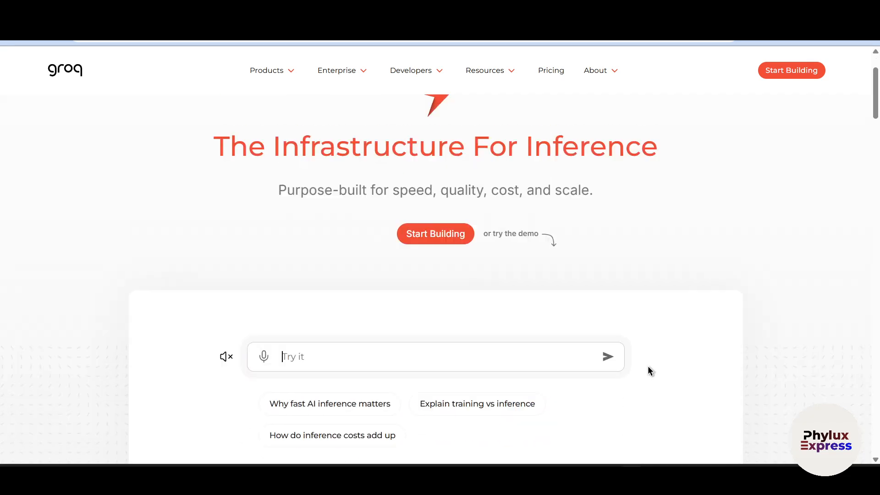
pyautogui.scroll(2, 648, 365)
pyautogui.write('z')
pyautogui.scroll(-5, 403, 331)
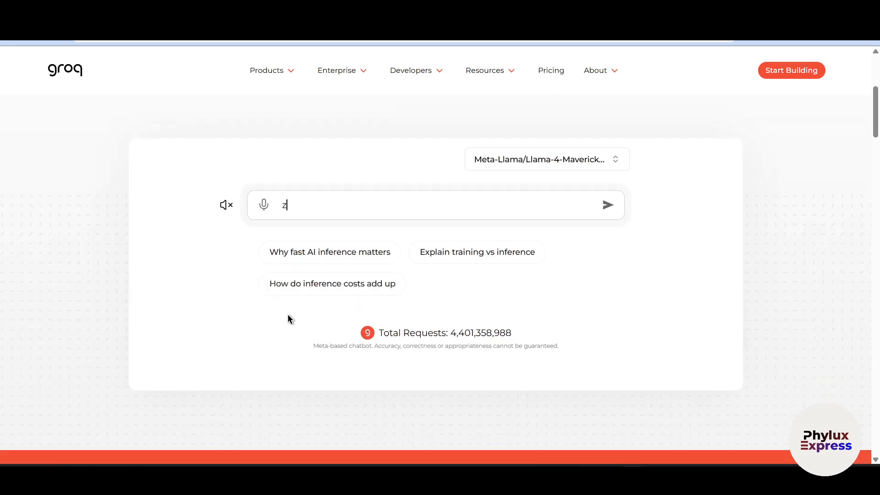
pyautogui.scroll(5, 397, 319)
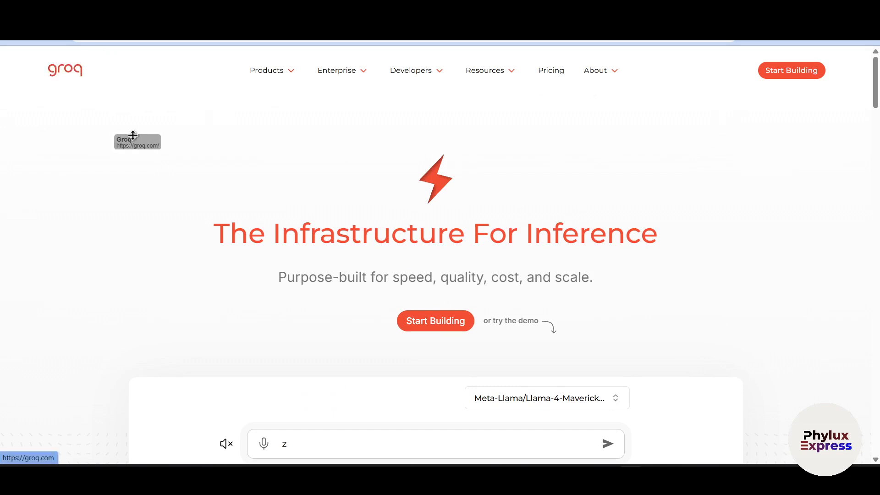
pyautogui.click(801, 71)
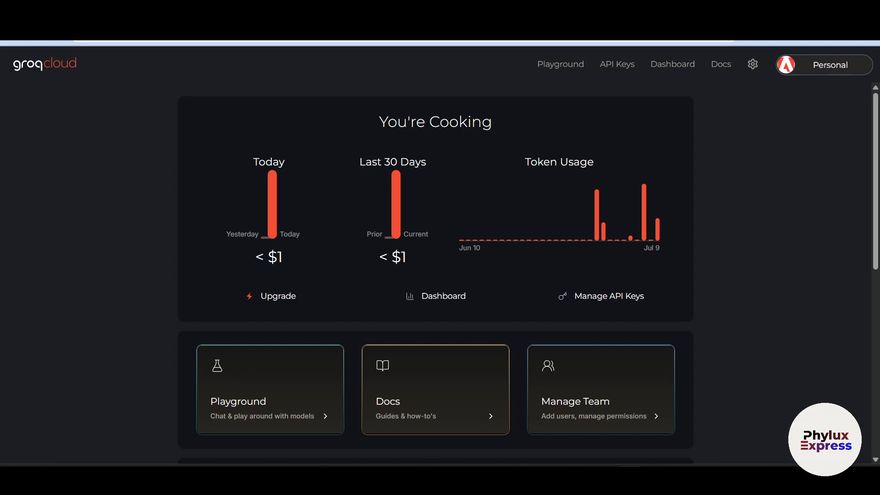
# Return to the Gmail labelling template and highlight the Instructions heading and its four setup instructions one after another
pyautogui.click(320, 9)
pyautogui.scroll(-1, 352, 321)
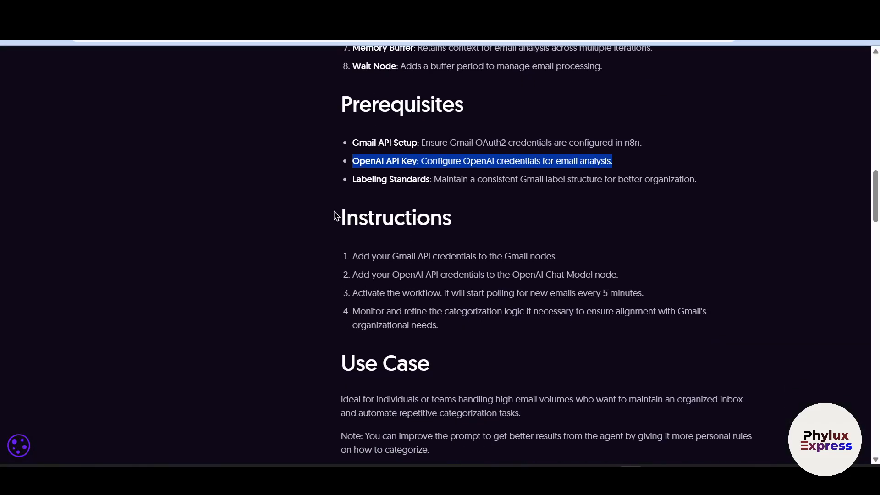
pyautogui.moveTo(334, 212); pyautogui.dragTo(522, 215)
pyautogui.scroll(-2, 368, 185)
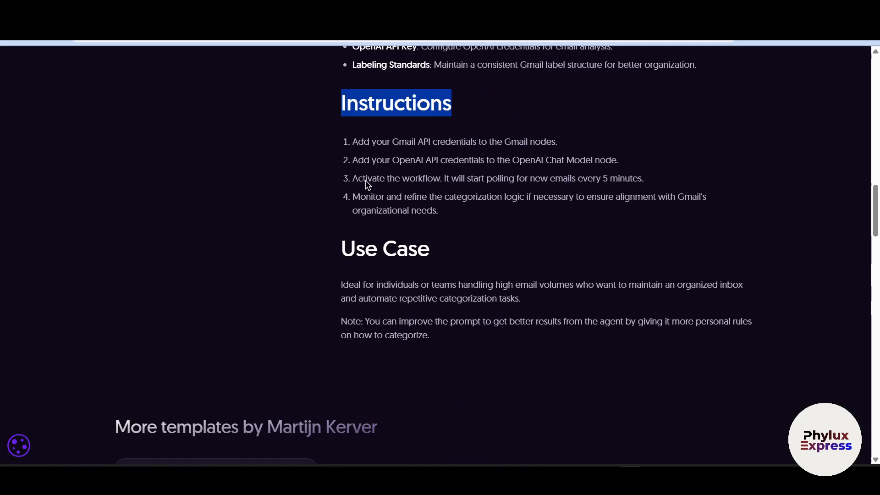
pyautogui.moveTo(357, 142); pyautogui.dragTo(564, 147)
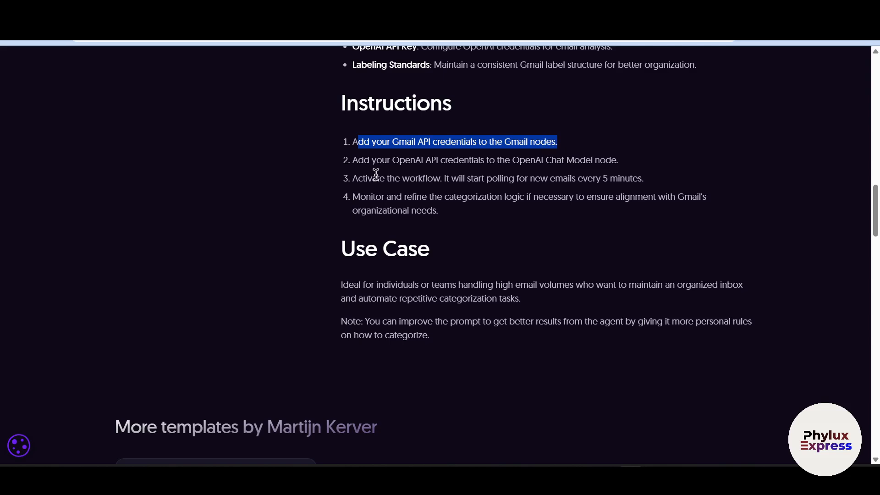
pyautogui.moveTo(355, 158); pyautogui.dragTo(634, 172)
pyautogui.moveTo(358, 178); pyautogui.dragTo(646, 190)
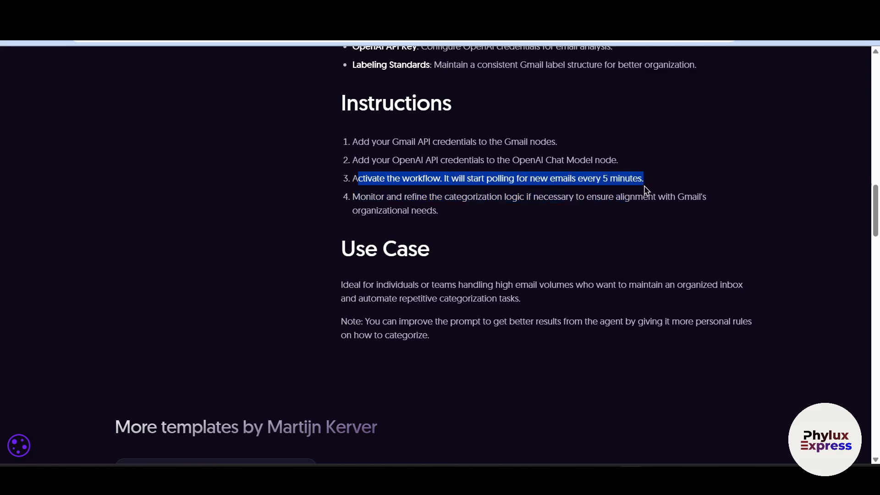
pyautogui.moveTo(360, 197); pyautogui.dragTo(577, 213)
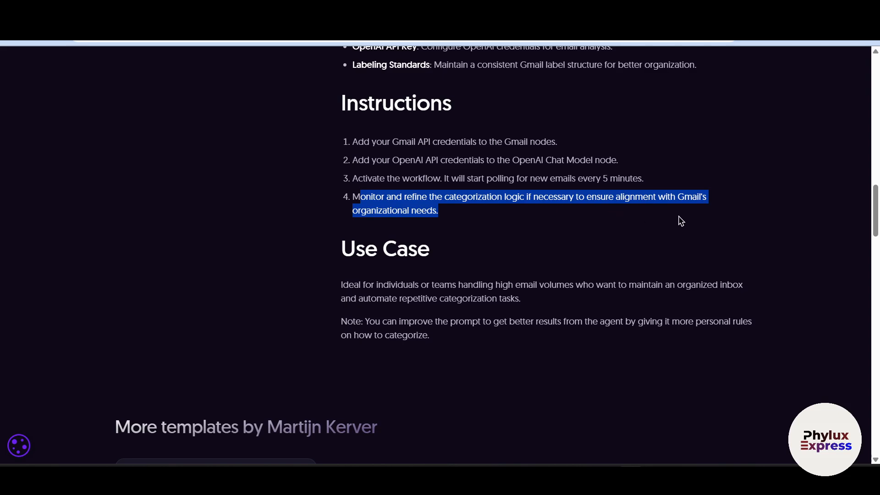
# Highlight the Use Case heading and the start of its text, and look over the end of the description
pyautogui.scroll(-3, 503, 278)
pyautogui.moveTo(353, 143); pyautogui.dragTo(463, 170)
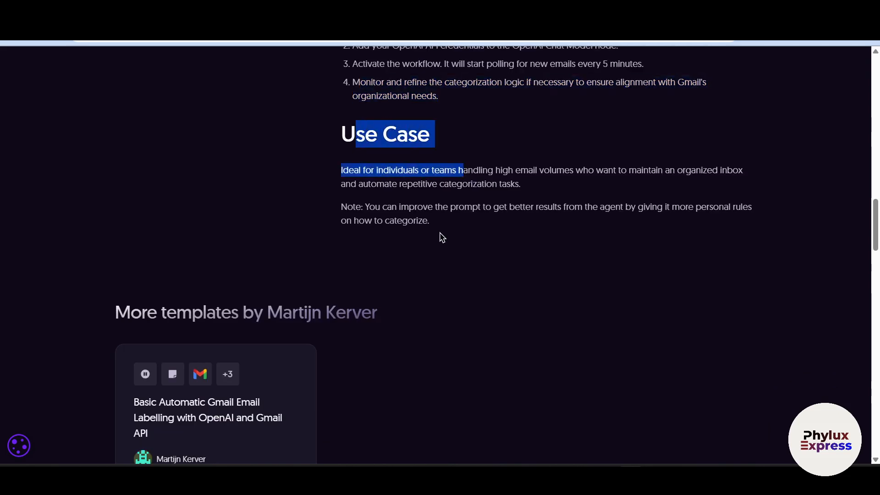
pyautogui.scroll(-2, 440, 232)
pyautogui.scroll(3, 393, 366)
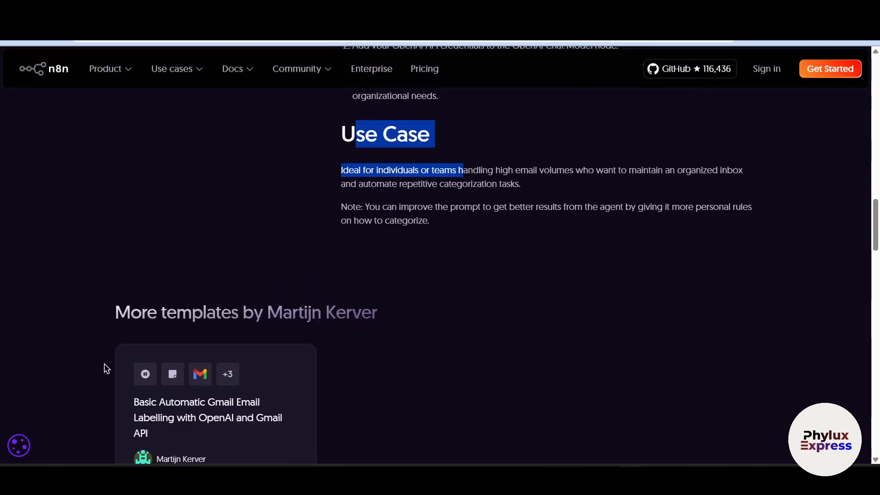
pyautogui.scroll(-2, 106, 368)
# Highlight the section of more templates by the same author, and open "AI chatbot that can search the web" in a new tab
pyautogui.moveTo(142, 255); pyautogui.dragTo(207, 397)
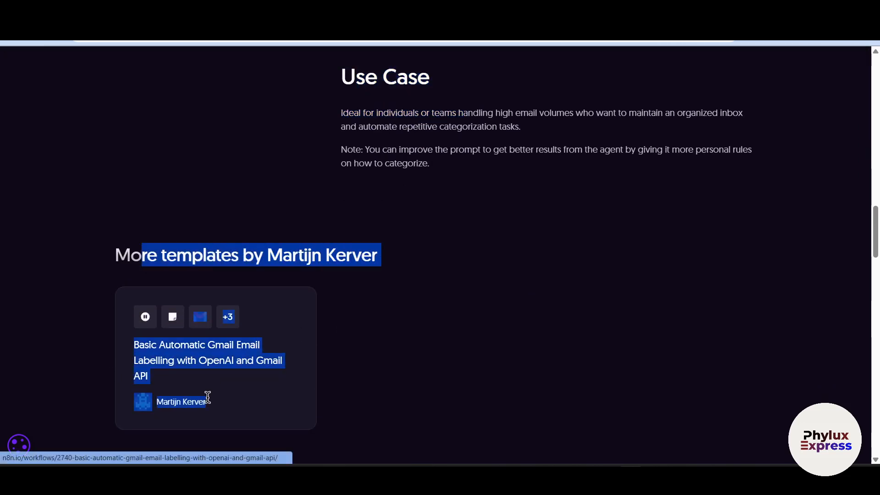
pyautogui.scroll(-9, 322, 397)
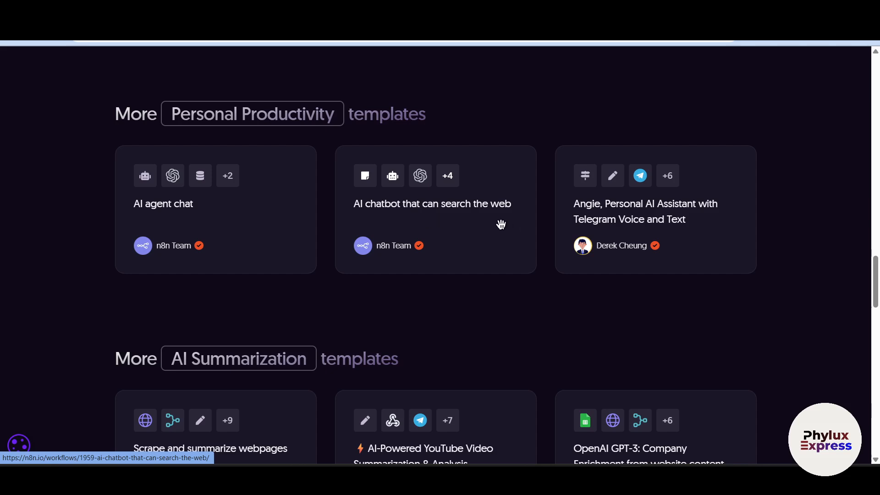
pyautogui.rightClick(436, 208)
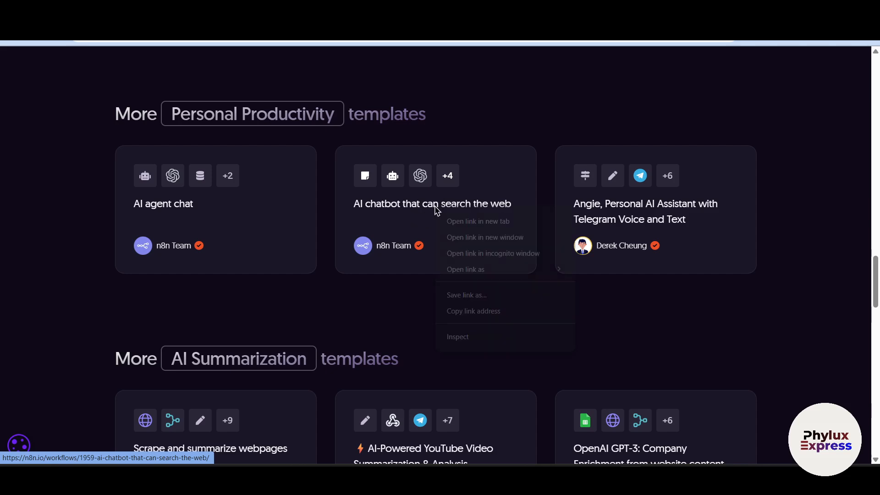
pyautogui.click(476, 221)
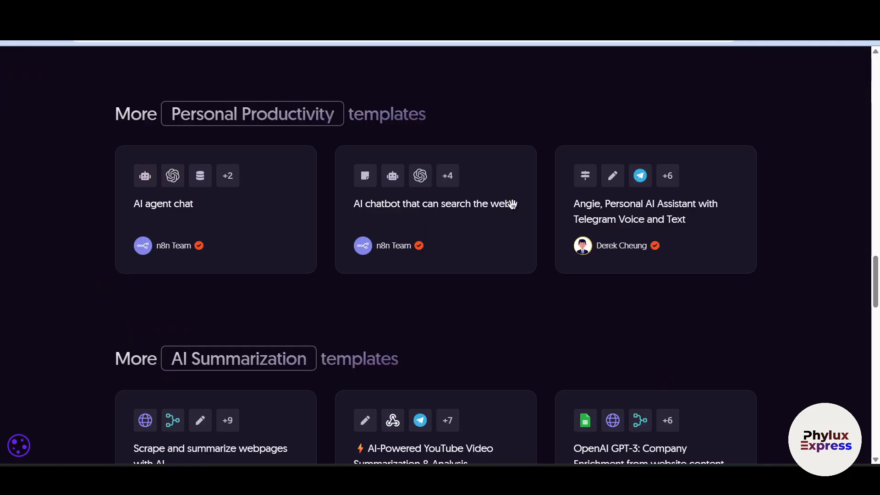
# Use the Gmail labelling template for free by copying its JSON to the clipboard
pyautogui.scroll(5, 506, 284)
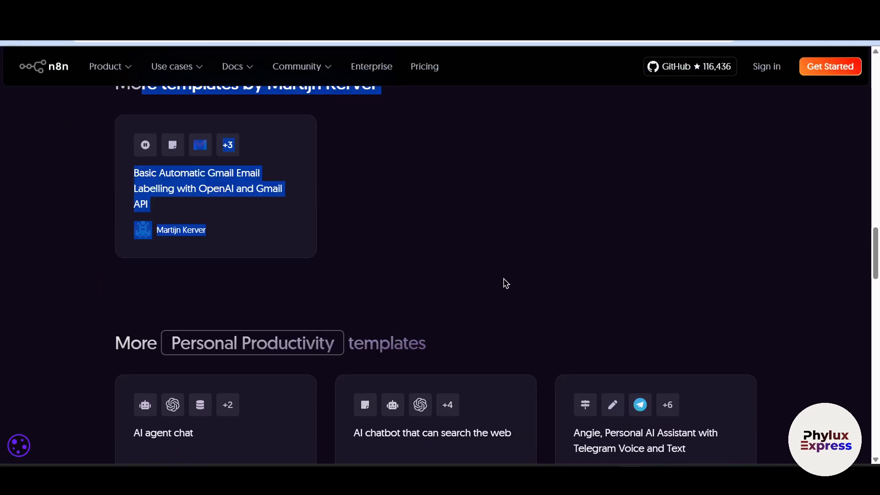
pyautogui.scroll(15, 506, 283)
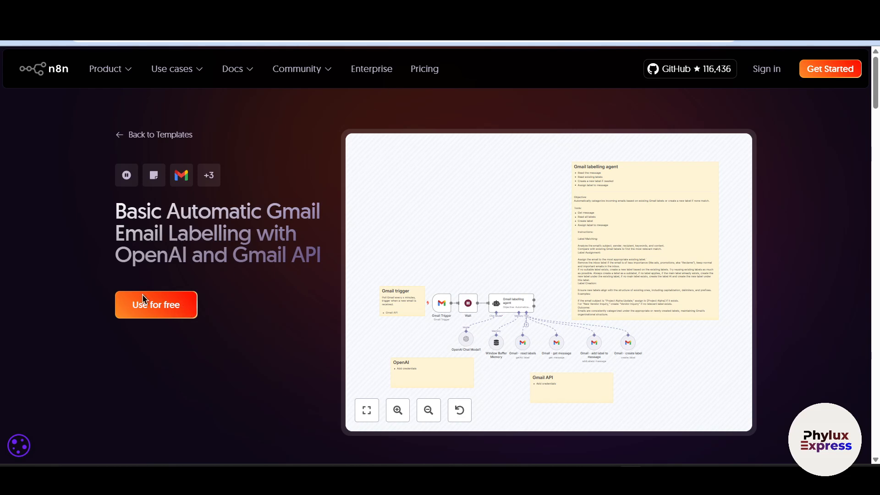
pyautogui.click(140, 312)
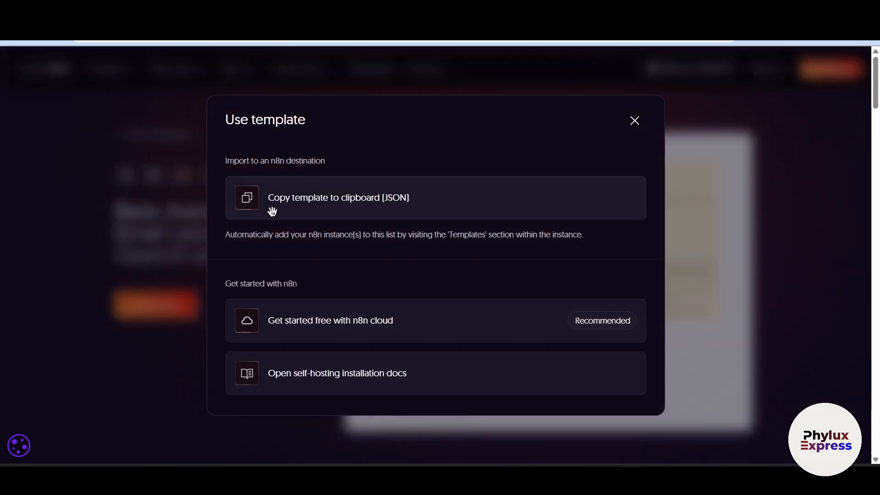
pyautogui.click(293, 203)
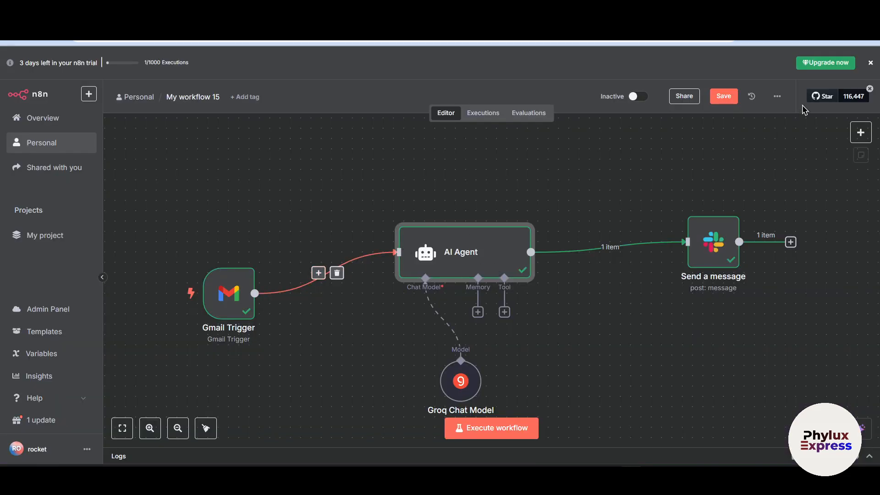
# Save the open workflow My workflow 15 and create a new blank workflow in the Personal space
pyautogui.click(724, 96)
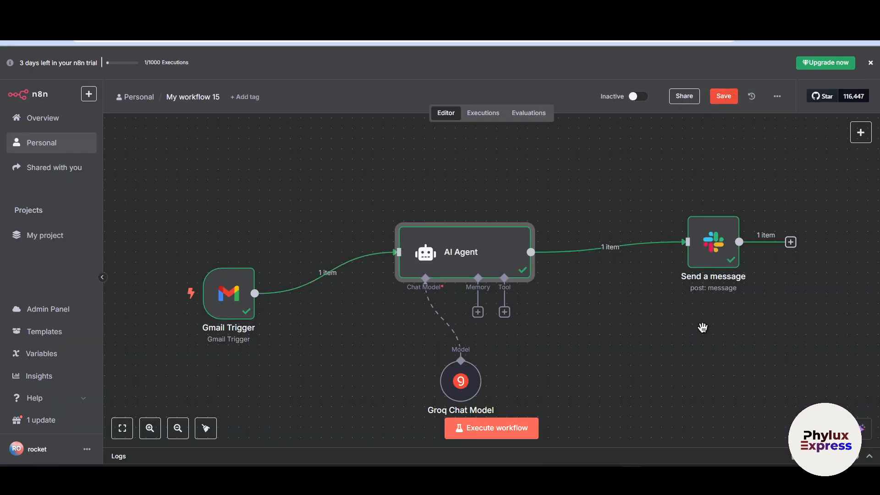
pyautogui.click(88, 94)
pyautogui.moveTo(110, 117)
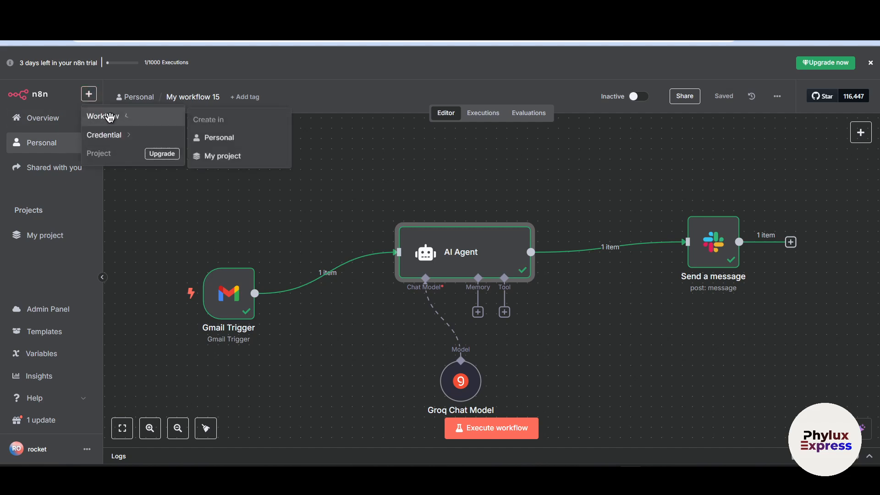
pyautogui.click(208, 137)
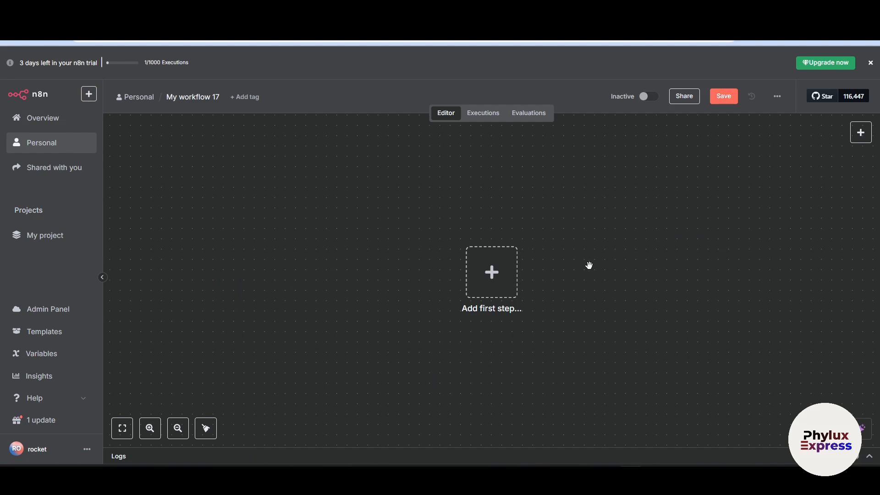
# Paste the copied Gmail labelling template into the blank workflow and look over its nodes and notes
pyautogui.hotkey('ctrl', 'v')
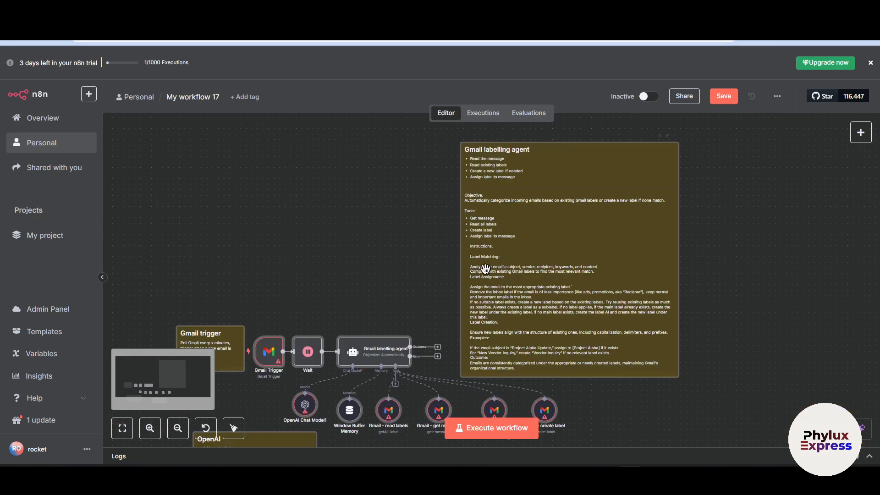
pyautogui.scroll(-8, 486, 269)
pyautogui.scroll(9, 421, 406)
pyautogui.scroll(-5, 472, 334)
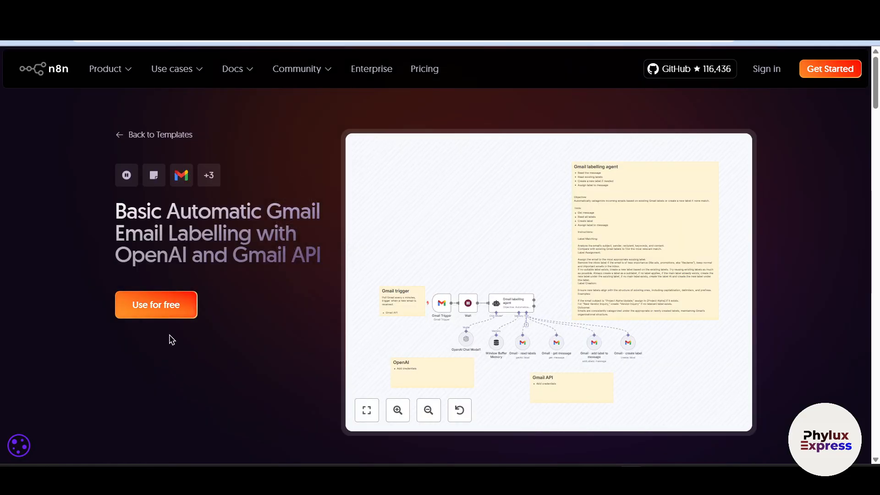
# Return to the Gmail labelling template page, show its import options again, and close them
pyautogui.click(166, 306)
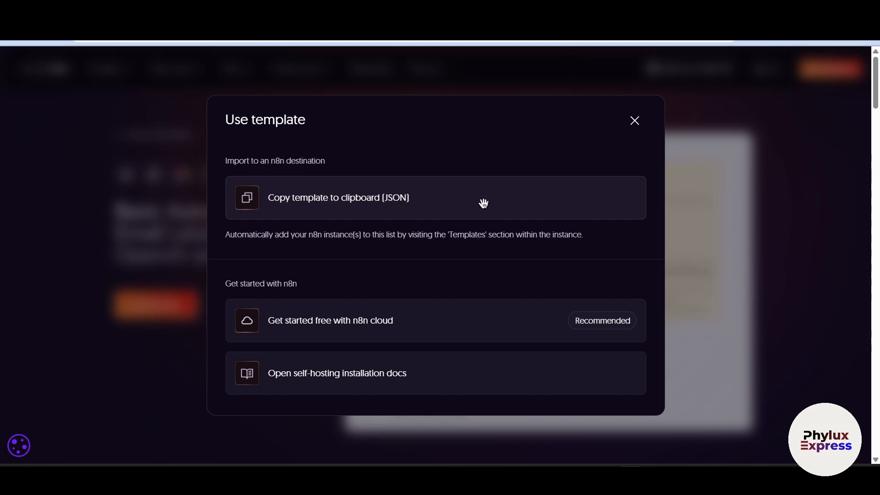
pyautogui.click(634, 122)
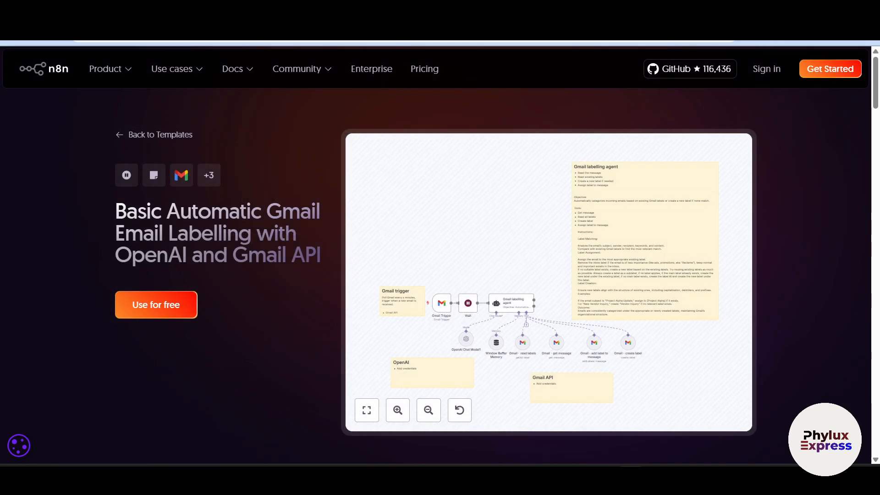
# Switch to the Google results for n8n automation template repositories and open the awesome-n8n-templates GitHub repository
pyautogui.hotkey('ctrl', 'Tab')
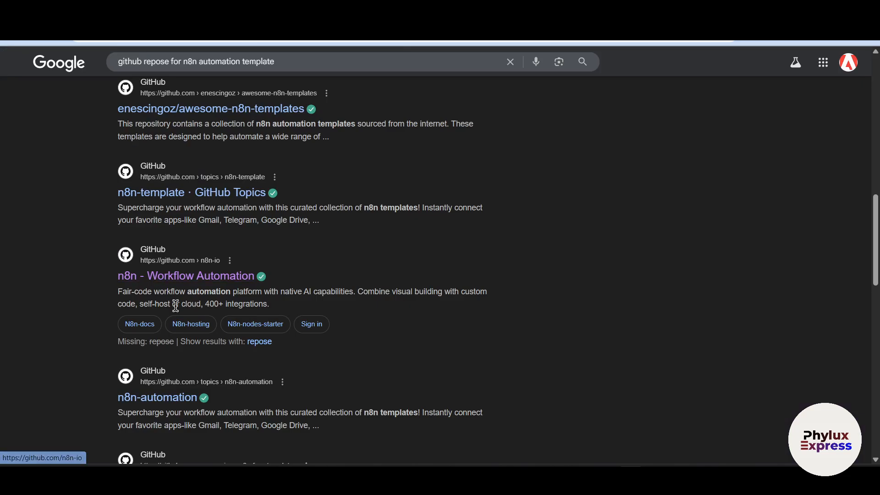
pyautogui.scroll(-1, 176, 335)
pyautogui.scroll(5, 198, 350)
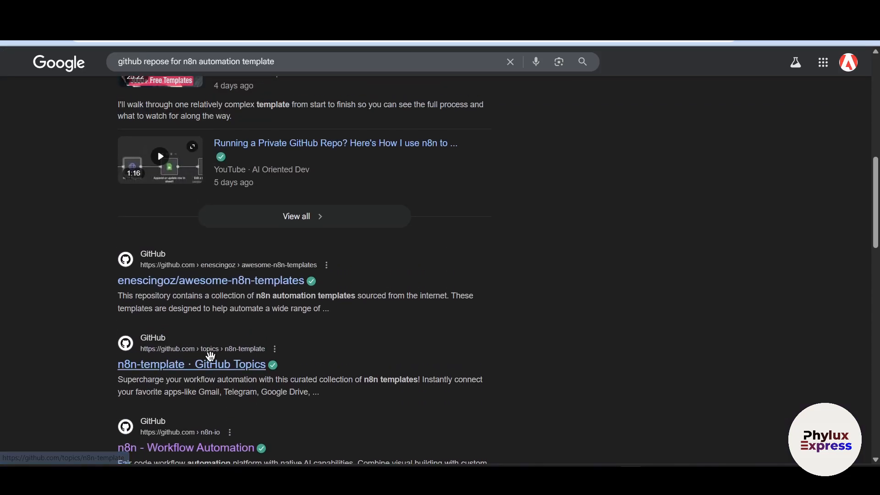
pyautogui.scroll(-2, 208, 355)
pyautogui.scroll(1, 248, 339)
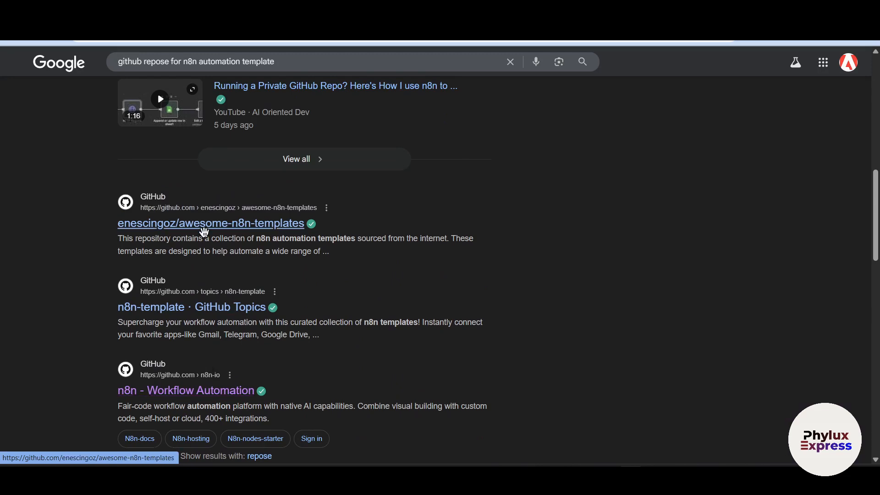
pyautogui.click(257, 223)
# Look through the template category folders of the awesome-n8n-templates repository and open the WhatsApp folder
pyautogui.scroll(-4, 192, 346)
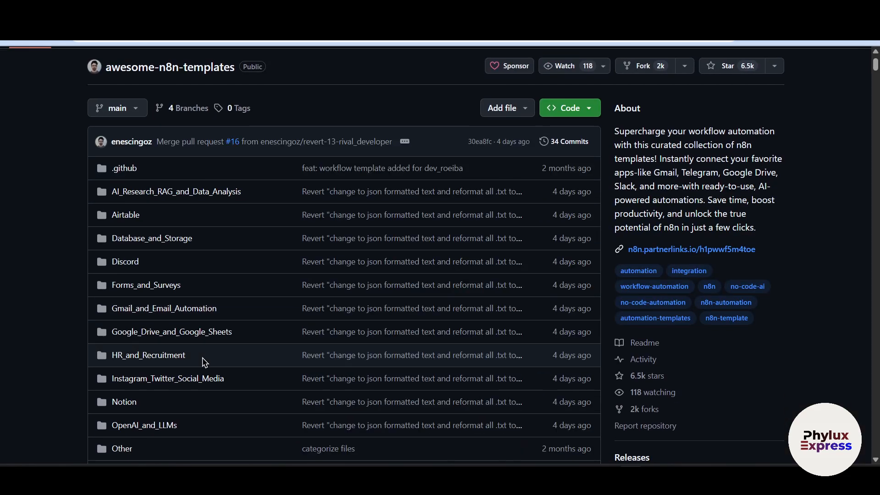
pyautogui.scroll(-4, 216, 358)
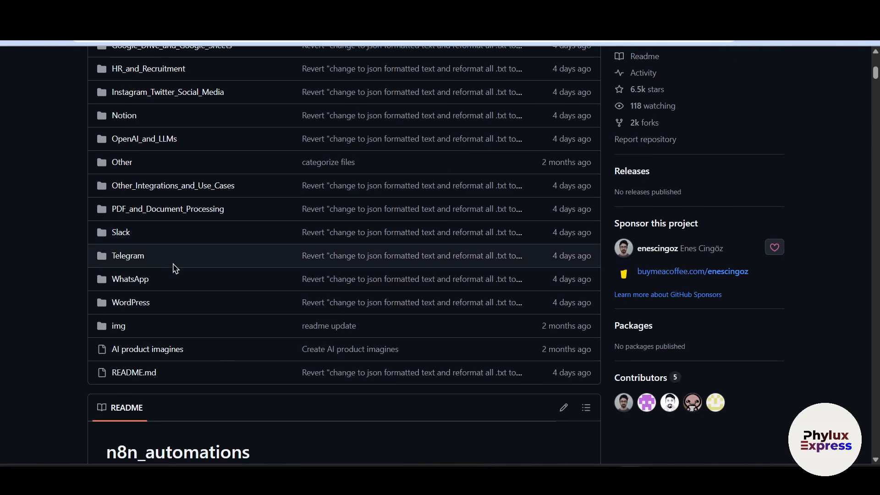
pyautogui.click(154, 280)
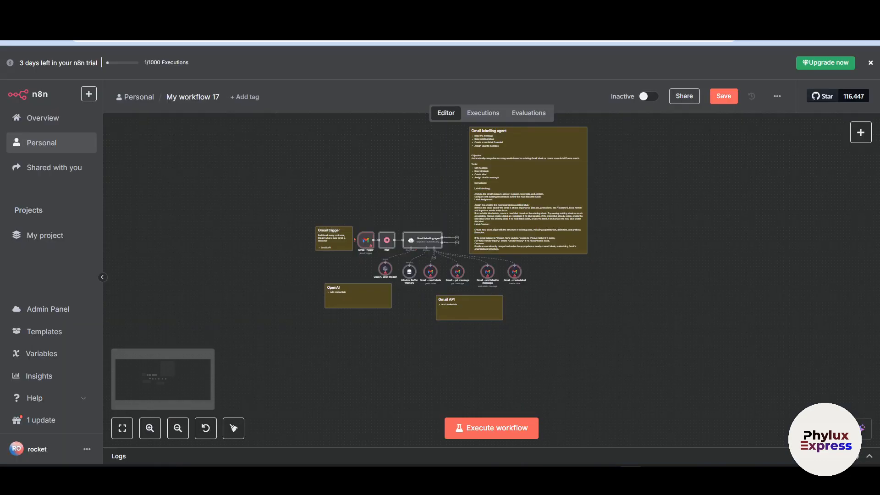
# Return to the n8n workflow containing the Gmail labelling template and save it
pyautogui.hotkey('ctrl', 's')
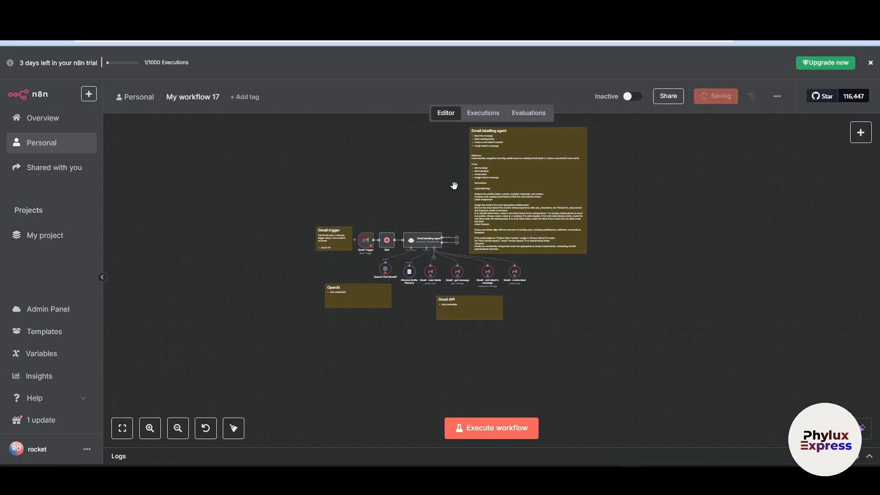
pyautogui.moveTo(348, 173); pyautogui.dragTo(824, 128)
pyautogui.moveTo(772, 160); pyautogui.dragTo(754, 164)
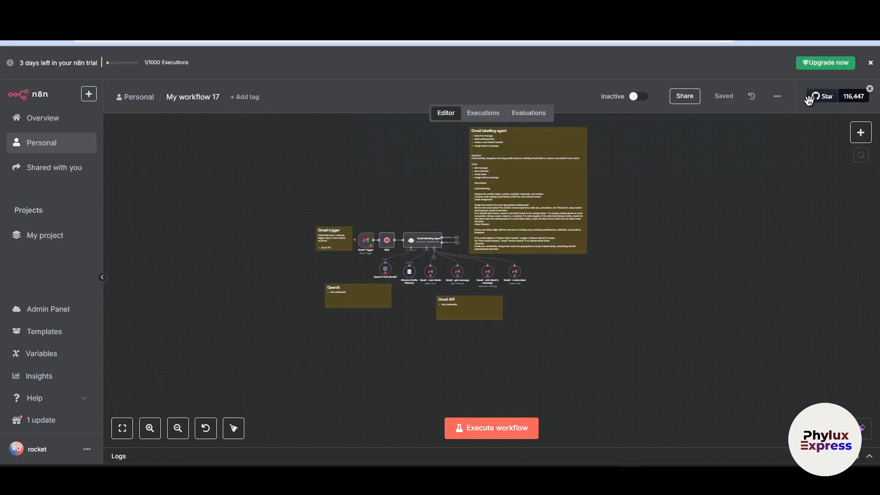
# Try to import email_summary_workflow.json from file into the workflow
pyautogui.click(778, 103)
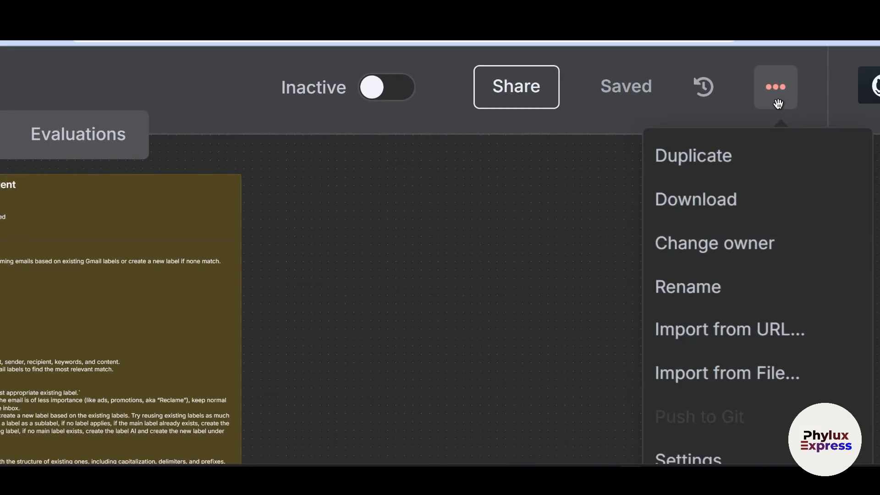
pyautogui.click(709, 372)
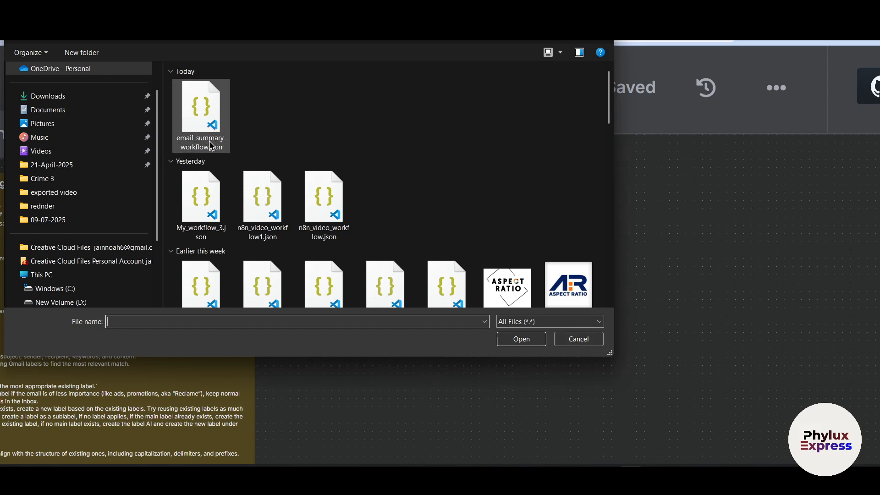
pyautogui.click(227, 119)
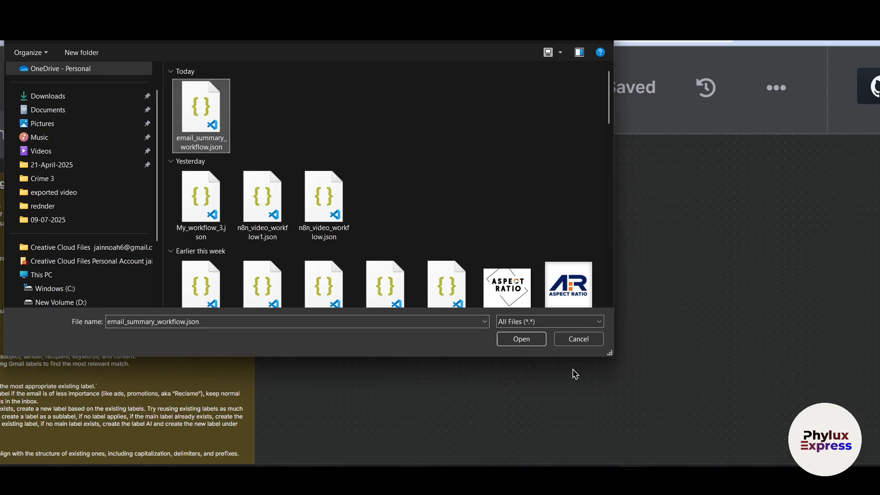
pyautogui.click(521, 339)
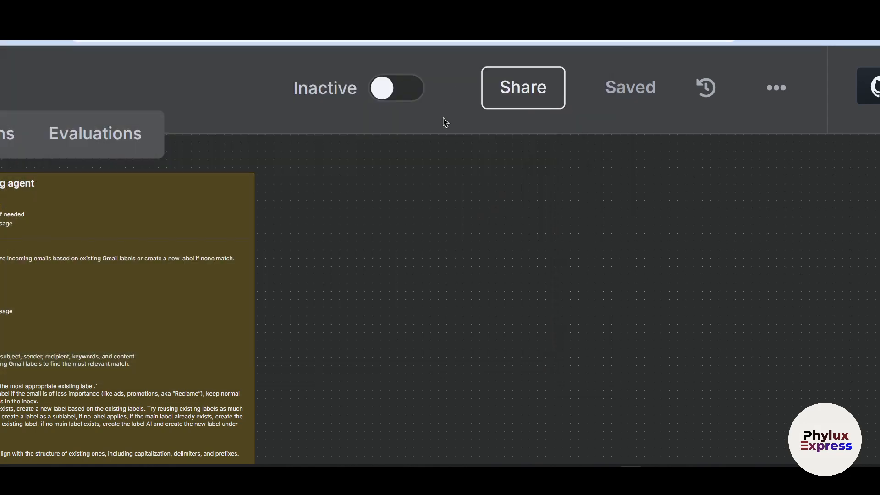
# Examine the whole workflow canvas for nodes brought in by the file import
pyautogui.scroll(-3, 456, 234)
pyautogui.scroll(4, 436, 275)
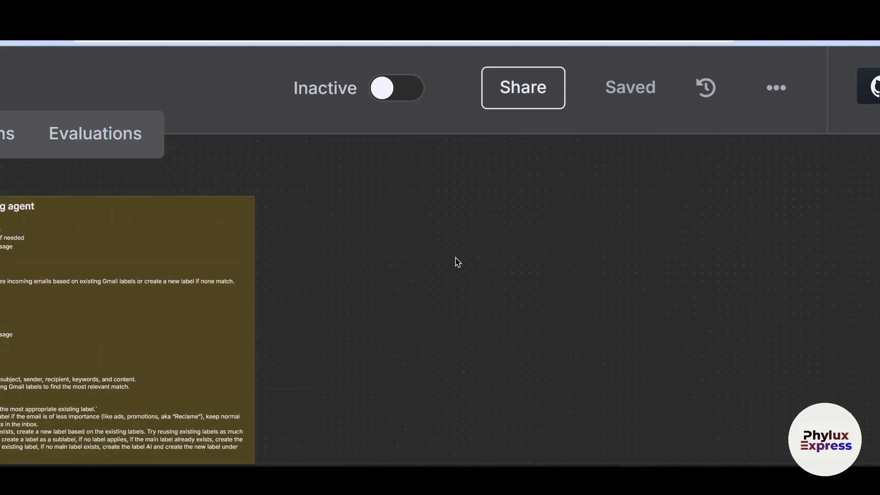
pyautogui.scroll(-2, 436, 269)
pyautogui.scroll(-2, 447, 258)
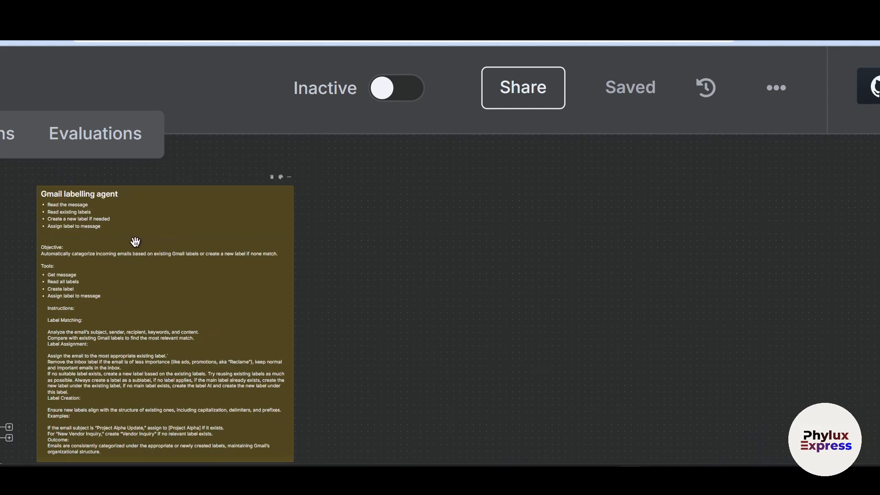
pyautogui.scroll(-2, 135, 241)
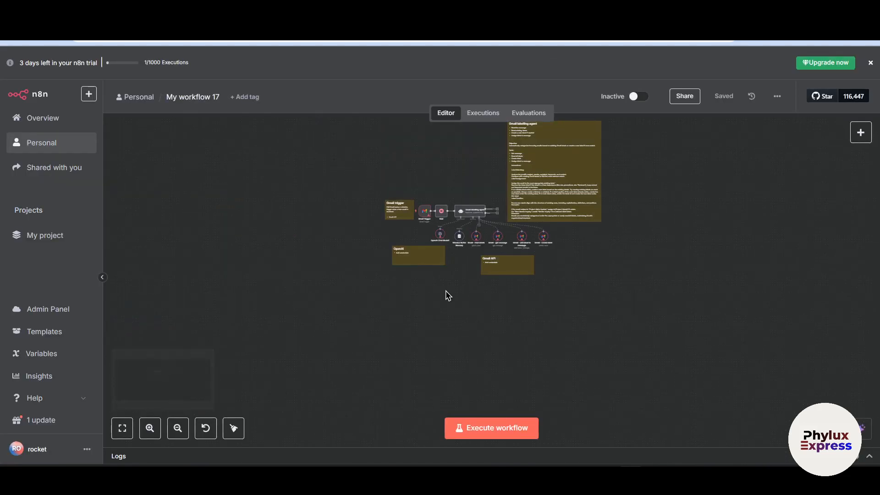
pyautogui.scroll(7, 522, 331)
pyautogui.scroll(-12, 568, 314)
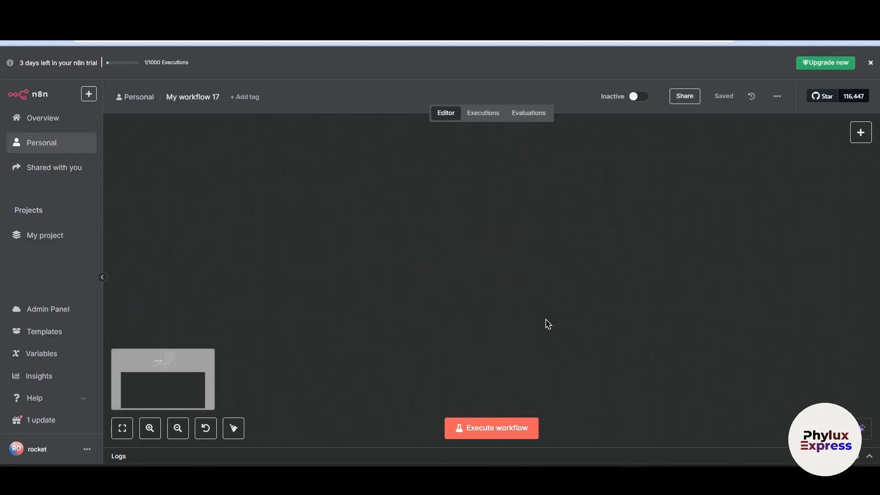
pyautogui.scroll(-2, 548, 323)
pyautogui.scroll(6, 540, 275)
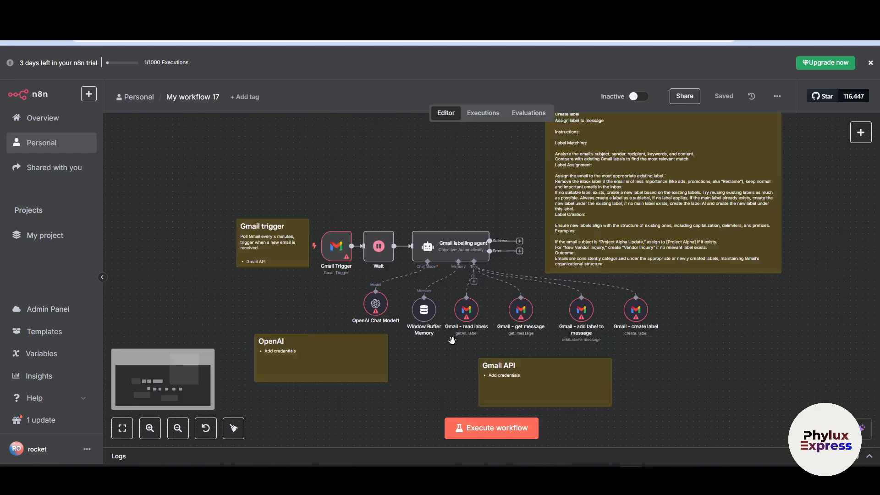
pyautogui.scroll(-5, 501, 308)
# Import n8n_video_workflow1.json from the Downloads folder into the workflow
pyautogui.click(777, 96)
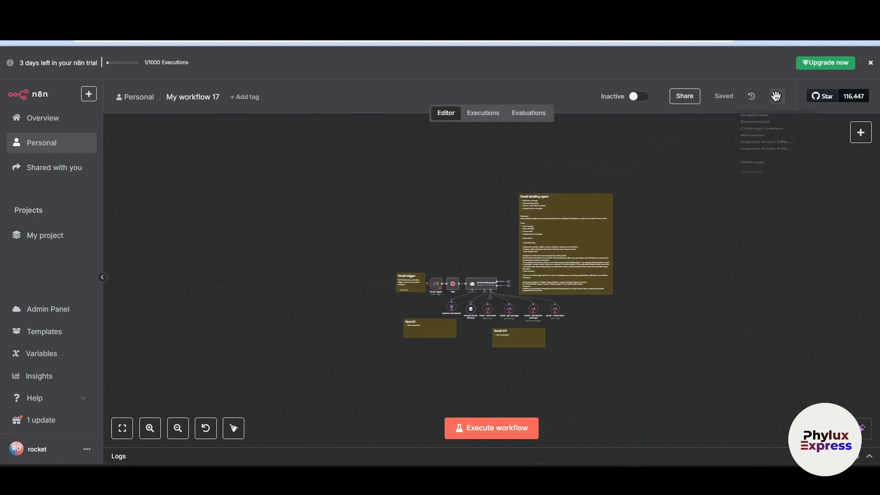
pyautogui.click(763, 201)
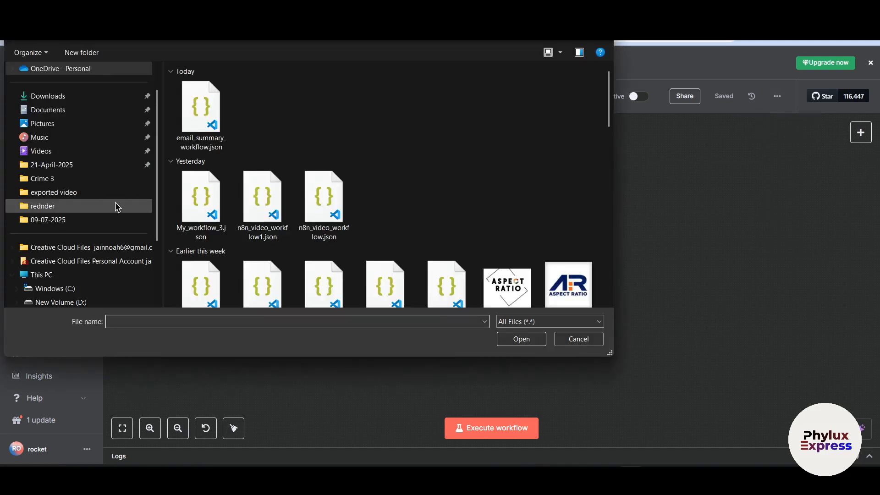
pyautogui.click(59, 95)
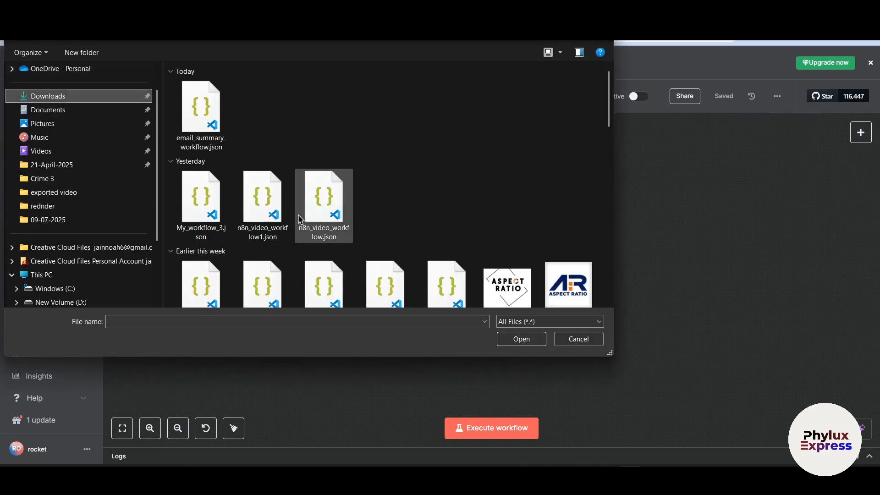
pyautogui.click(284, 234)
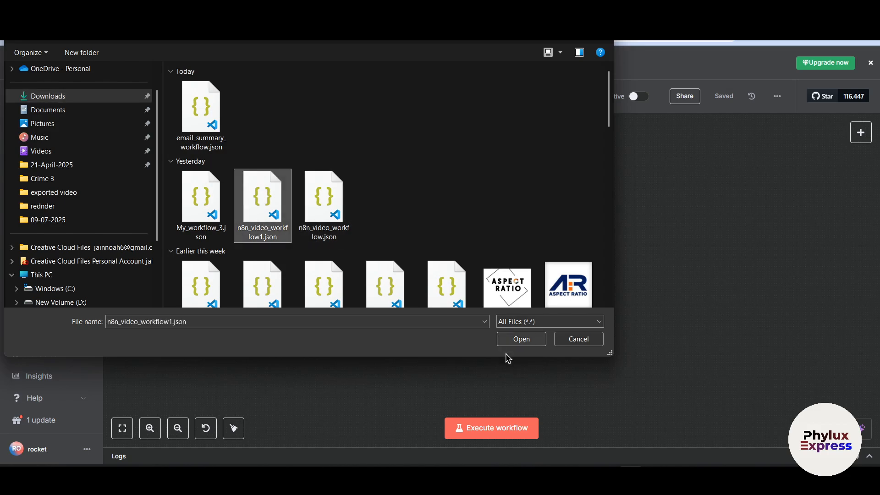
pyautogui.click(515, 339)
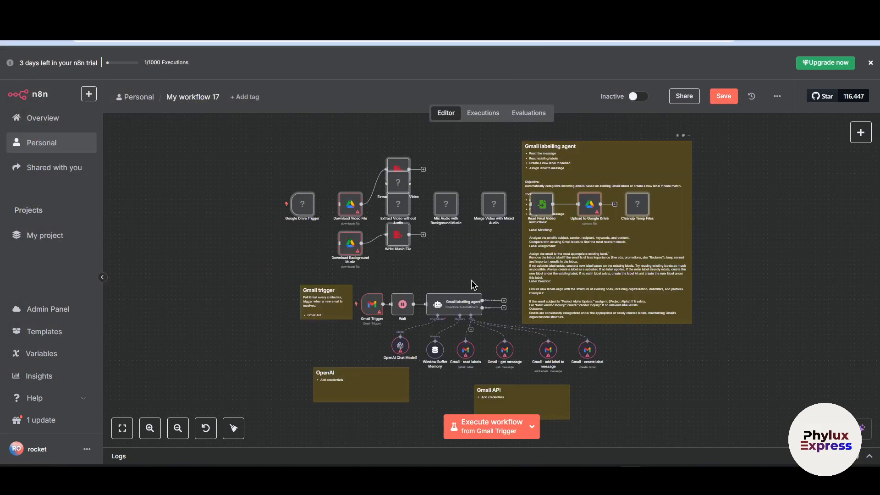
# Delete the nine imported video nodes beside the Gmail labelling note, from Google Drive Trigger to Merge Video with Mixed Audio
pyautogui.scroll(3, 391, 255)
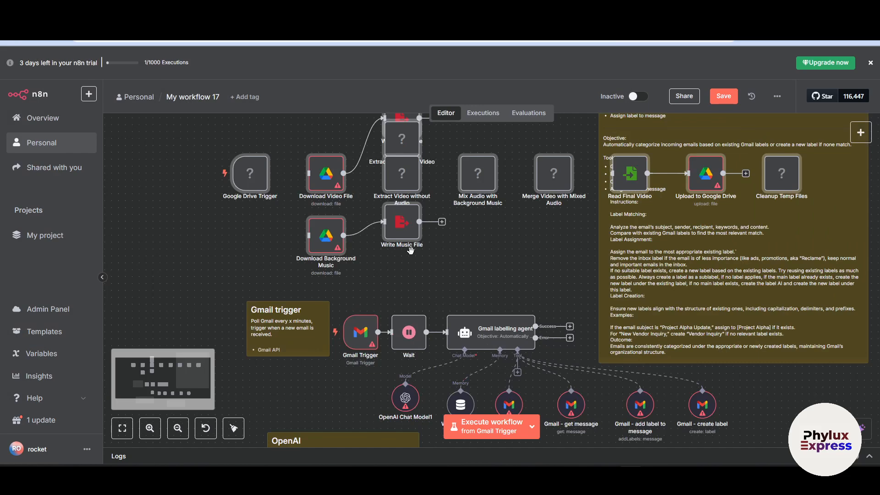
pyautogui.scroll(-3, 420, 238)
pyautogui.moveTo(247, 143); pyautogui.dragTo(406, 210)
pyautogui.moveTo(255, 143); pyautogui.dragTo(520, 256)
pyautogui.rightClick(393, 189)
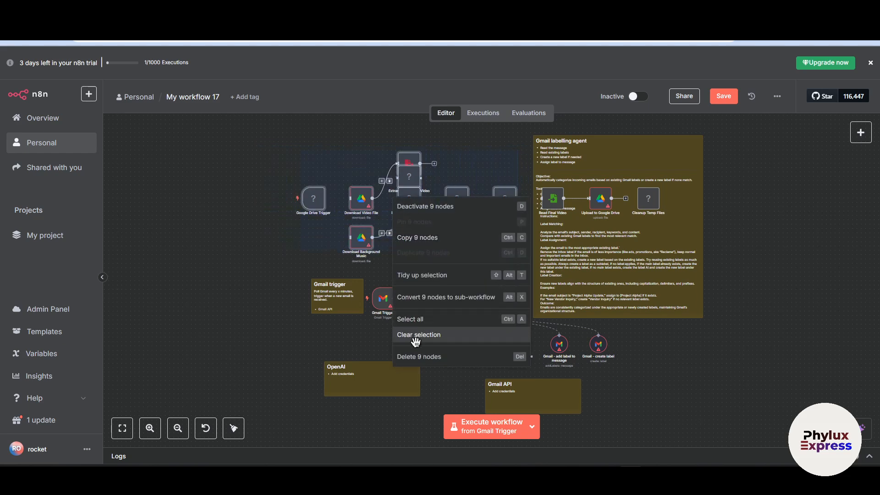
pyautogui.click(403, 355)
# Move the Cleanup Temp Files, Upload to Google Drive and Read Final Video nodes off the Gmail labelling note to the empty canvas area
pyautogui.moveTo(638, 195); pyautogui.dragTo(475, 191)
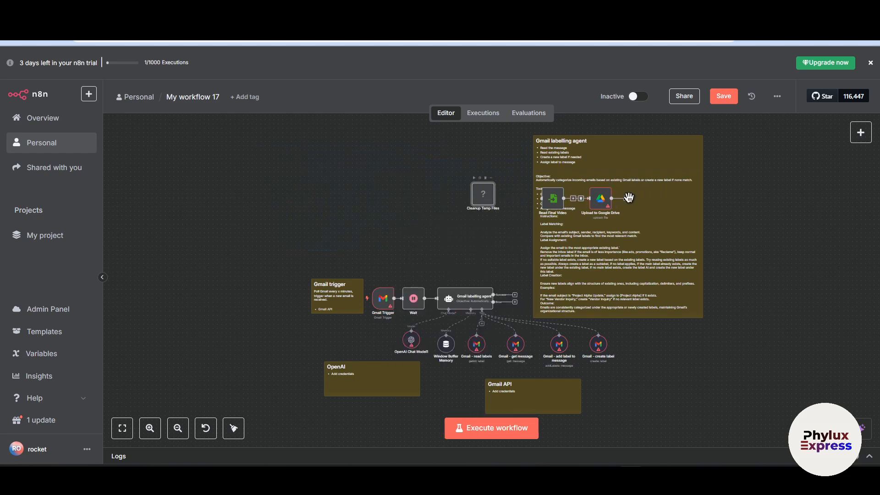
pyautogui.moveTo(600, 198); pyautogui.dragTo(404, 207)
pyautogui.moveTo(548, 193); pyautogui.dragTo(410, 202)
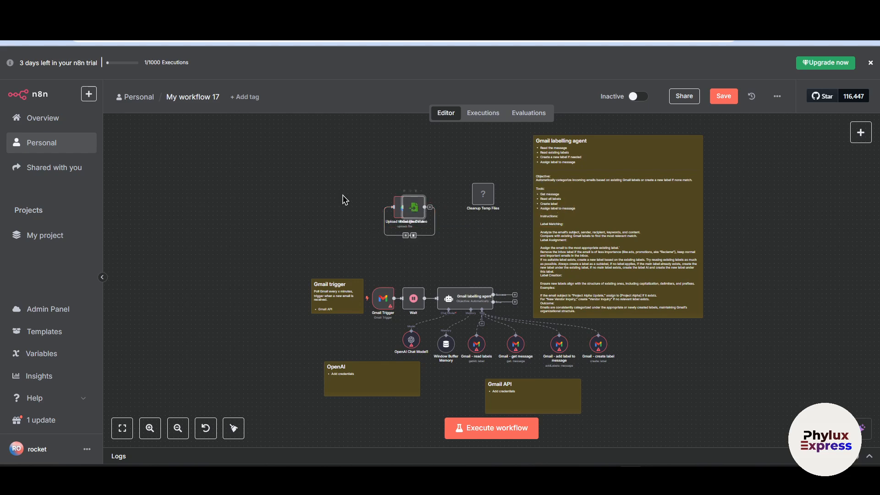
# Delete the three leftover video nodes above the Gmail workflow: Cleanup Temp Files, Upload to Google Drive and Read Final Video
pyautogui.moveTo(347, 177); pyautogui.dragTo(533, 261)
pyautogui.click(510, 230)
pyautogui.moveTo(359, 163); pyautogui.dragTo(505, 246)
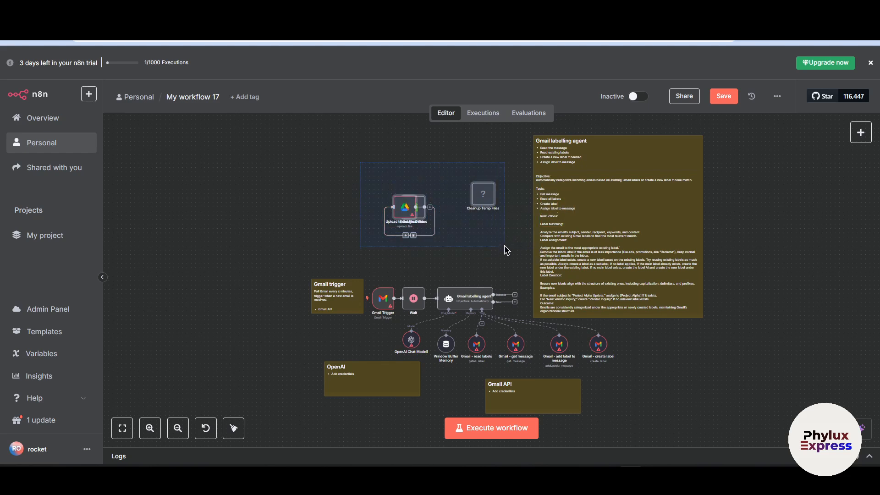
pyautogui.rightClick(484, 198)
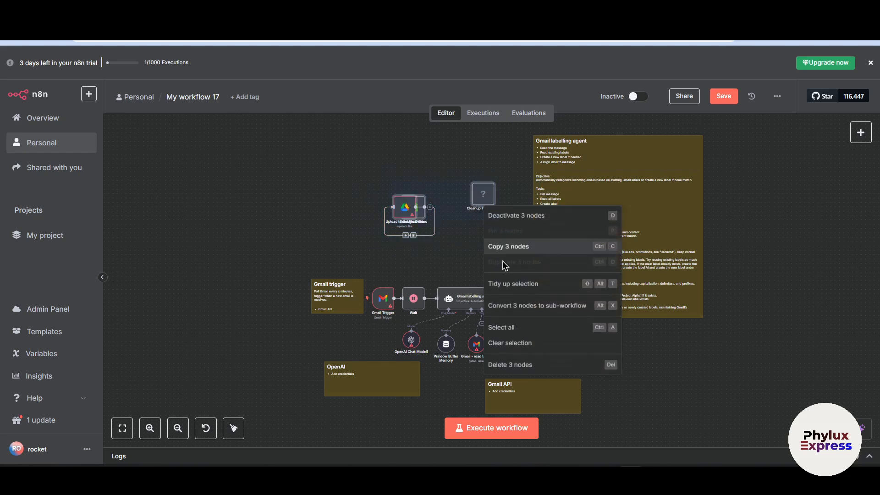
pyautogui.click(500, 364)
# Examine the remaining Gmail labelling workflow, its notes and the nodes flagged for missing credentials
pyautogui.scroll(5, 375, 350)
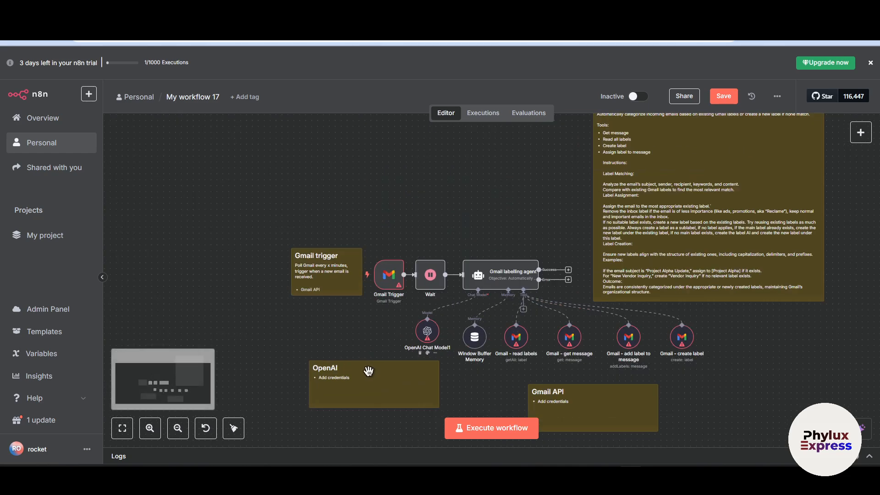
pyautogui.scroll(-3, 409, 327)
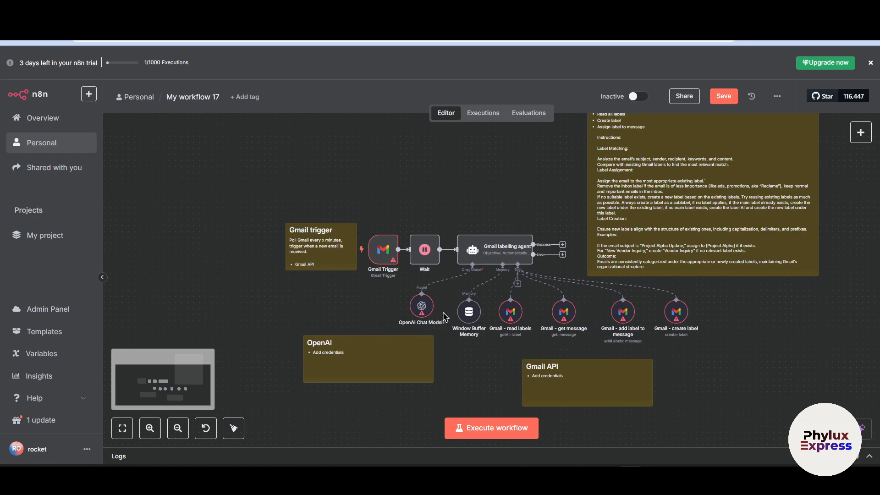
pyautogui.scroll(3, 457, 327)
pyautogui.scroll(-4, 472, 352)
pyautogui.scroll(2, 439, 332)
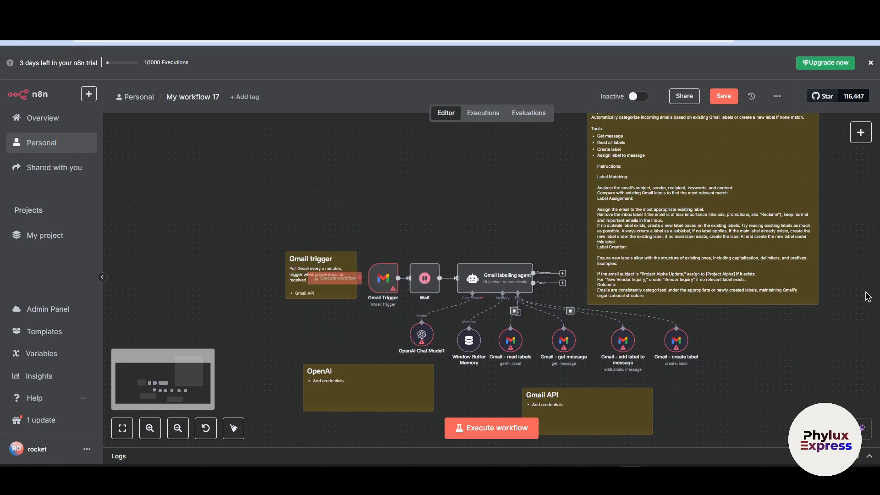
pyautogui.scroll(4, 426, 351)
pyautogui.scroll(-1, 356, 293)
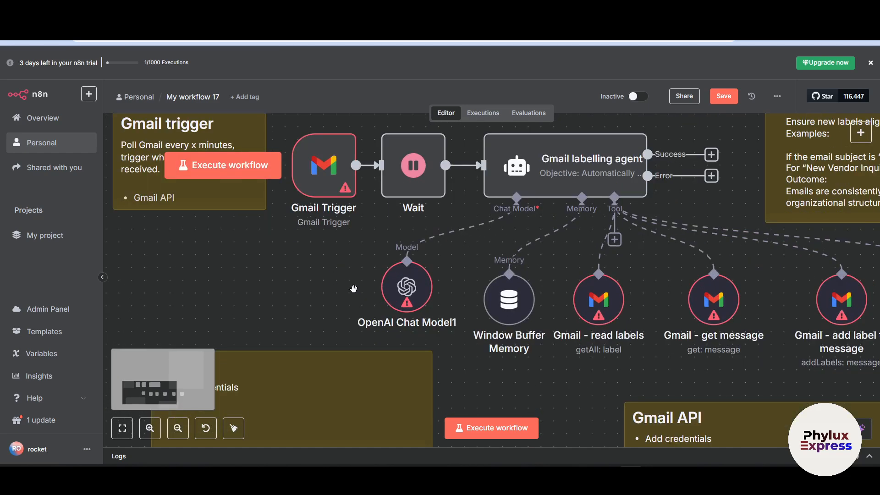
pyautogui.scroll(-3, 362, 284)
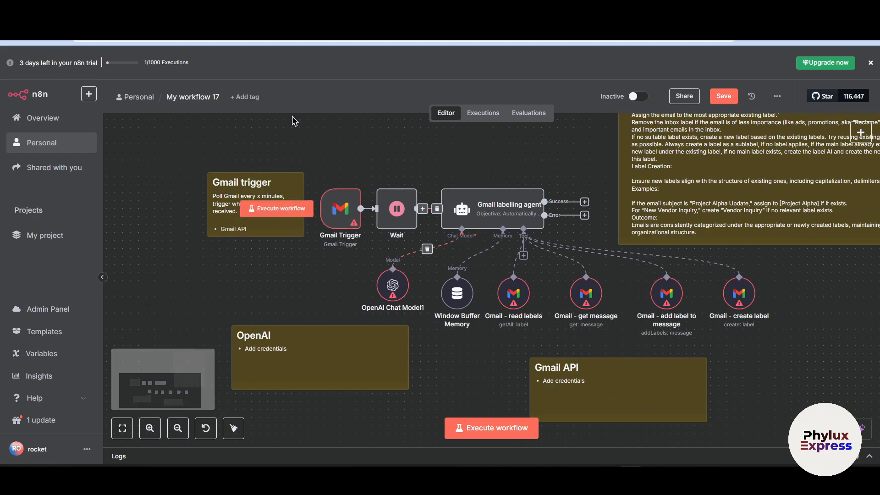
pyautogui.click(339, 212)
pyautogui.moveTo(327, 222)
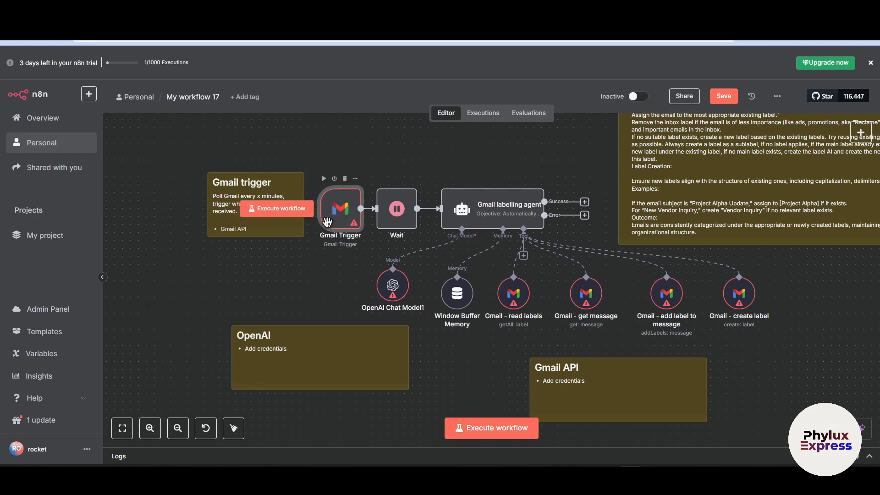
pyautogui.press('Return')
pyautogui.click(298, 129)
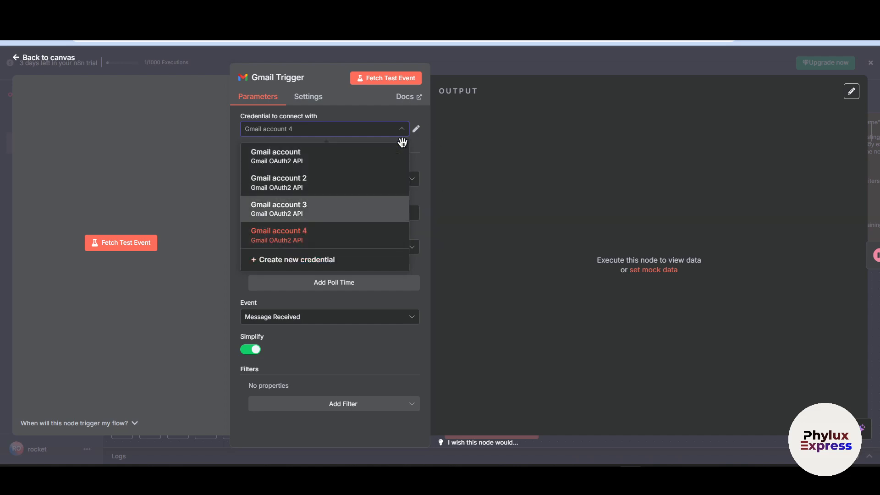
pyautogui.click(340, 268)
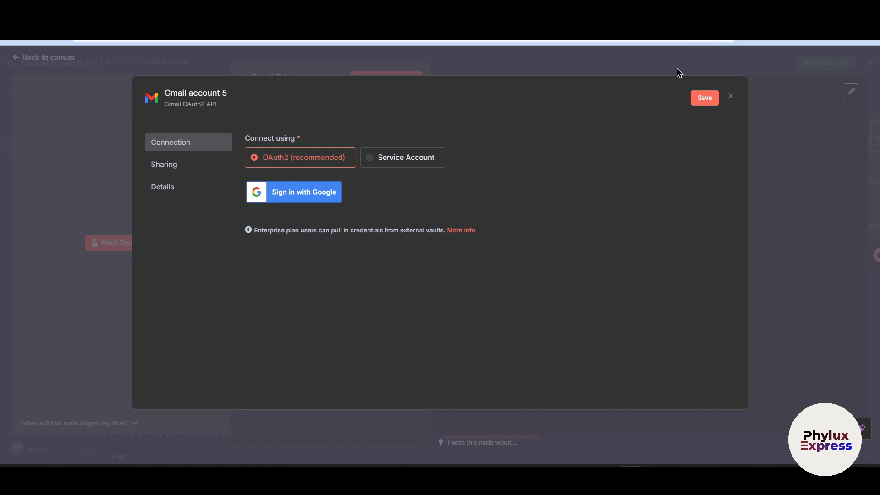
pyautogui.click(729, 99)
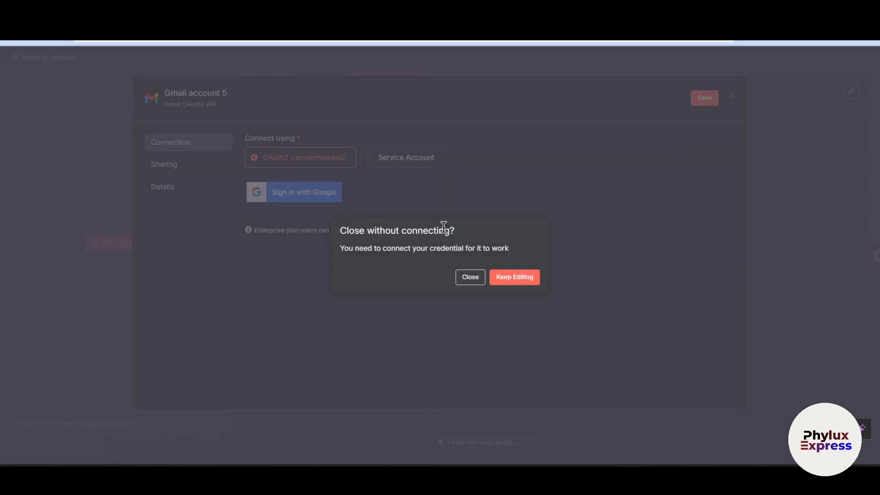
pyautogui.click(471, 280)
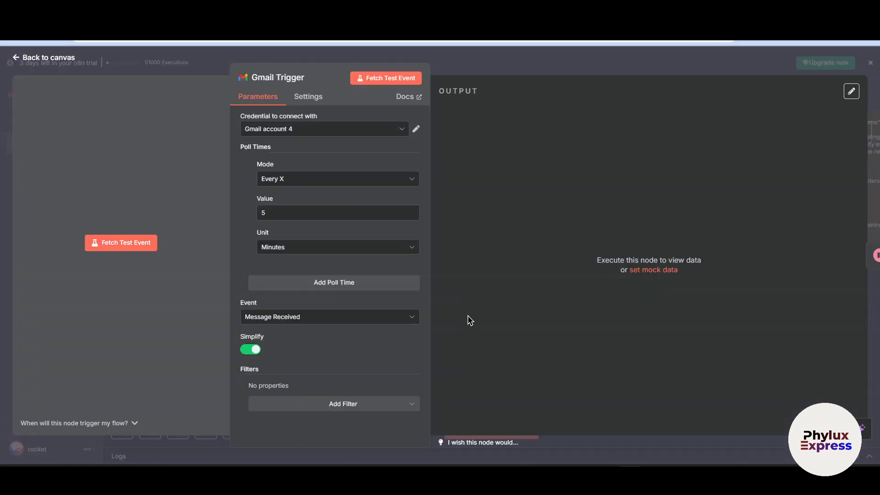
pyautogui.click(459, 75)
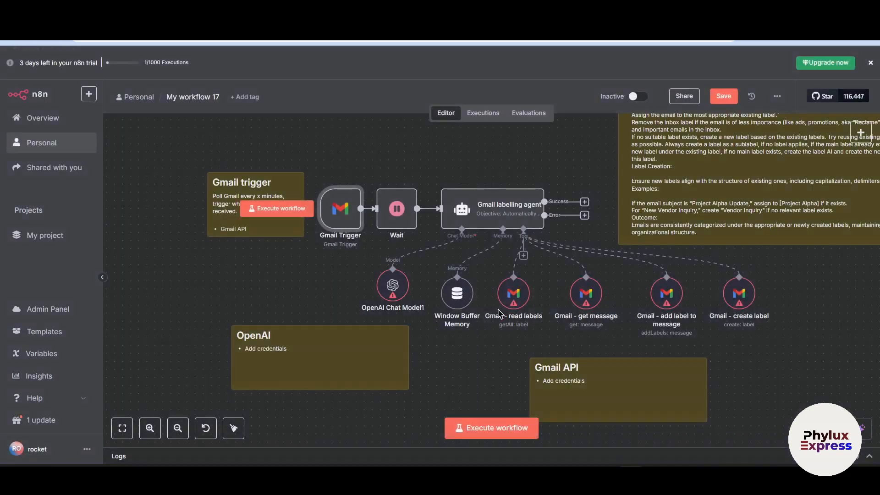
# Run the nodes before the Wait node to test whether it receives input data, and return to the canvas
pyautogui.doubleClick(387, 224)
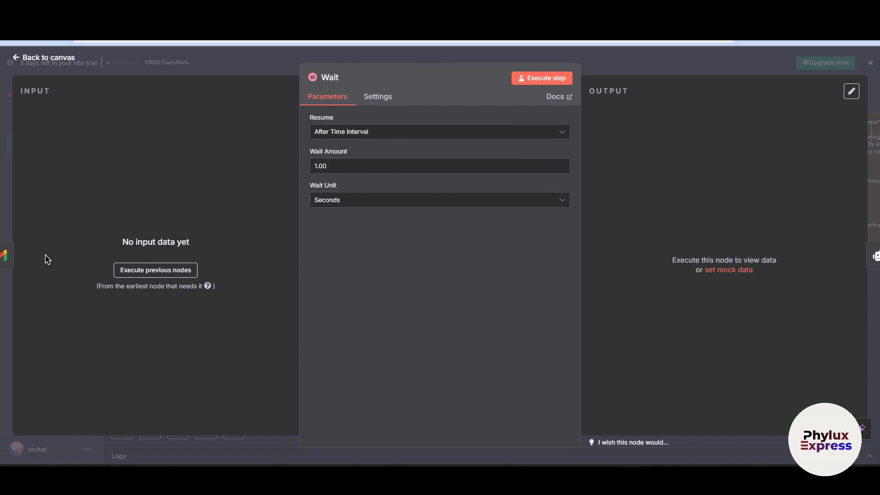
pyautogui.click(161, 274)
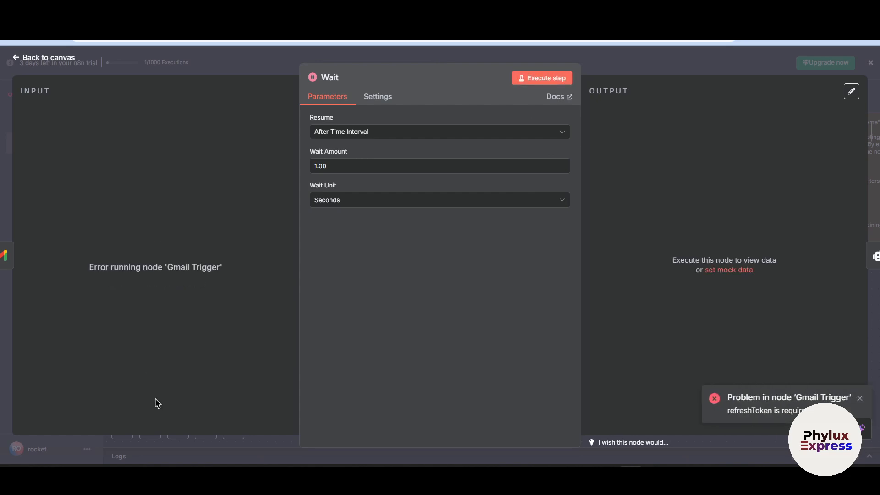
pyautogui.click(270, 57)
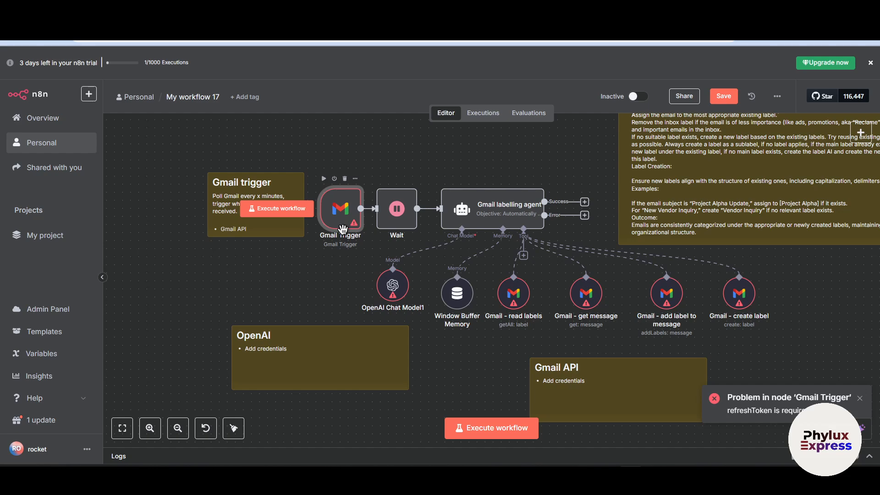
# Set the Gmail Trigger's credential to Gmail account 2 and fetch a test event
pyautogui.doubleClick(343, 232)
pyautogui.click(319, 130)
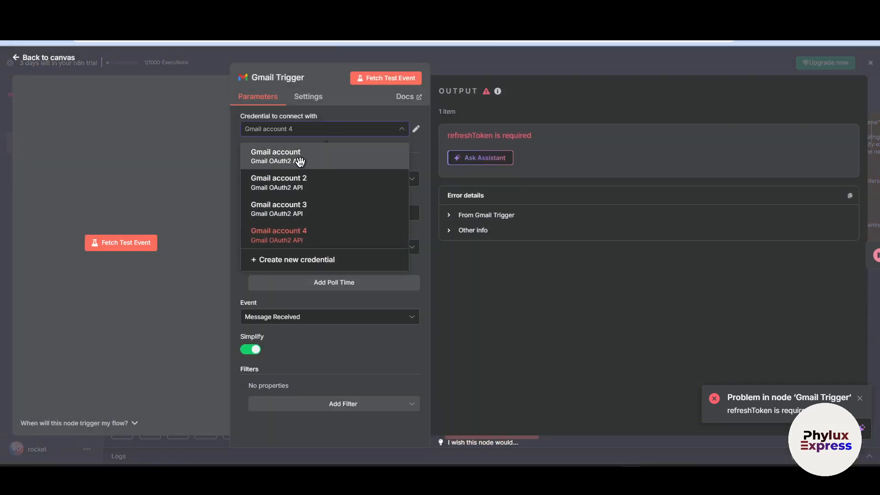
pyautogui.click(277, 183)
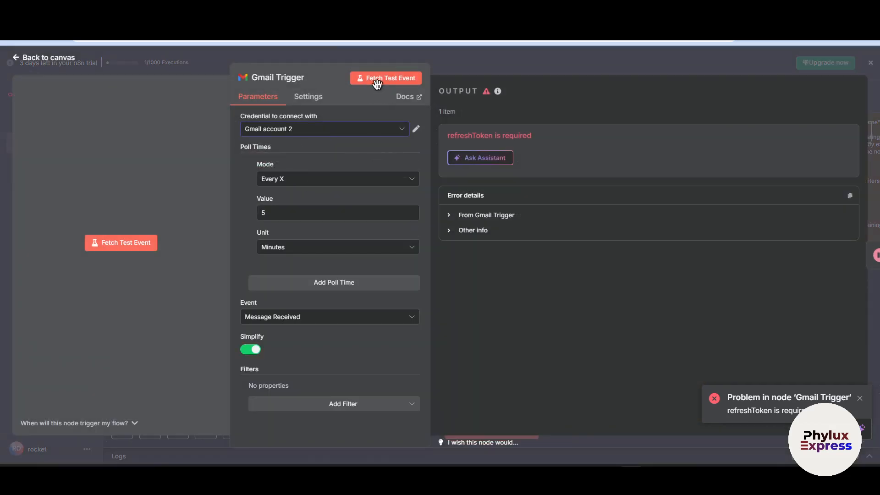
pyautogui.click(377, 79)
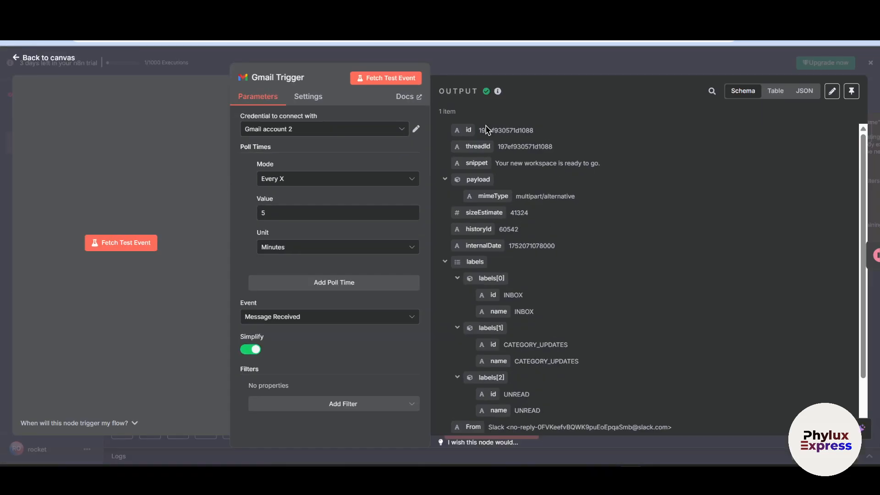
pyautogui.scroll(-3, 439, 47)
pyautogui.click(474, 62)
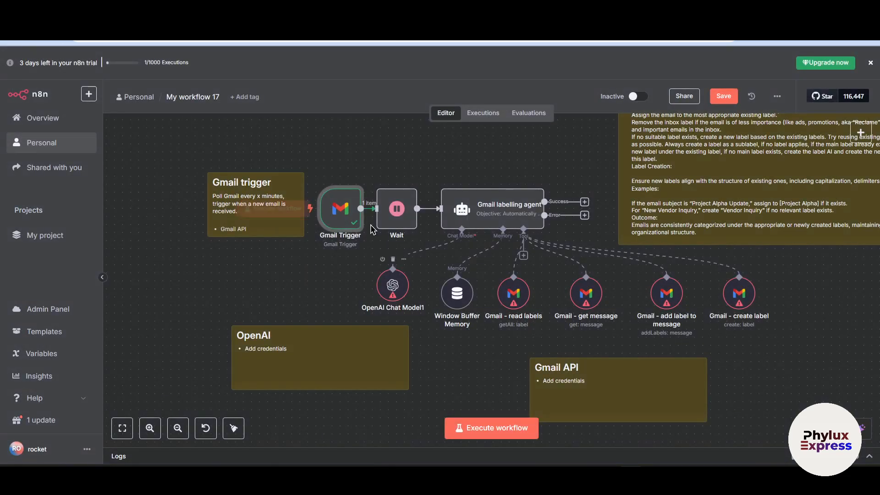
# Review the Wait node and the Gmail labelling agent's prompt, system message and max iterations settings
pyautogui.doubleClick(396, 211)
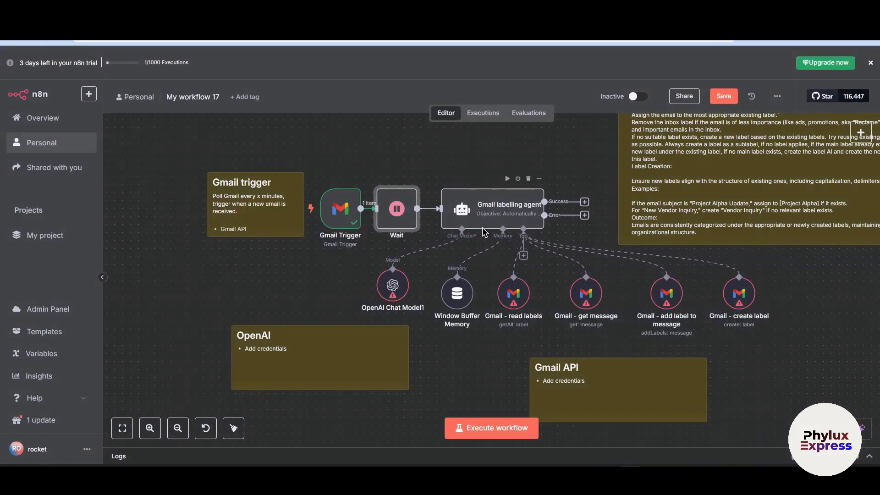
pyautogui.click(480, 212)
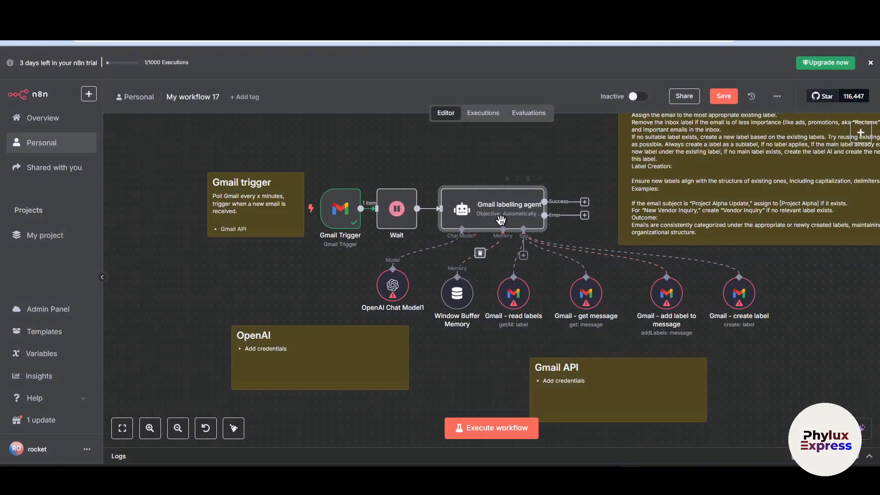
pyautogui.doubleClick(480, 208)
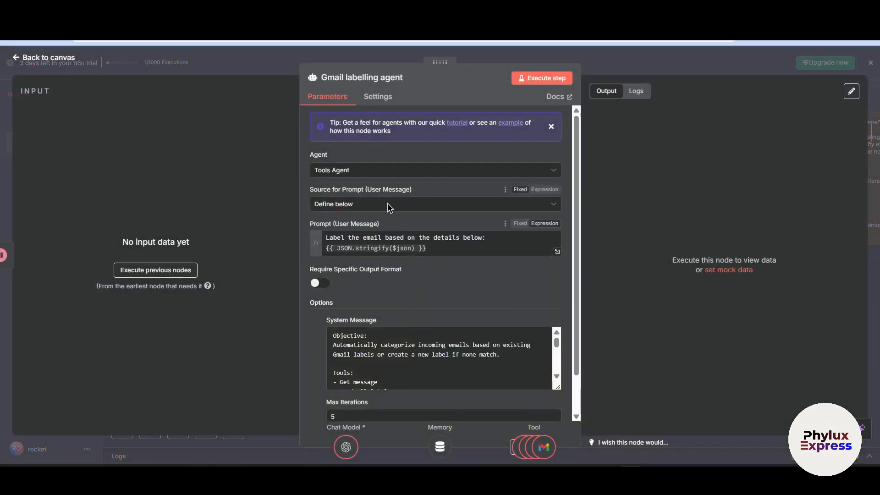
pyautogui.scroll(-2, 387, 316)
pyautogui.scroll(2, 389, 323)
pyautogui.scroll(-6, 403, 353)
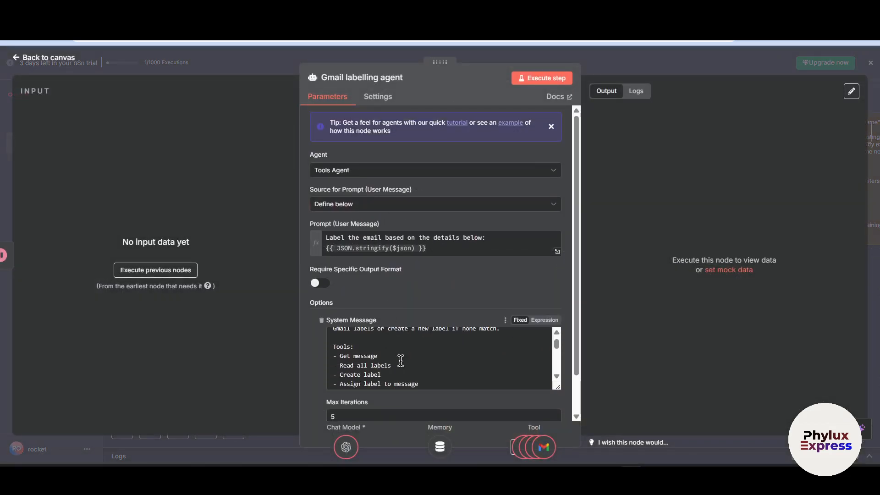
pyautogui.scroll(-2, 426, 362)
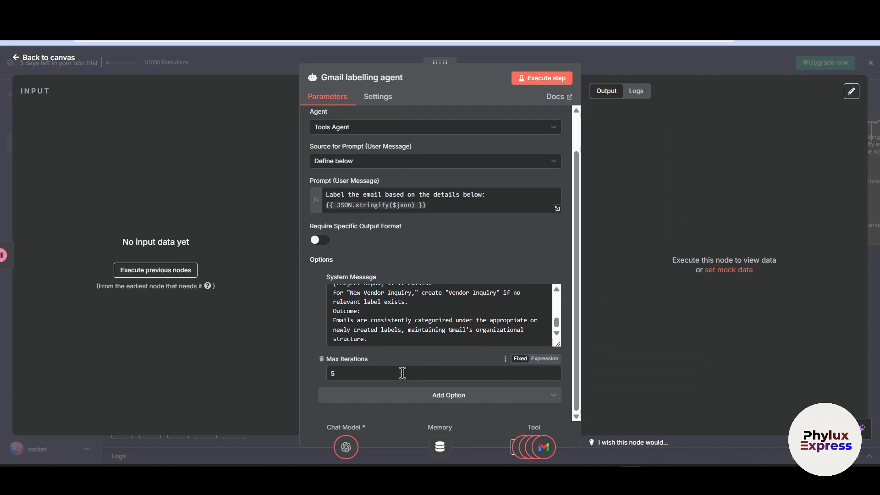
pyautogui.scroll(5, 397, 344)
pyautogui.scroll(5, 397, 342)
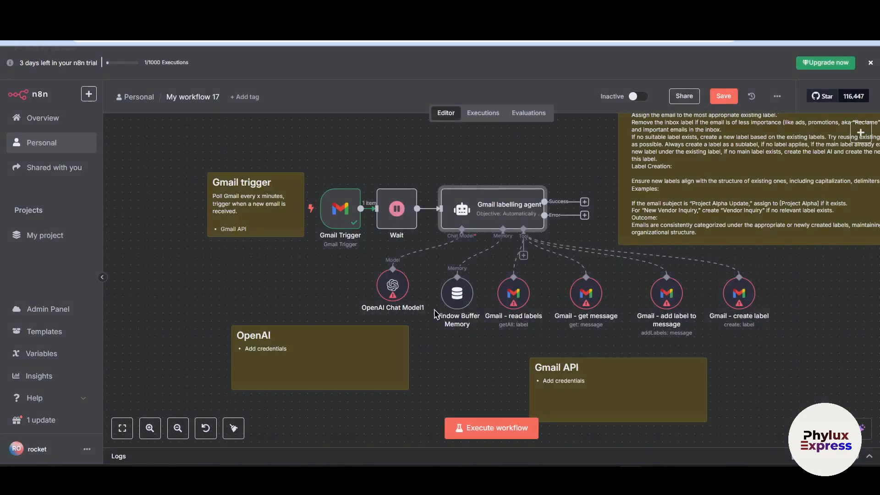
pyautogui.click(447, 55)
# Replace the Gmail labelling agent's OpenAI chat model with a Groq Chat Model
pyautogui.click(392, 260)
pyautogui.click(460, 255)
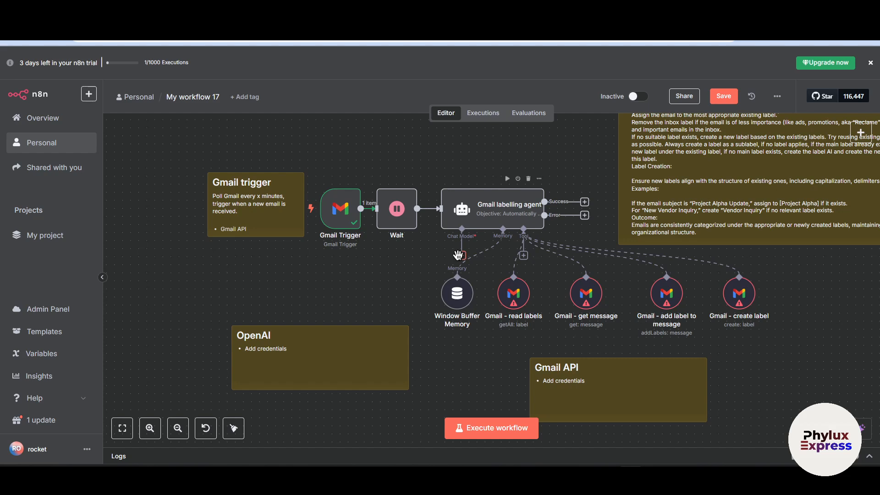
pyautogui.write('f')
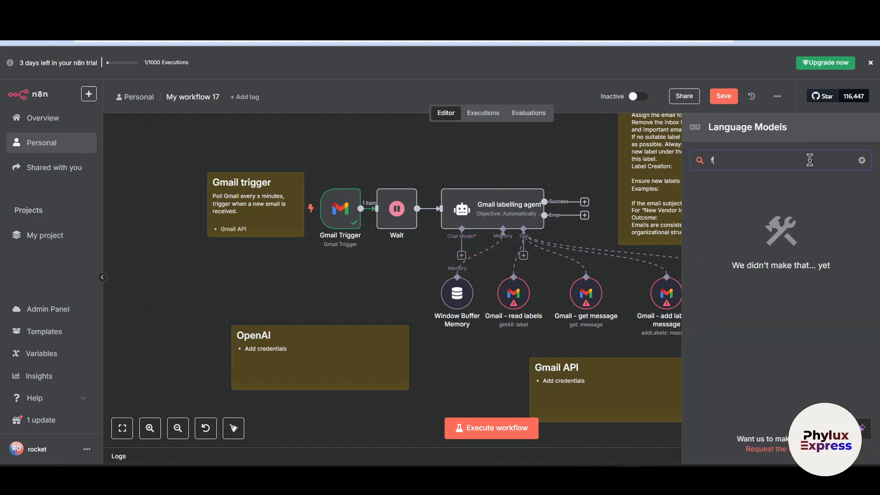
pyautogui.write('gr')
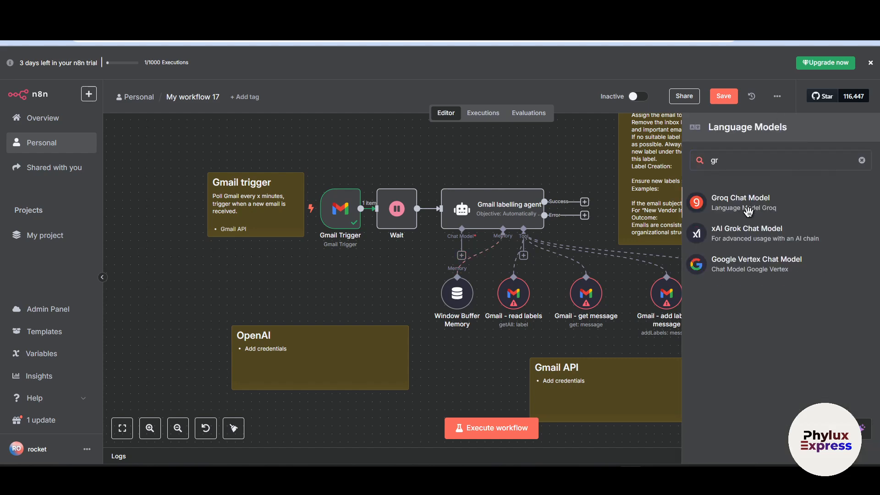
pyautogui.click(717, 203)
pyautogui.click(551, 62)
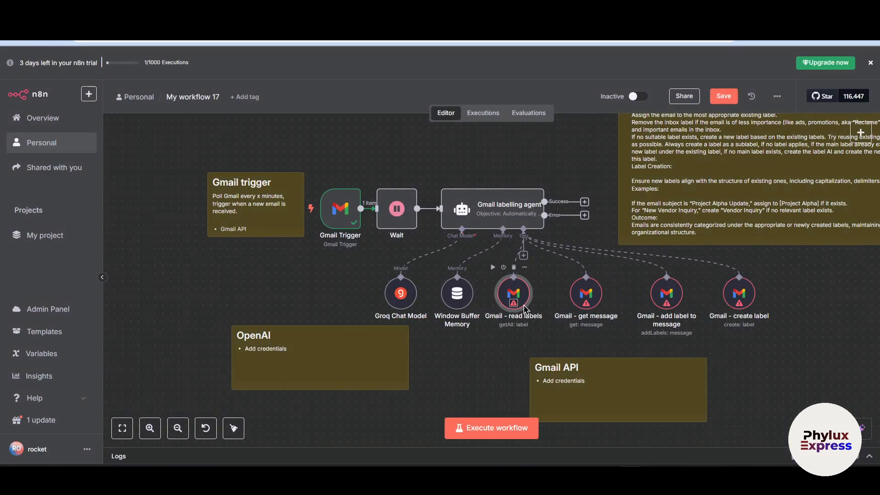
# Set the credential of the Gmail - read labels tool to Gmail account 2
pyautogui.doubleClick(513, 295)
pyautogui.click(434, 129)
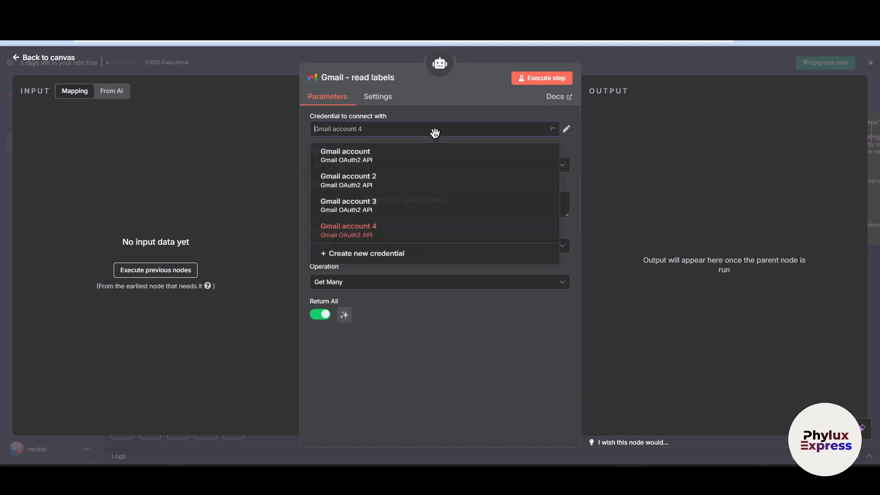
pyautogui.click(408, 178)
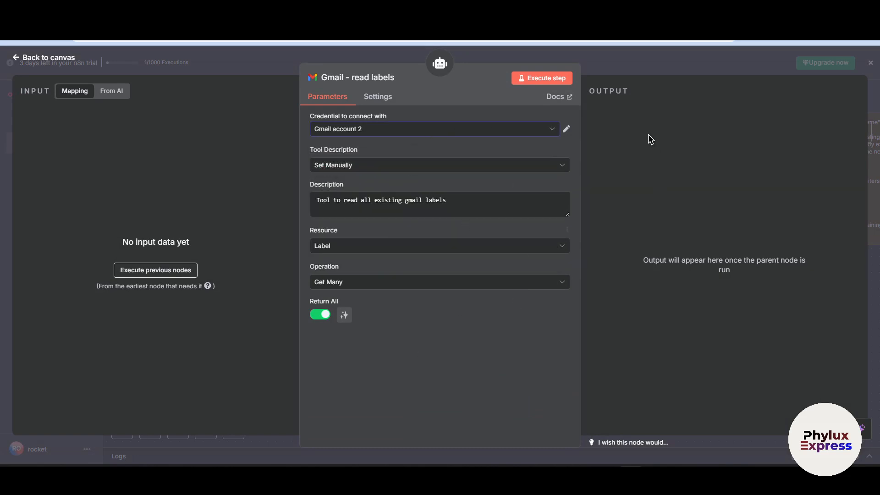
pyautogui.click(613, 74)
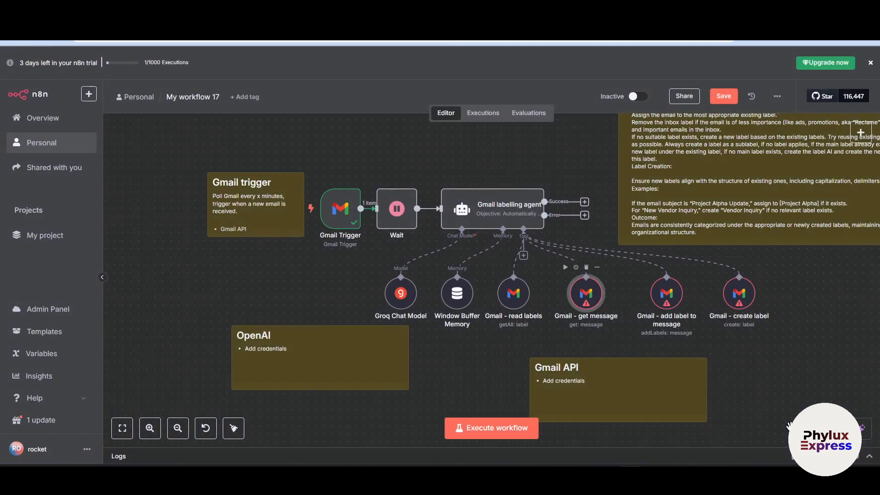
# Connect the Gmail - get message tool with the Gmail account 2 credential
pyautogui.doubleClick(586, 295)
pyautogui.click(467, 130)
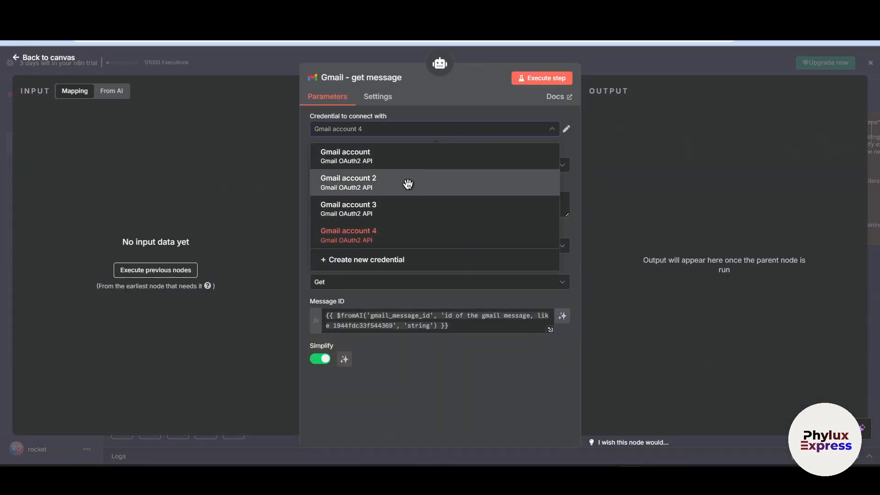
pyautogui.click(407, 182)
pyautogui.click(692, 79)
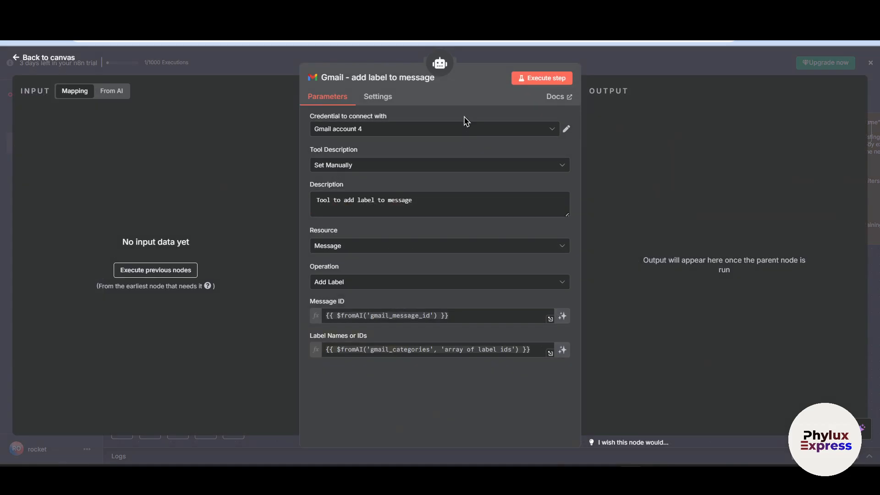
# Set the credential of the Gmail - add label to message tool to Gmail account 2
pyautogui.click(460, 128)
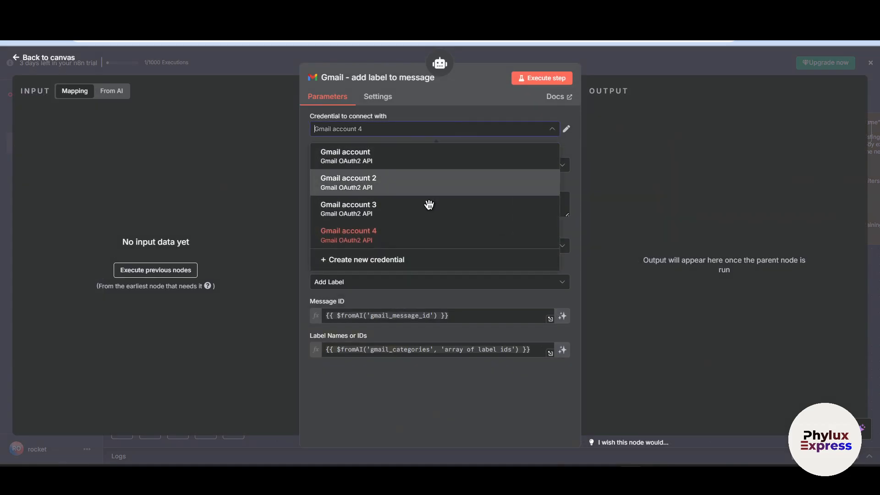
pyautogui.click(363, 189)
pyautogui.click(664, 62)
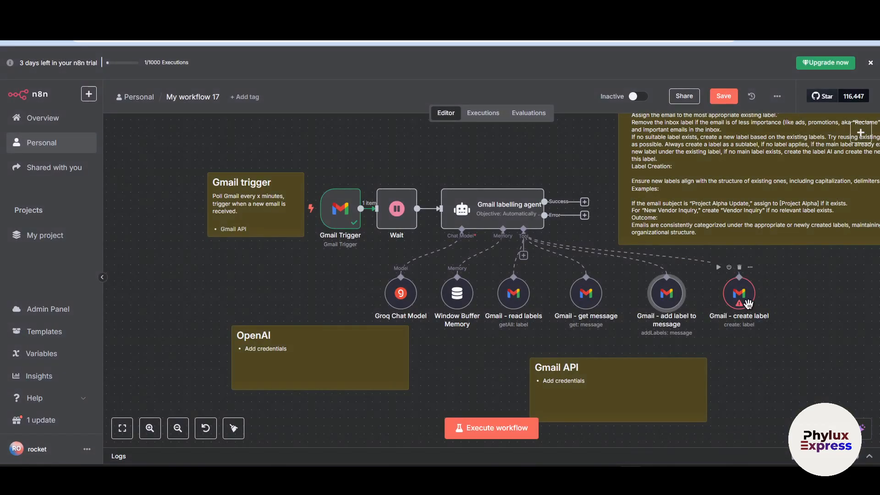
# Connect the Gmail - create label tool with the Gmail account 2 credential
pyautogui.doubleClick(738, 293)
pyautogui.click(430, 129)
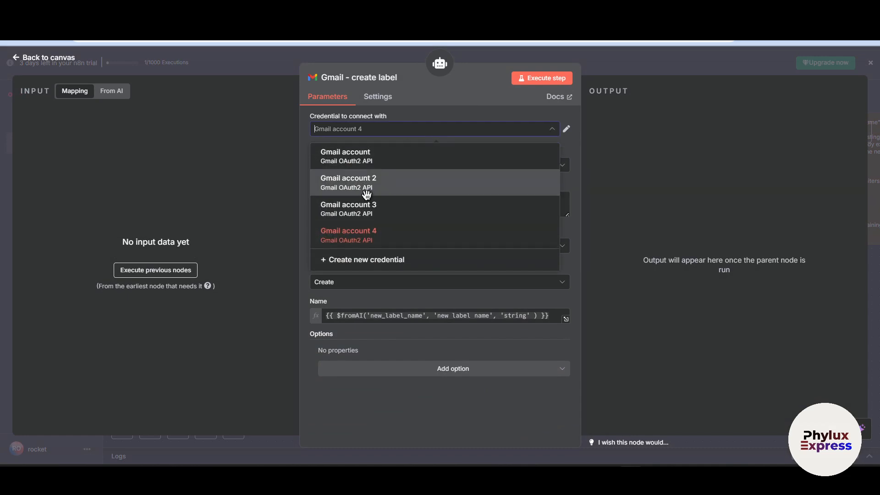
pyautogui.click(364, 180)
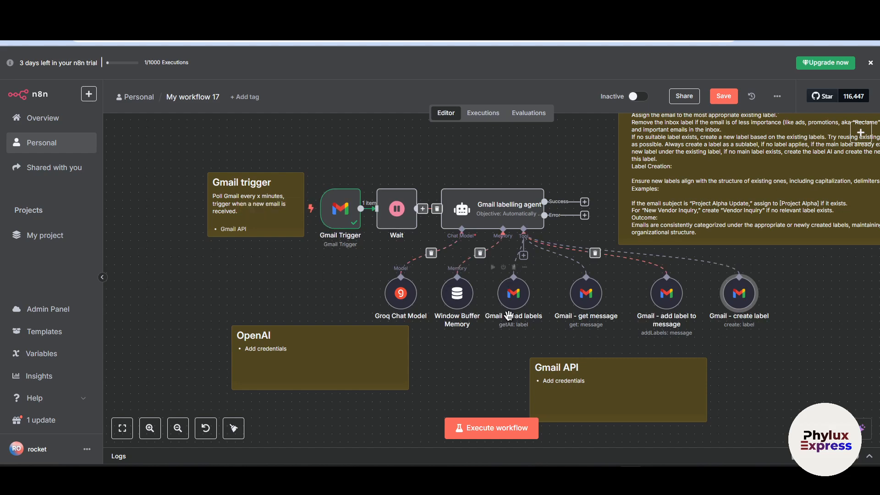
# Read the labelling agent's sticky note, covering its objective, tools and the label matching, assignment and creation instructions
pyautogui.scroll(1, 522, 359)
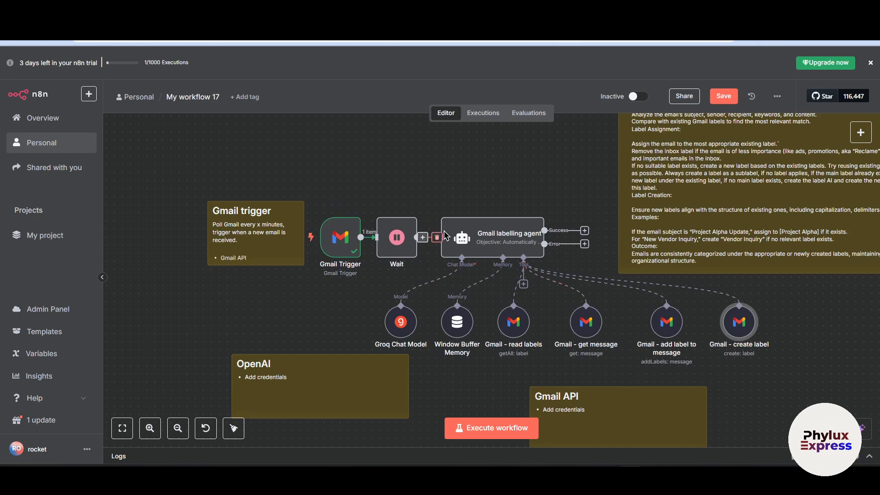
pyautogui.scroll(2, 660, 279)
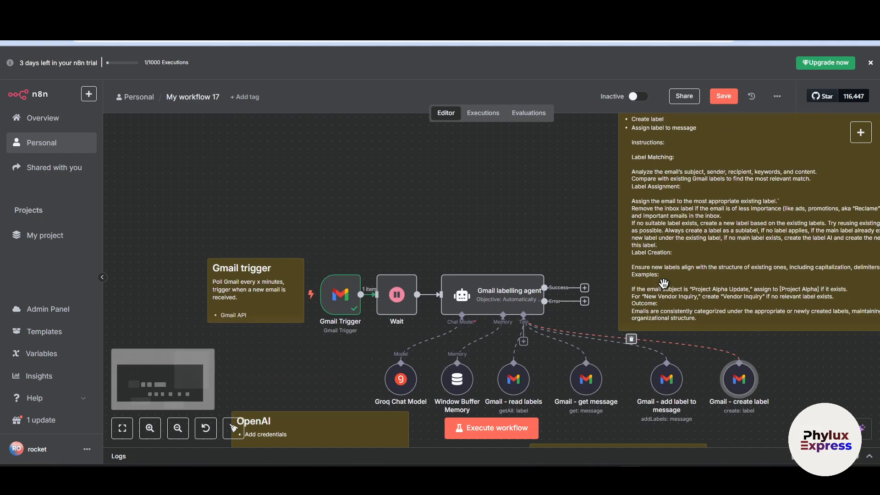
pyautogui.scroll(-3, 664, 286)
pyautogui.scroll(5, 700, 263)
pyautogui.hscroll(5, 700, 262)
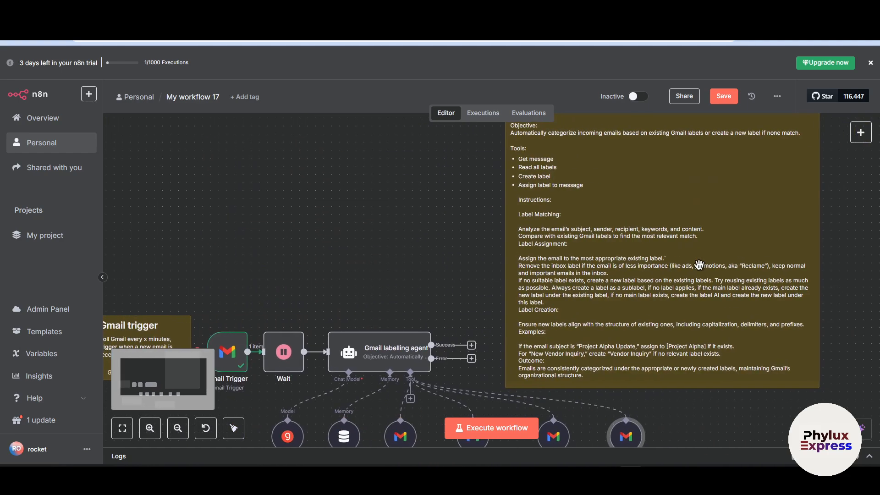
pyautogui.scroll(2, 600, 240)
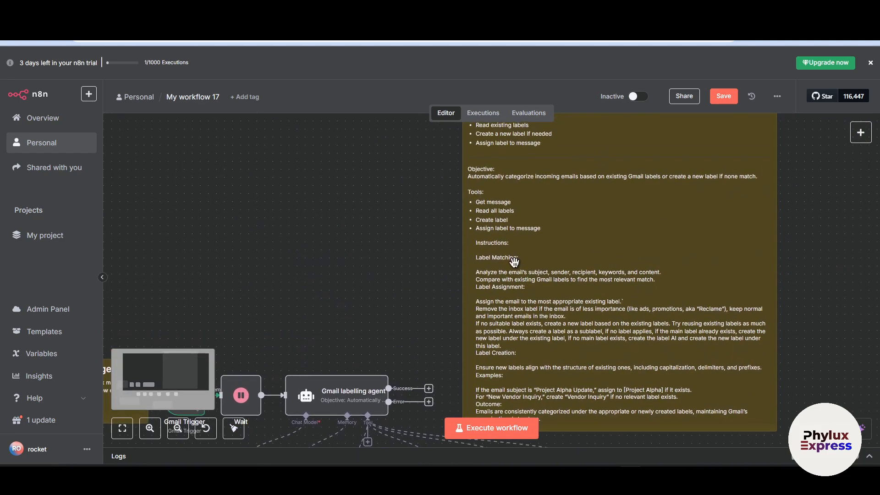
pyautogui.scroll(-2, 597, 341)
pyautogui.scroll(-2, 597, 341)
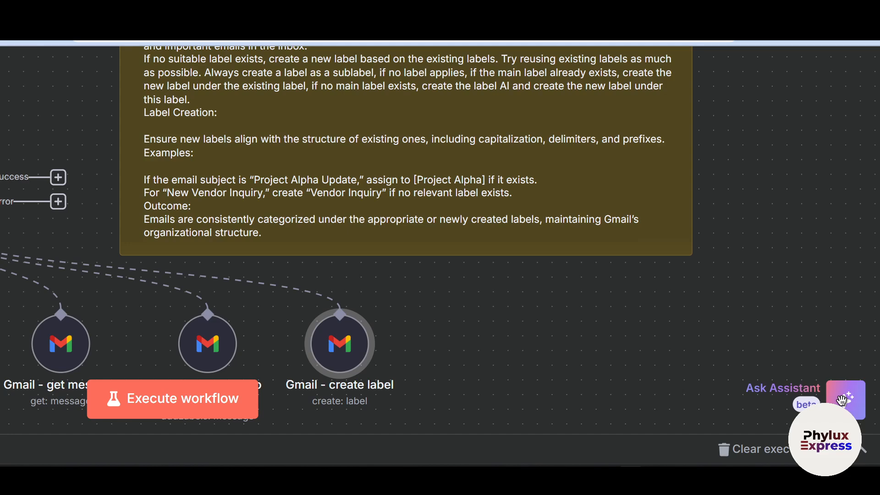
# Execute the whole Gmail labelling workflow
pyautogui.hscroll(-1, 317, 238)
pyautogui.moveTo(316, 284); pyautogui.dragTo(330, 270)
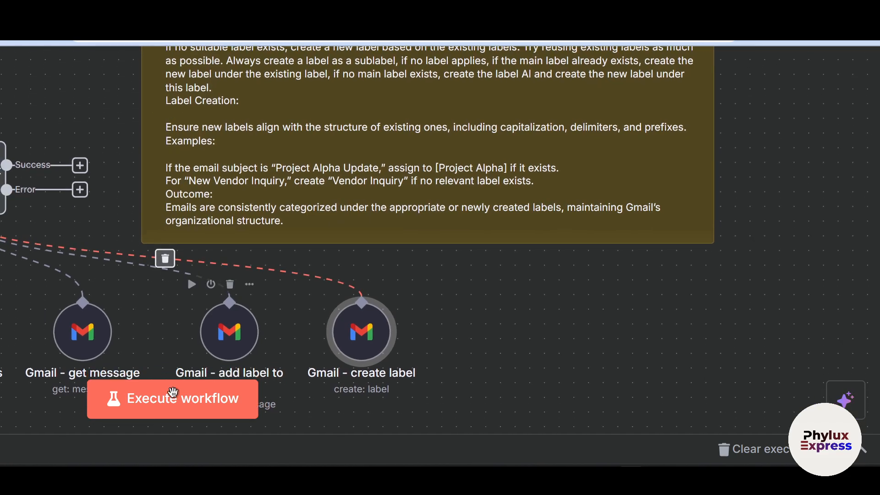
pyautogui.scroll(-1, 298, 299)
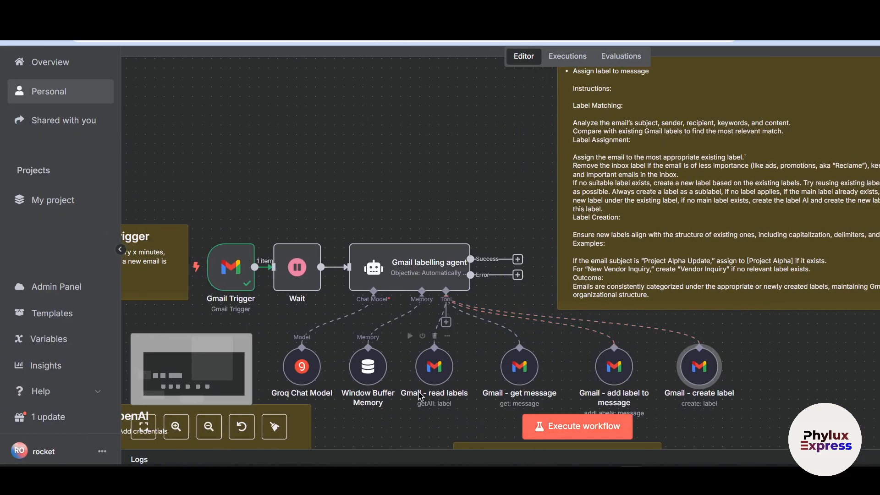
pyautogui.click(555, 426)
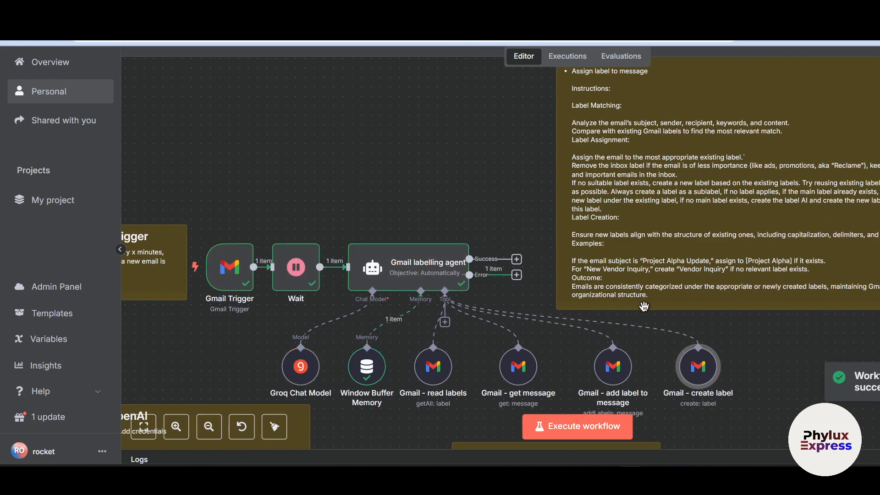
# Examine the executed workflow on the canvas, checking which nodes, agent branches and Gmail tools ran
pyautogui.hscroll(5, 595, 284)
pyautogui.scroll(-2, 677, 330)
pyautogui.hscroll(3, 595, 316)
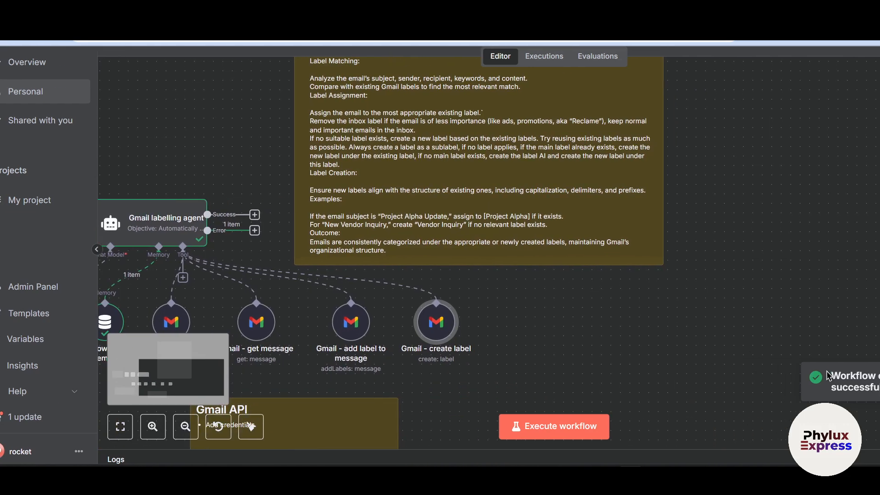
pyautogui.scroll(-1, 455, 293)
pyautogui.scroll(-1, 420, 265)
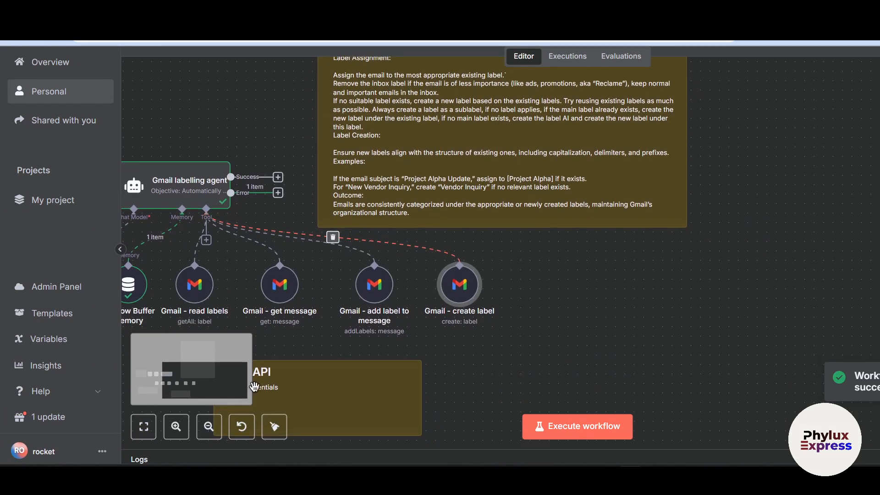
pyautogui.click(207, 427)
pyautogui.click(206, 430)
pyautogui.click(205, 430)
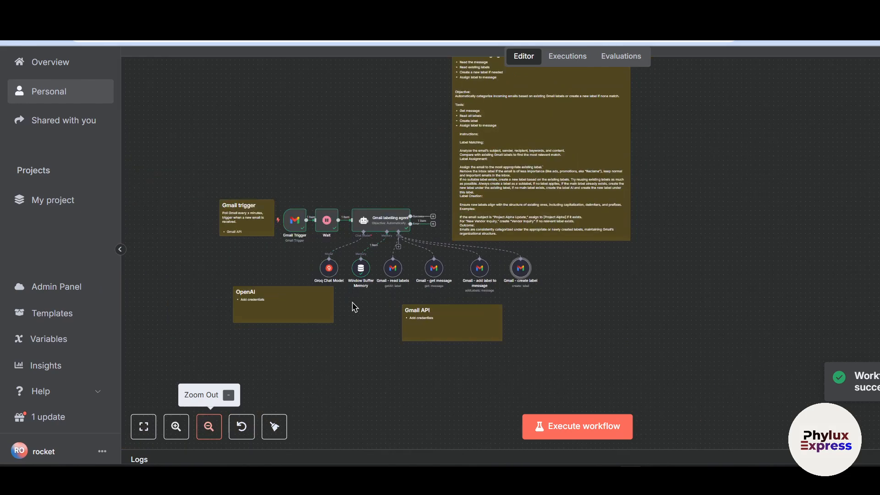
pyautogui.scroll(2, 395, 228)
pyautogui.hscroll(-2, 394, 228)
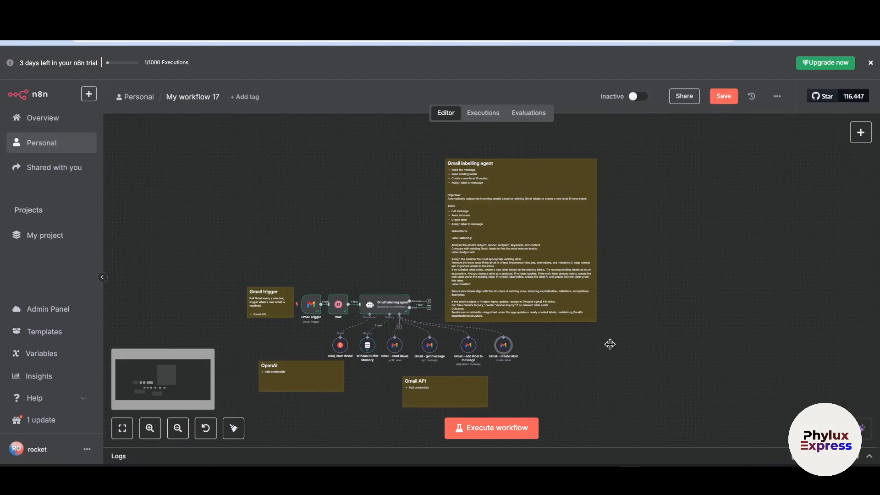
# Try the Gmail Trigger with the Gmail account 4 credential and fetch a test event
pyautogui.doubleClick(311, 304)
pyautogui.click(321, 129)
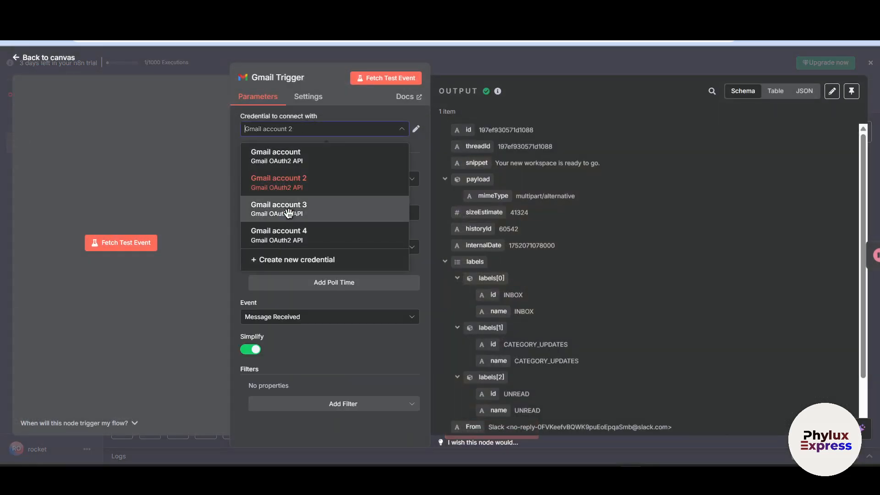
pyautogui.click(288, 236)
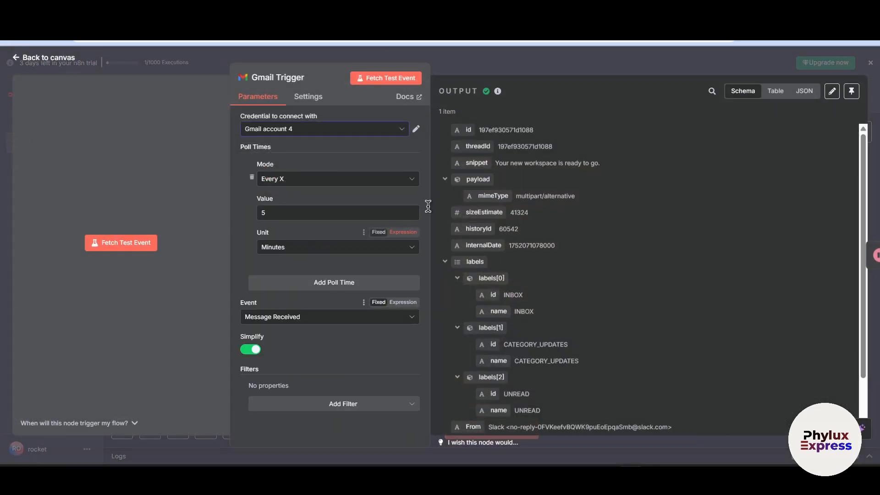
pyautogui.click(385, 77)
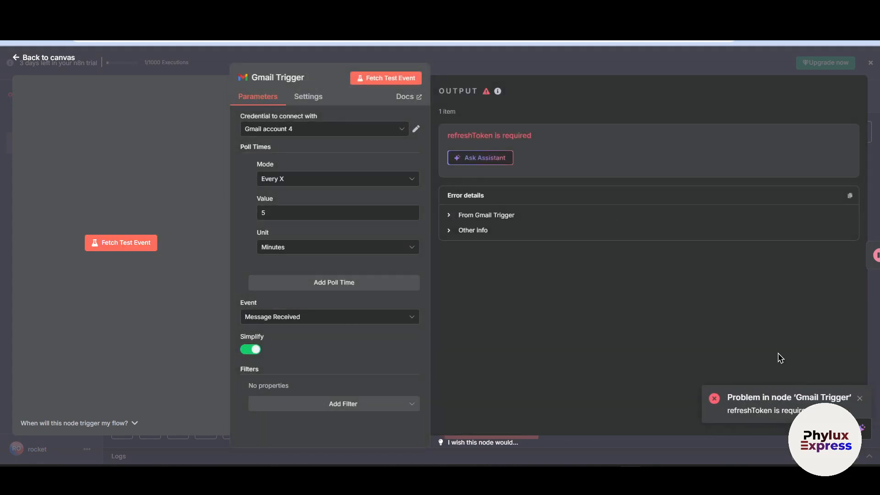
# Ask the AI Assistant about the Gmail Trigger's refresh token error, read its suggested solution and close the assistant
pyautogui.click(486, 159)
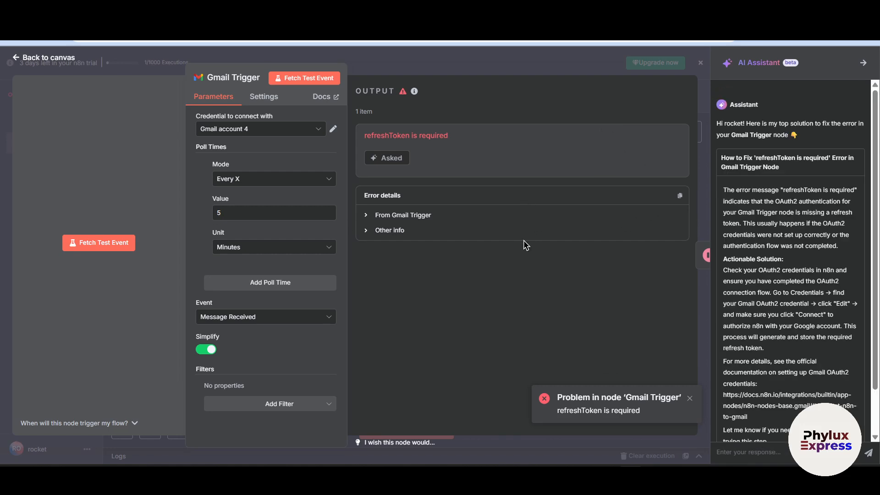
pyautogui.scroll(-1, 787, 337)
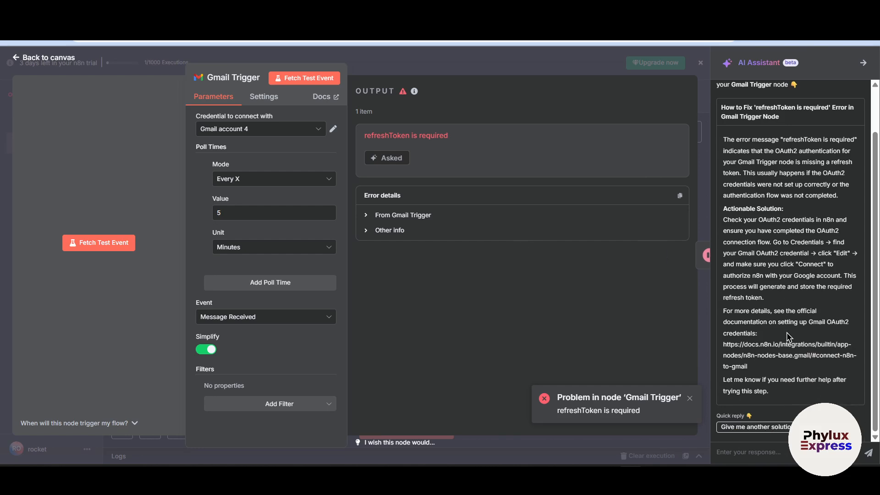
pyautogui.scroll(1, 766, 239)
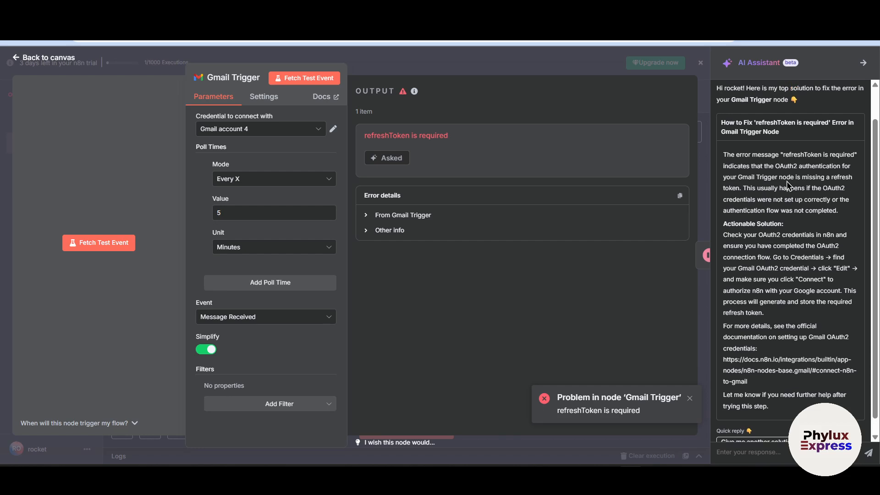
pyautogui.moveTo(785, 164); pyautogui.dragTo(794, 184)
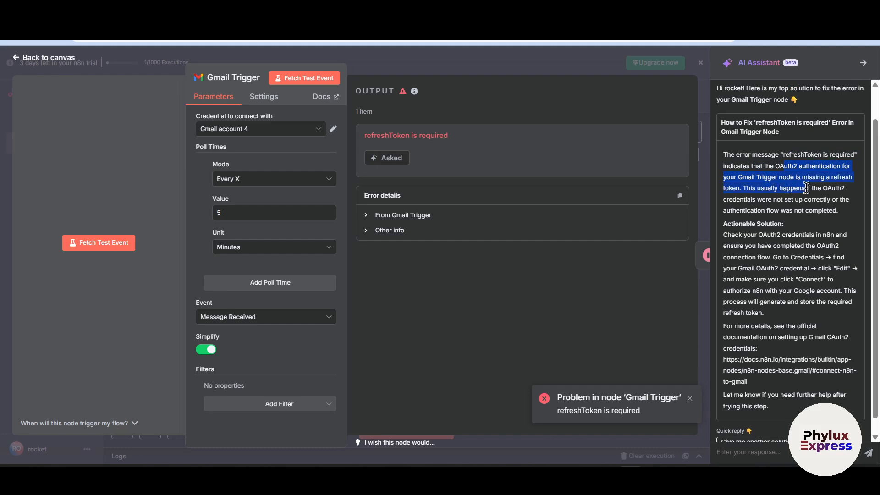
pyautogui.scroll(-1, 767, 290)
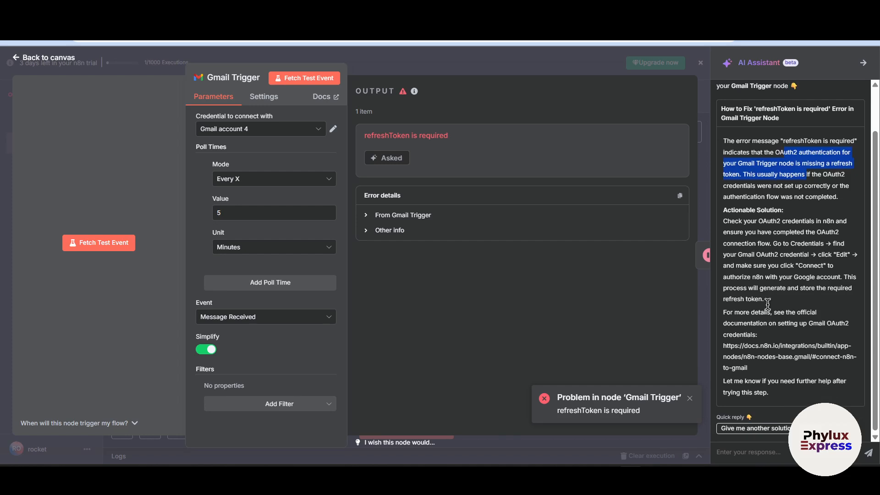
pyautogui.click(860, 64)
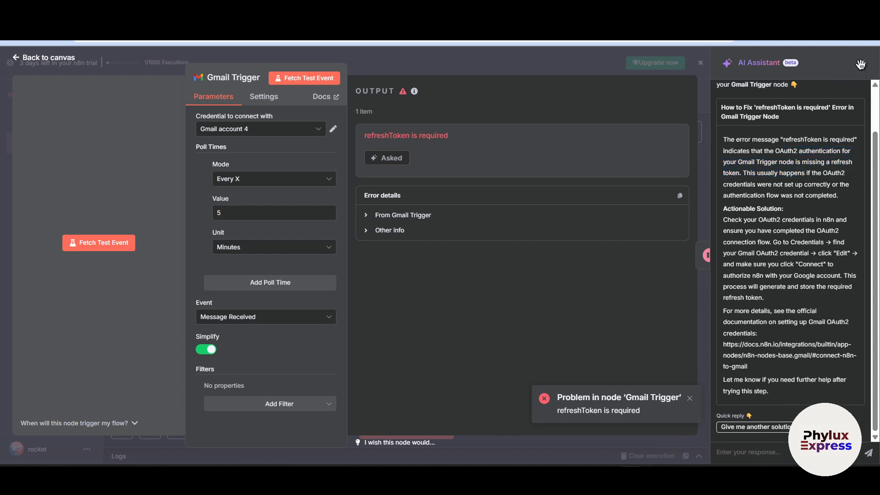
pyautogui.click(859, 64)
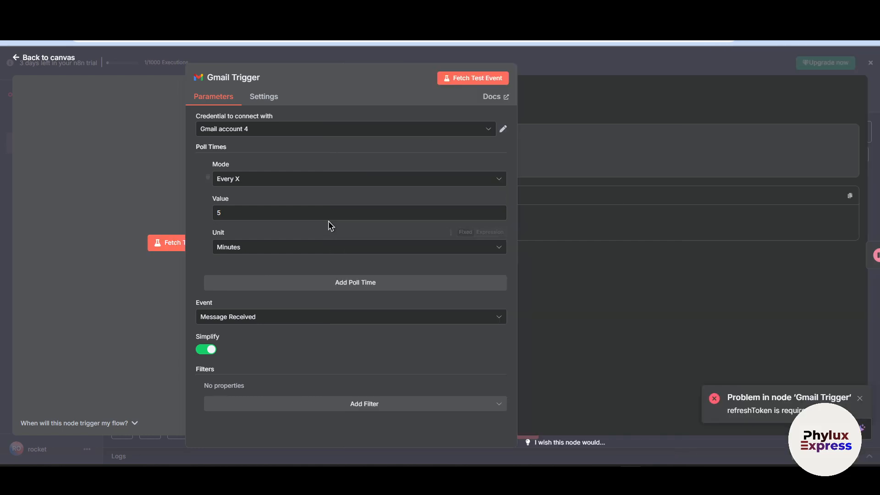
# Create a new Gmail OAuth2 credential for the Gmail Trigger and choose the Google account to sign in with
pyautogui.click(339, 131)
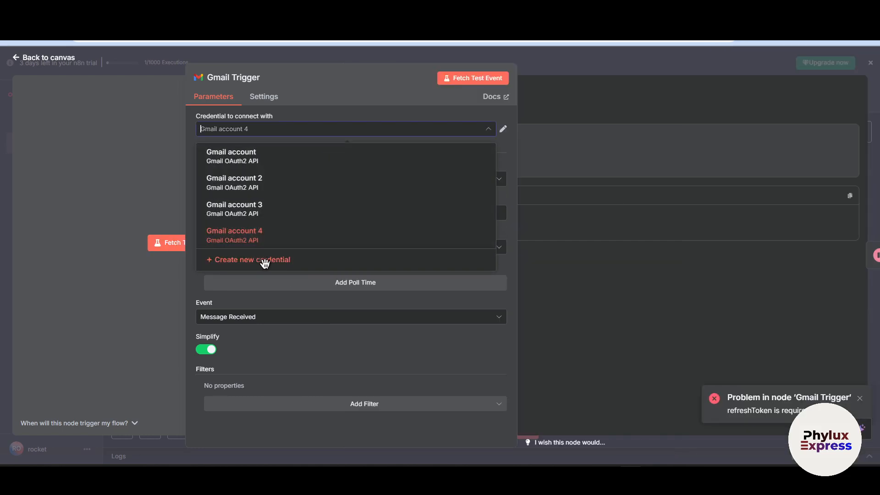
pyautogui.click(264, 260)
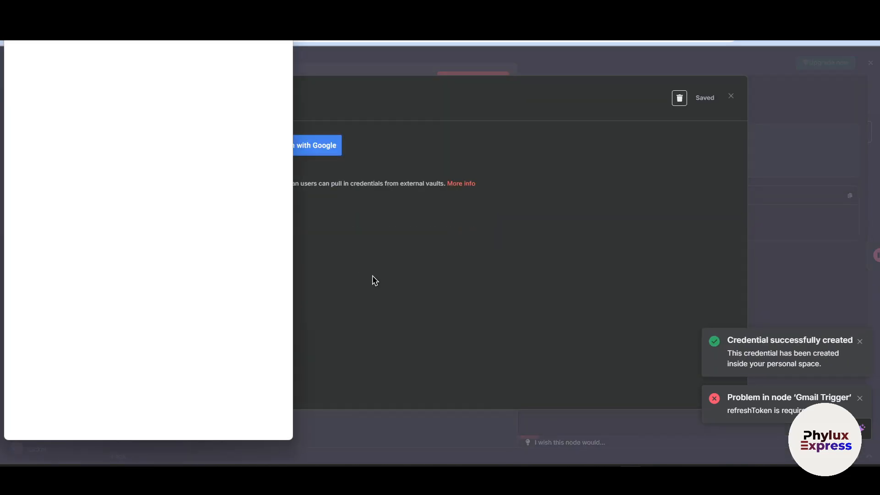
pyautogui.click(97, 198)
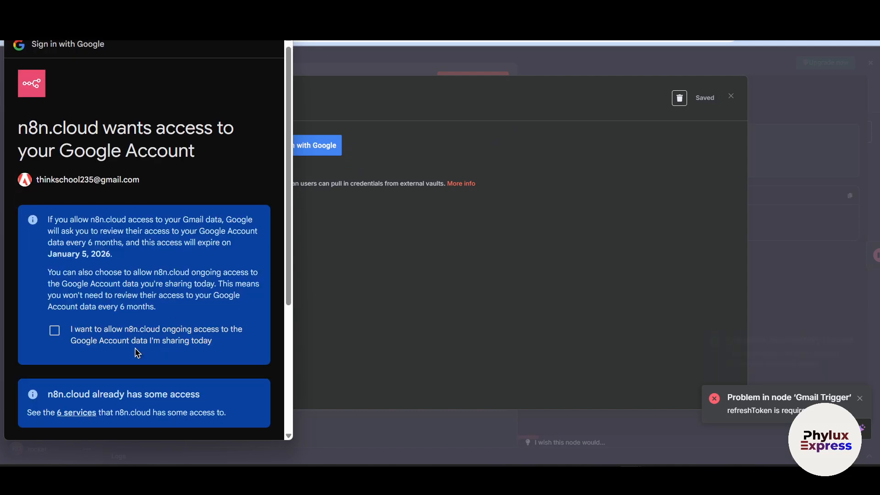
# Allow n8n.cloud ongoing access to the Google account, complete the authorization, and return from the new credential to the canvas
pyautogui.scroll(-3, 80, 329)
pyautogui.click(48, 219)
pyautogui.scroll(-1, 111, 291)
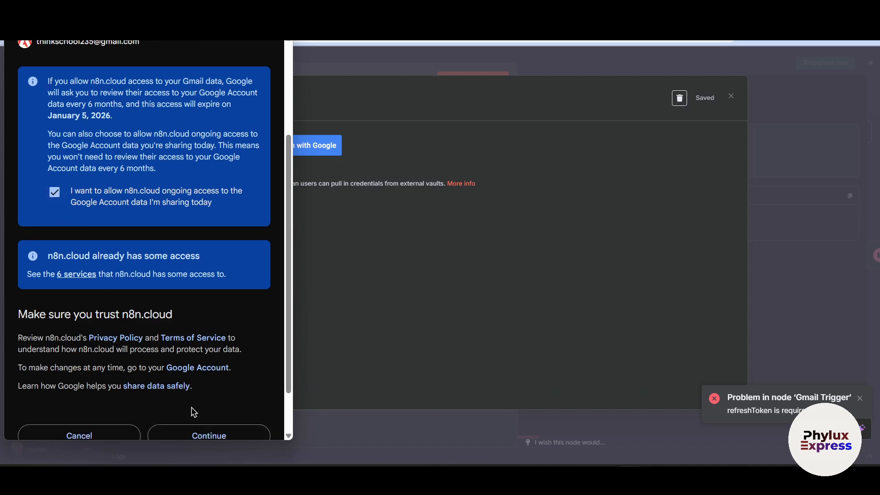
pyautogui.click(209, 437)
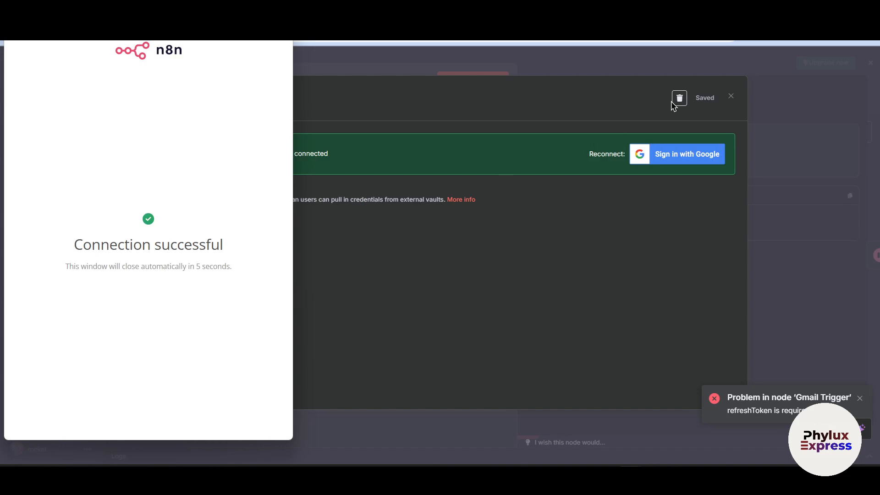
pyautogui.moveTo(161, 6); pyautogui.dragTo(340, 103)
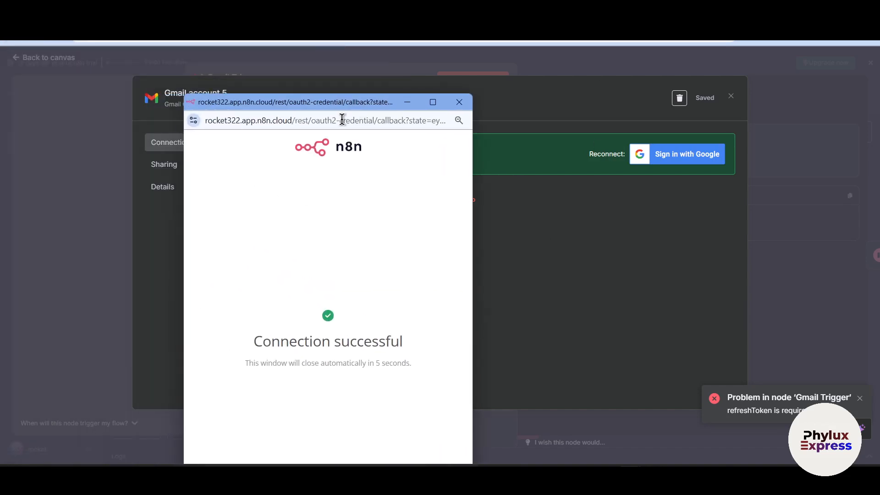
pyautogui.click(464, 105)
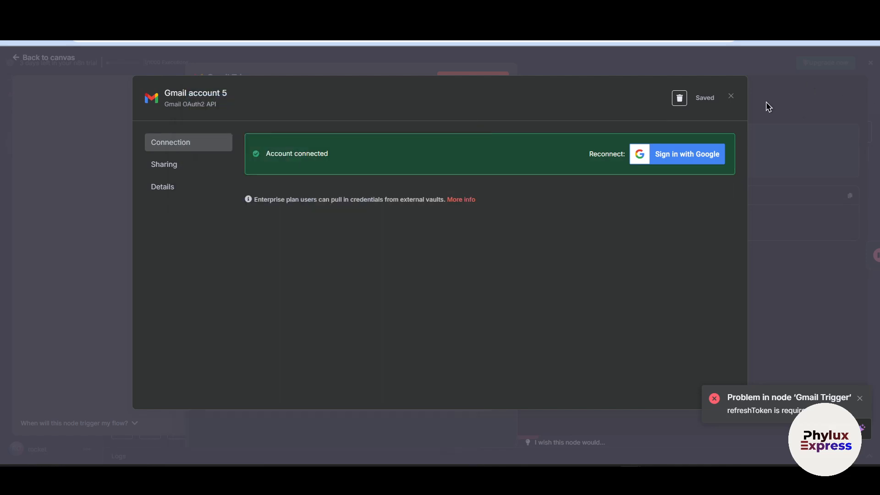
pyautogui.click(729, 97)
pyautogui.click(576, 68)
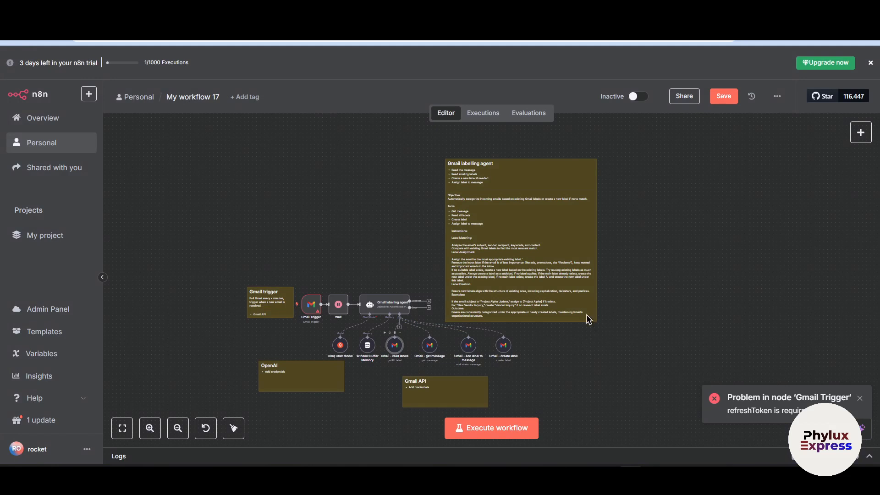
# Switch the credential of the Gmail - read labels tool to Gmail account 5
pyautogui.doubleClick(394, 344)
pyautogui.click(411, 123)
pyautogui.click(359, 266)
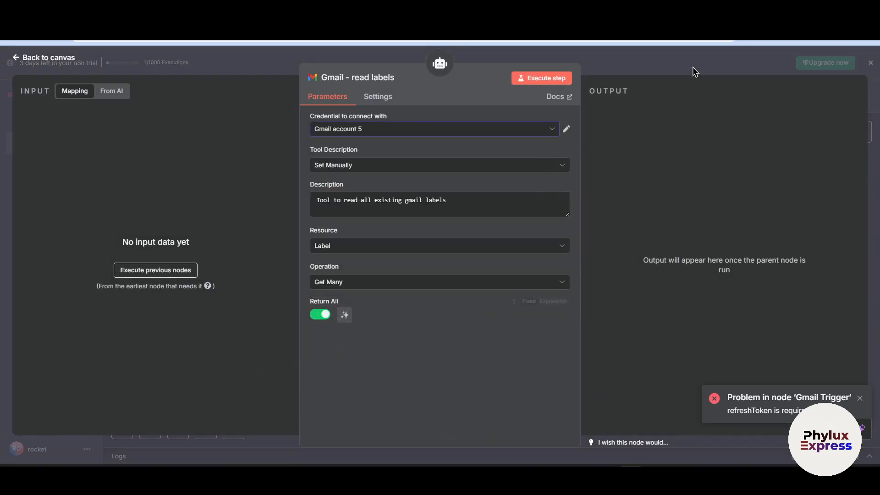
# Switch the credentials of the Gmail - get message and Gmail - add label to message tools to Gmail account 5
pyautogui.click(671, 69)
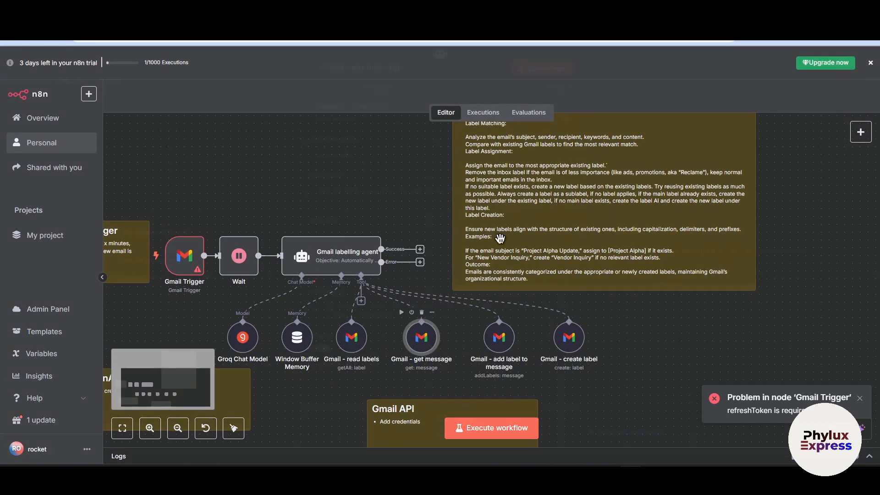
pyautogui.doubleClick(434, 347)
pyautogui.click(409, 129)
pyautogui.click(362, 266)
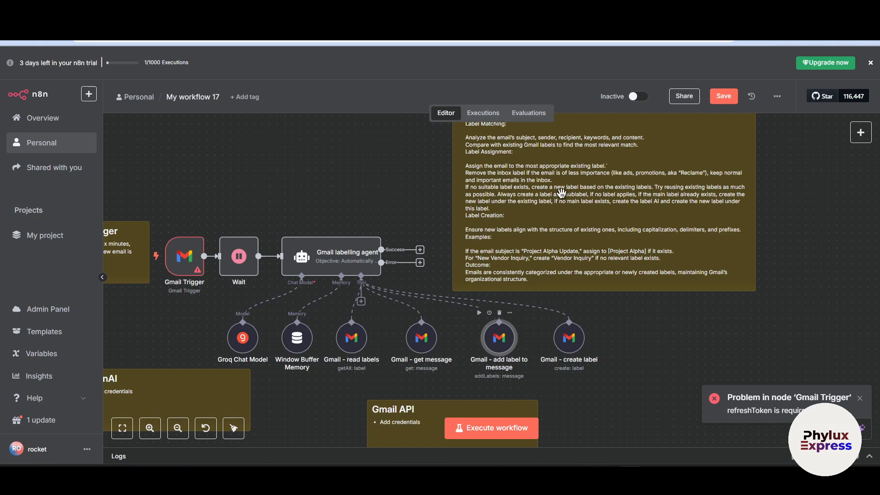
pyautogui.doubleClick(498, 338)
pyautogui.click(428, 130)
pyautogui.click(381, 257)
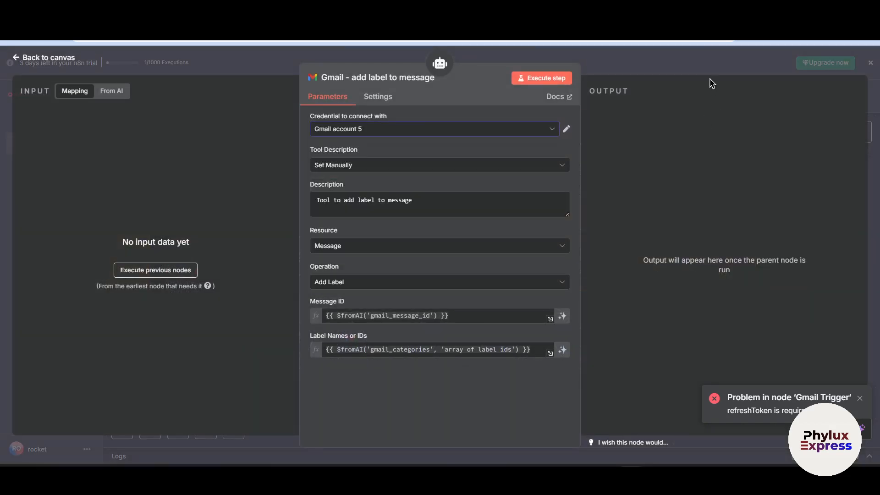
pyautogui.click(712, 65)
# Switch the Gmail - create label tool's credential to Gmail account 5 and fetch a test event with the Gmail Trigger
pyautogui.doubleClick(575, 350)
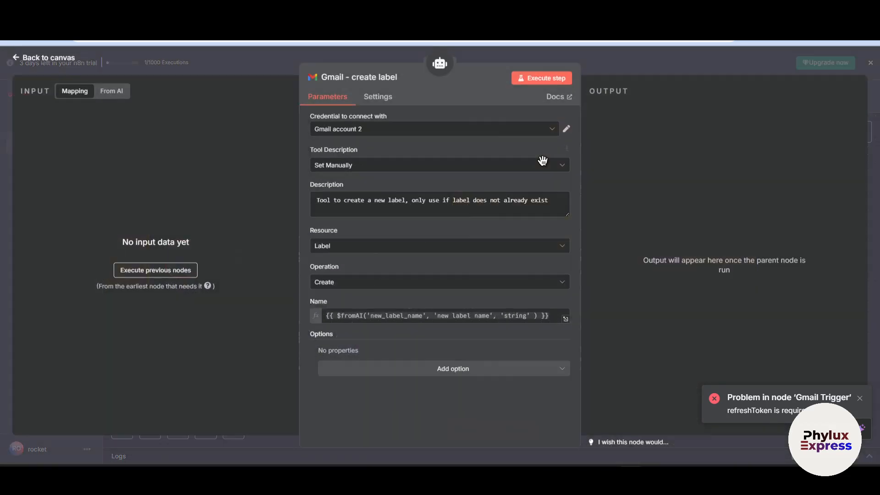
pyautogui.click(521, 129)
pyautogui.click(426, 258)
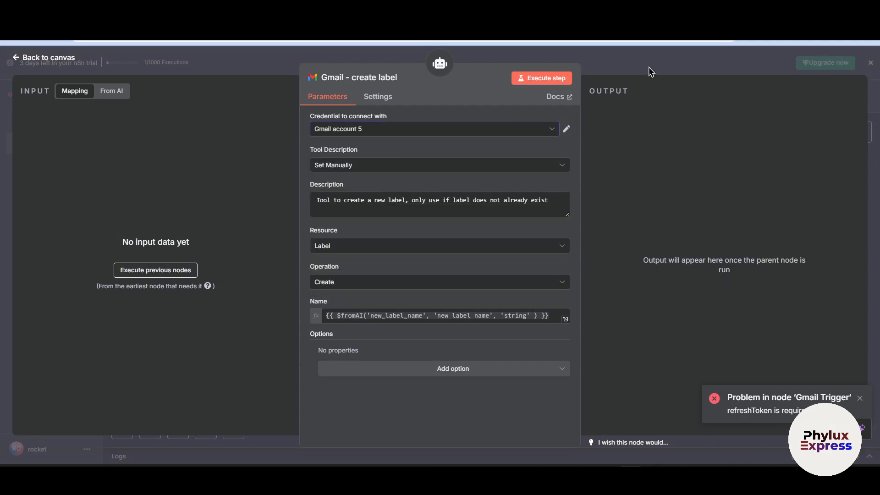
pyautogui.click(650, 72)
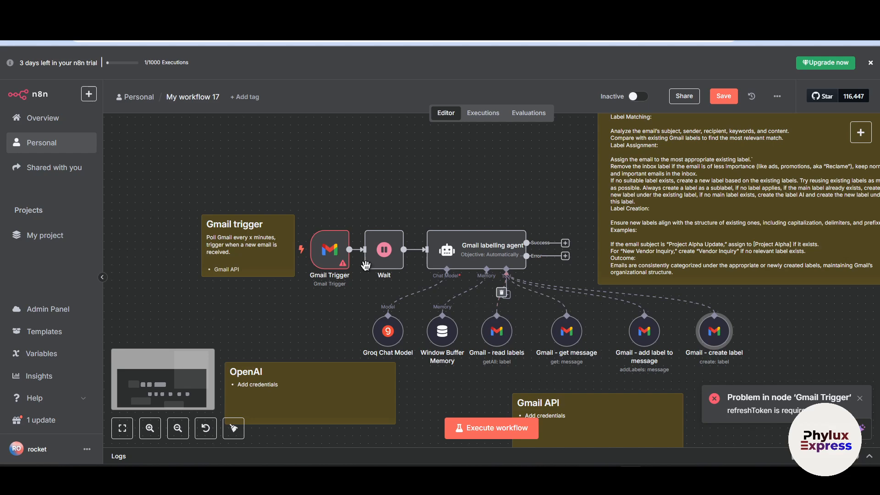
pyautogui.doubleClick(327, 251)
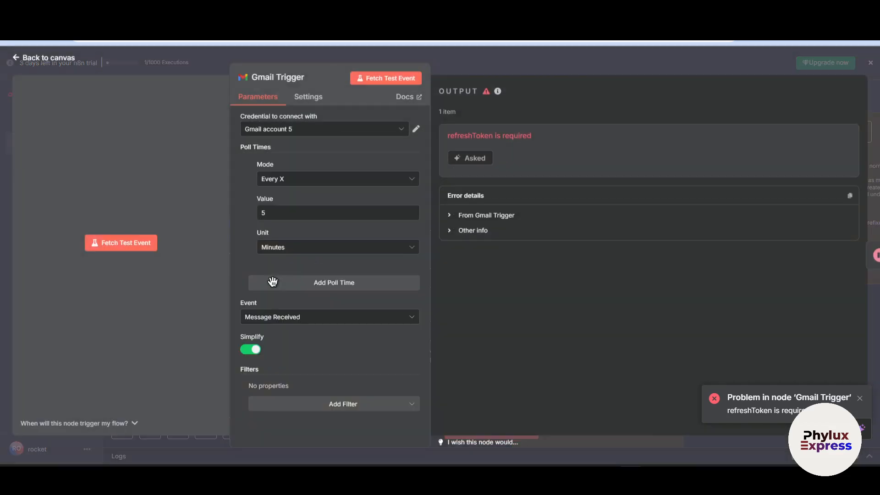
pyautogui.click(369, 78)
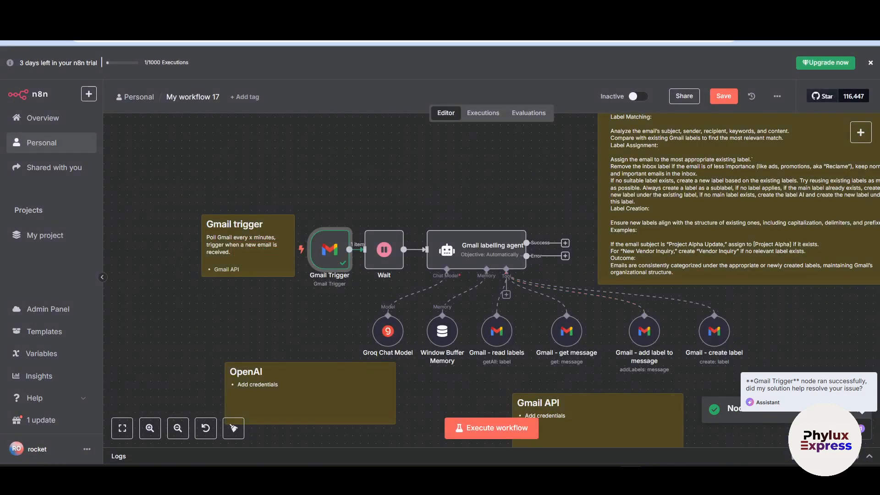
# Open Gmail in a new browser tab through a search for gmail, and select the signed-in account's email address
pyautogui.hotkey('ctrl', 't')
pyautogui.click(638, 41)
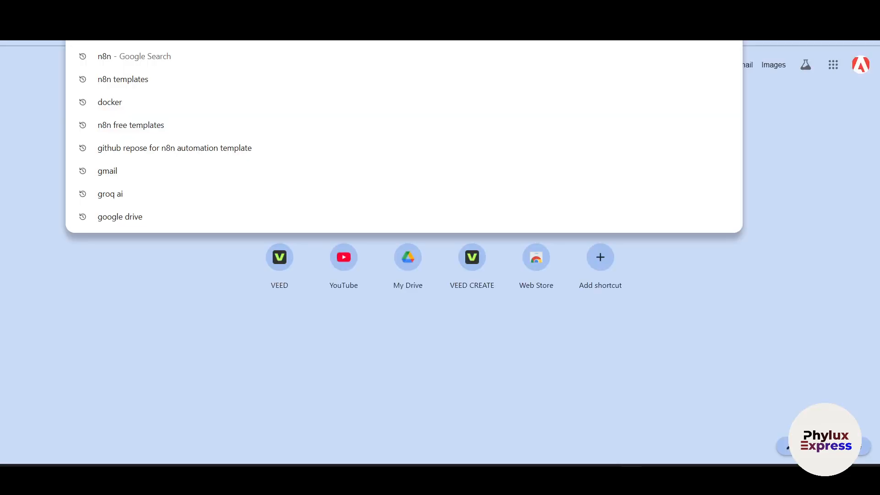
pyautogui.write('gmail')
pyautogui.press('Return')
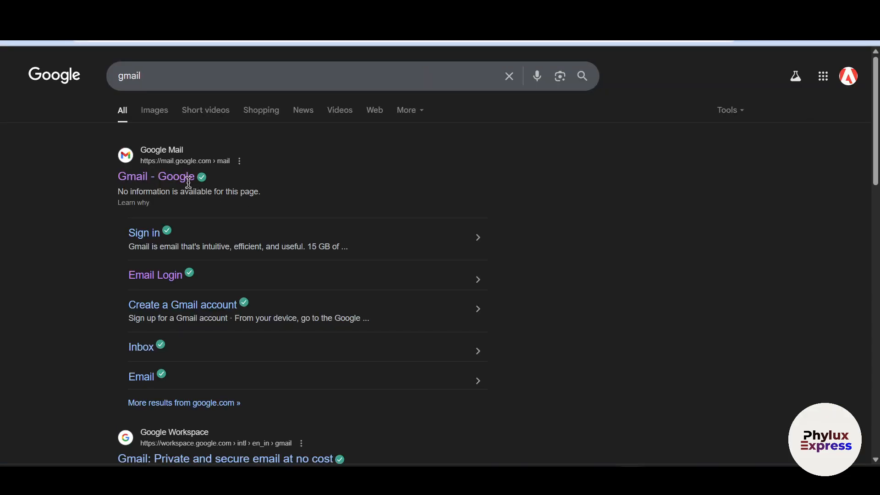
pyautogui.click(188, 179)
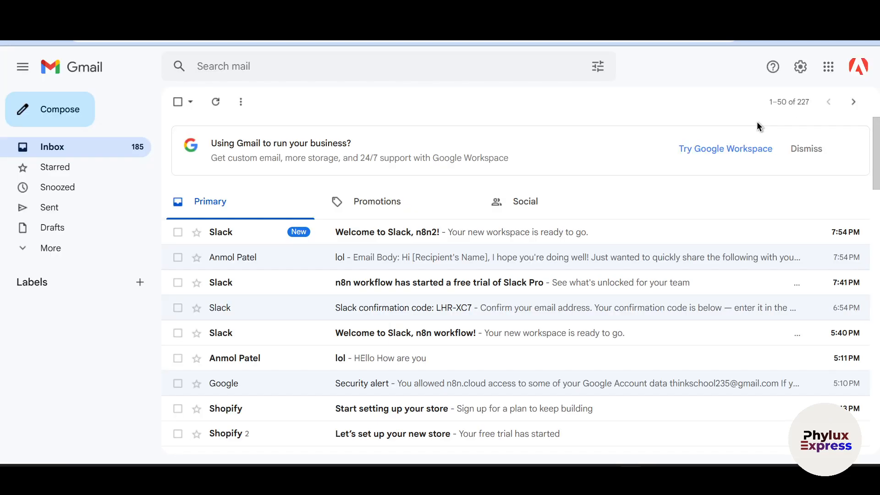
pyautogui.click(858, 67)
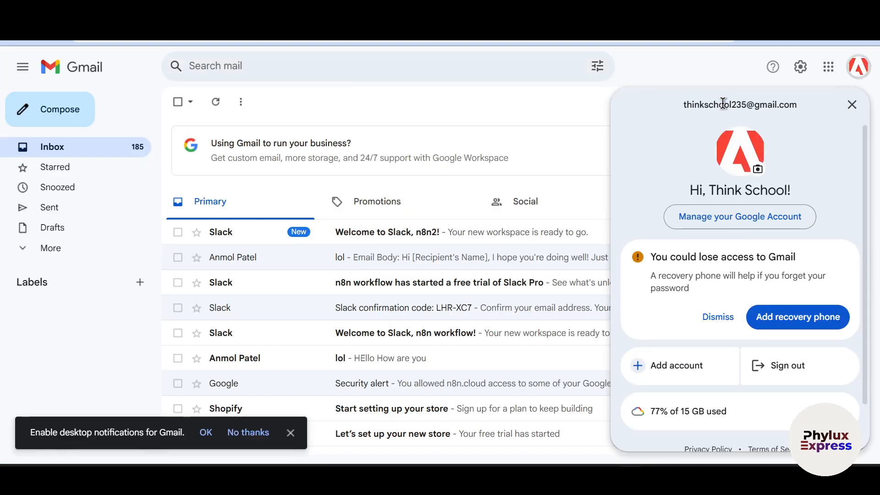
pyautogui.tripleClick(723, 103)
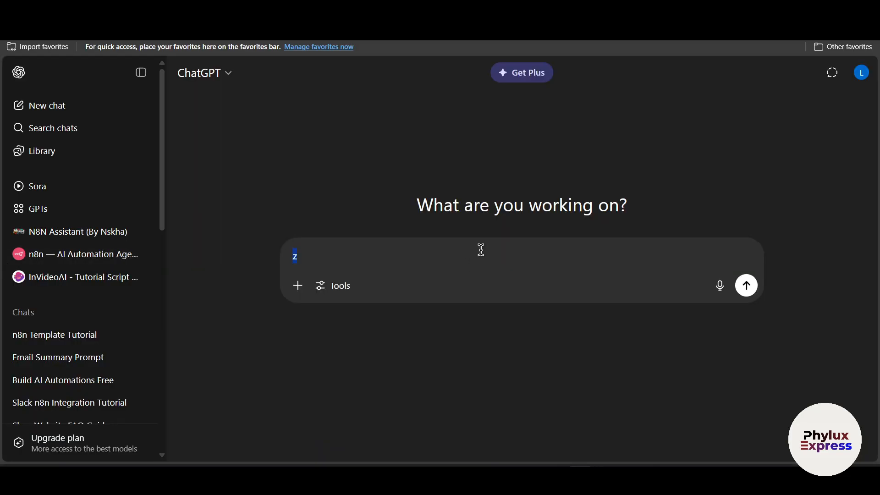
# In ChatGPT, request an email to a brother about passing an exam with 70%
pyautogui.press('BackSpace')
pyautogui.scroll(3, 722, 167)
pyautogui.scroll(1, 723, 166)
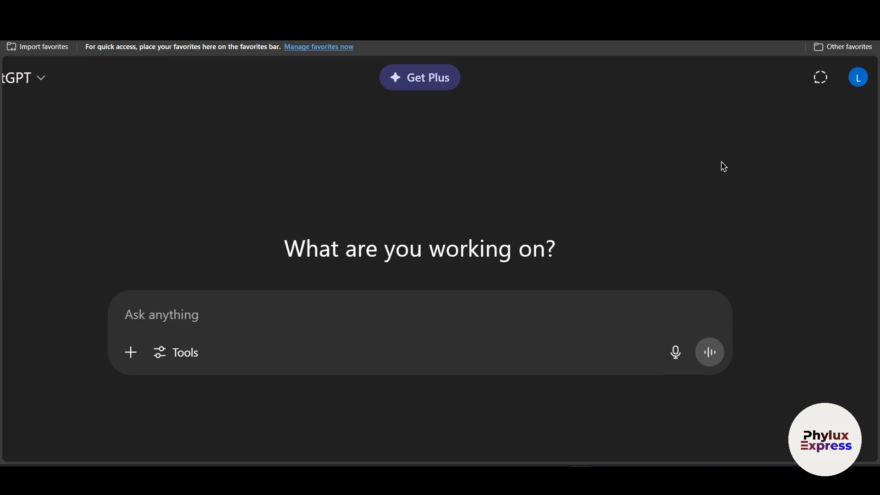
pyautogui.write('write a email')
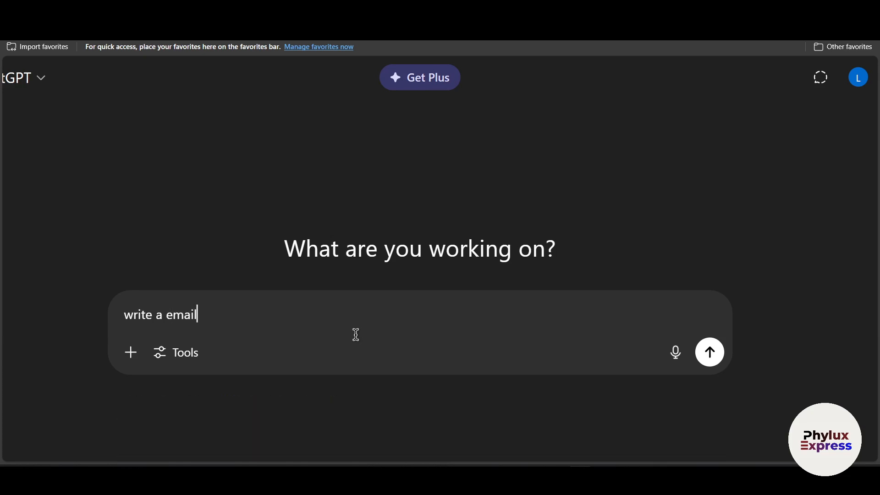
pyautogui.write(' to my br')
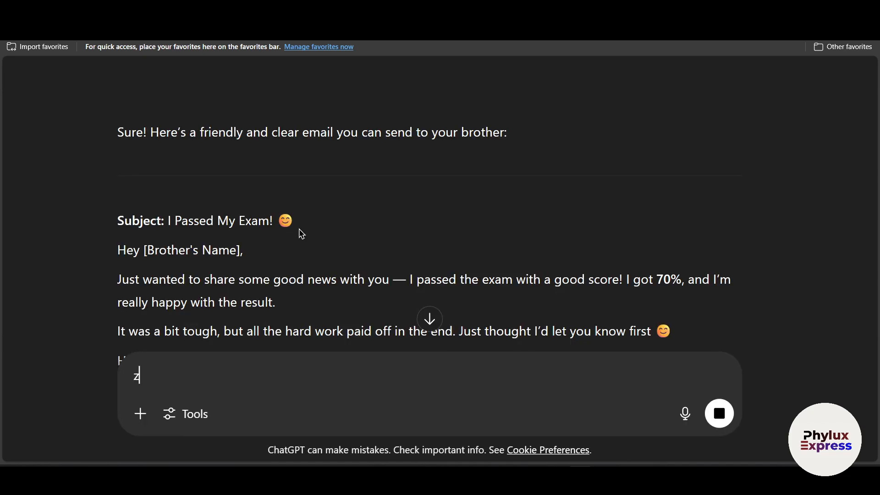
# Copy the subject "I Passed My Exam!" from the ChatGPT reply into the new Gmail message for the connected account
pyautogui.moveTo(278, 221); pyautogui.dragTo(166, 220)
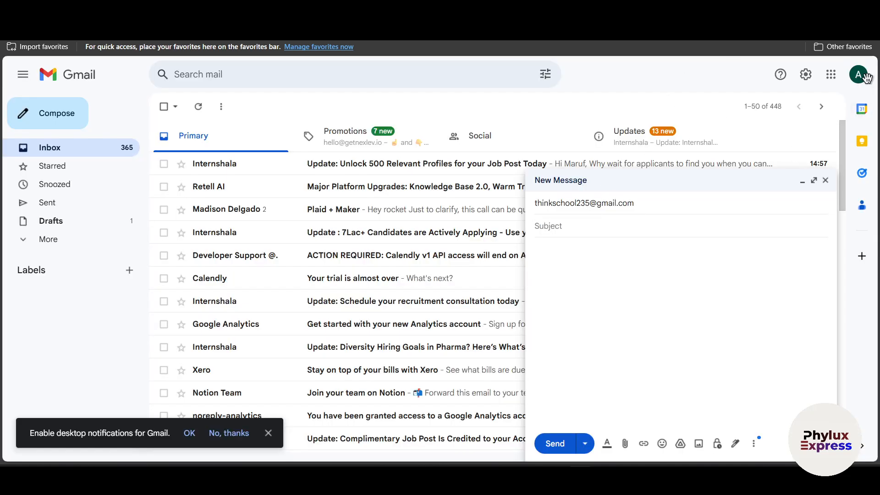
pyautogui.click(560, 222)
pyautogui.write('I Passed My Exam!')
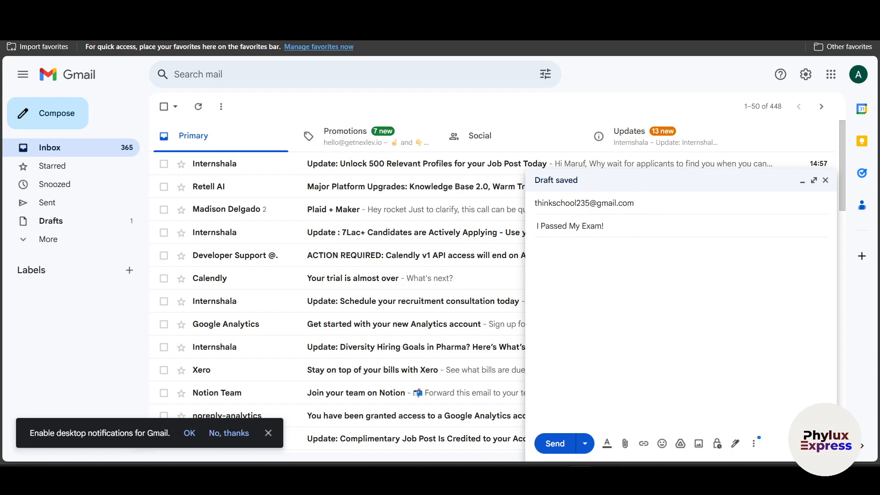
# Copy the email body from the greeting to "Take care," out of the ChatGPT reply into the Gmail message and send it
pyautogui.hotkey('ctrl', 'Tab')
pyautogui.scroll(-5, 392, 280)
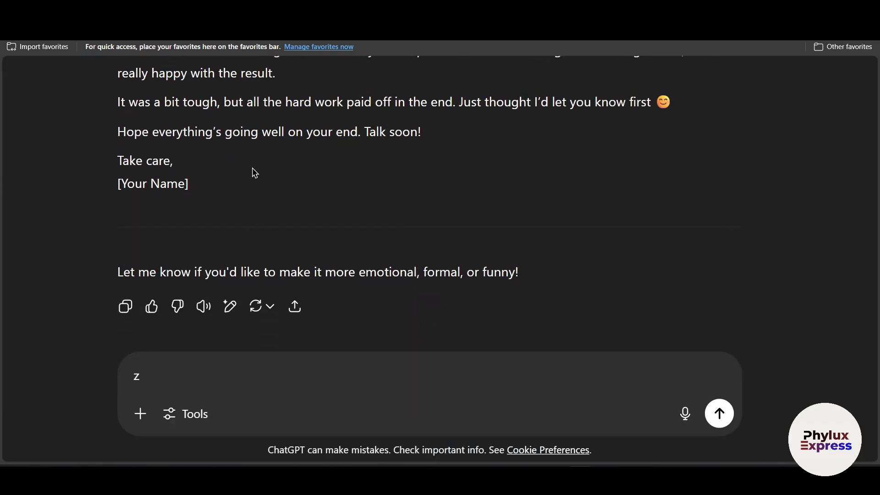
pyautogui.moveTo(244, 162); pyautogui.dragTo(115, 196)
pyautogui.hotkey('ctrl', 'c')
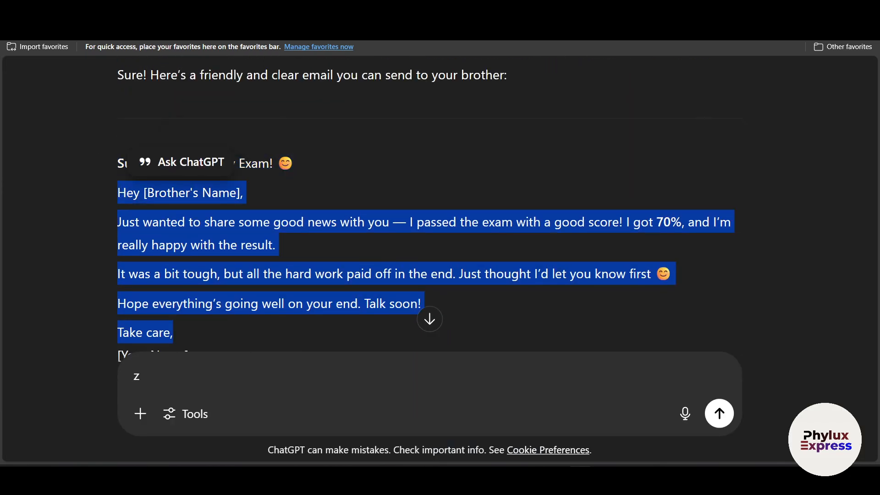
pyautogui.hotkey('ctrl', 'Tab')
pyautogui.click(613, 255)
pyautogui.hotkey('ctrl', 'v')
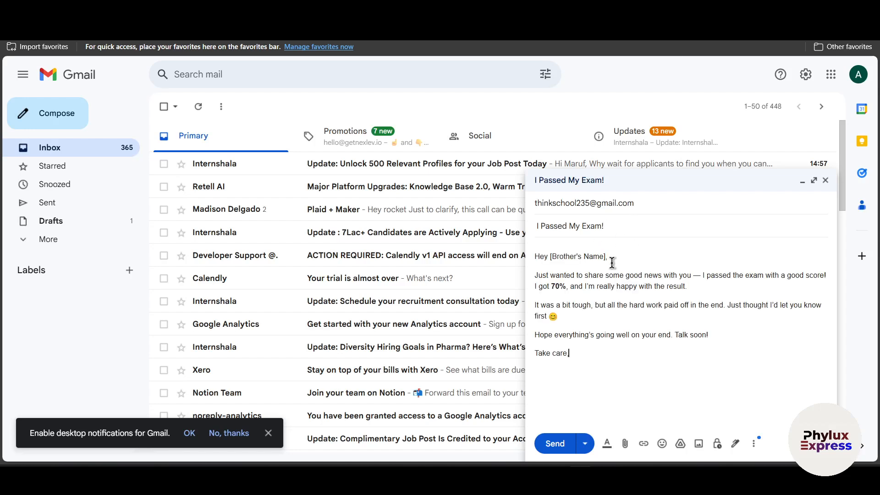
pyautogui.click(561, 441)
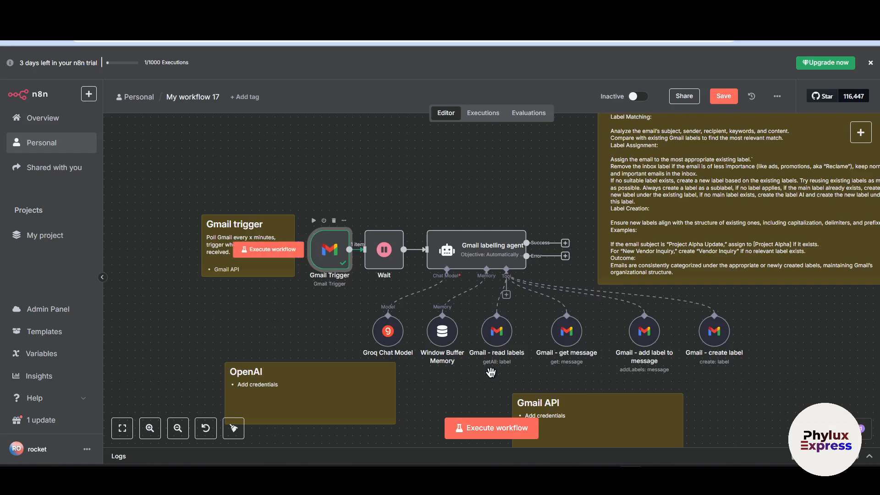
# Fetch a new test event with the Gmail Trigger in n8n and return to the canvas
pyautogui.doubleClick(329, 250)
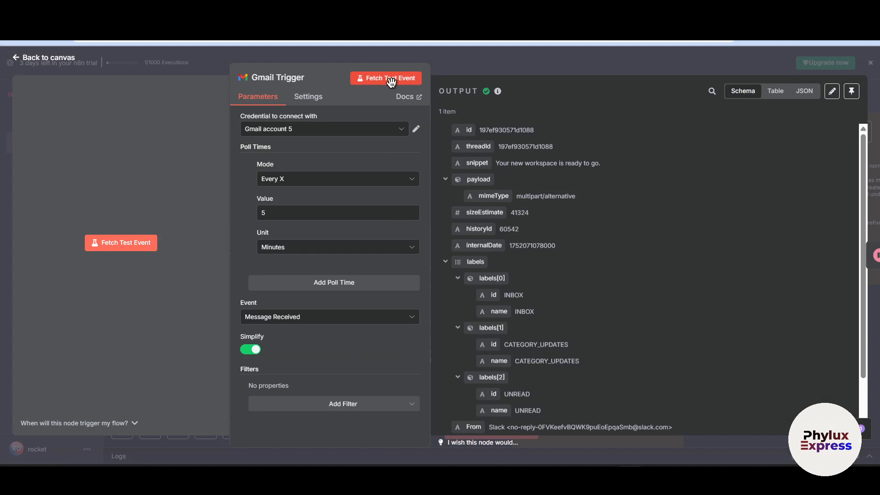
pyautogui.click(383, 77)
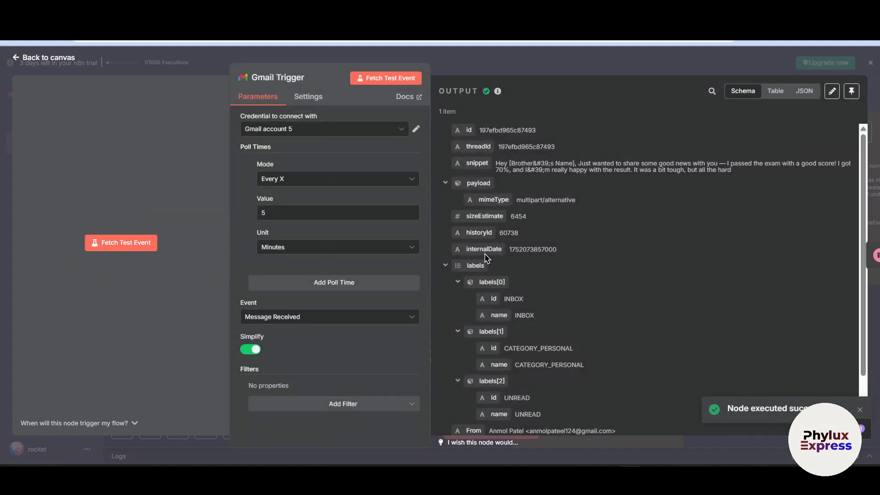
pyautogui.click(532, 61)
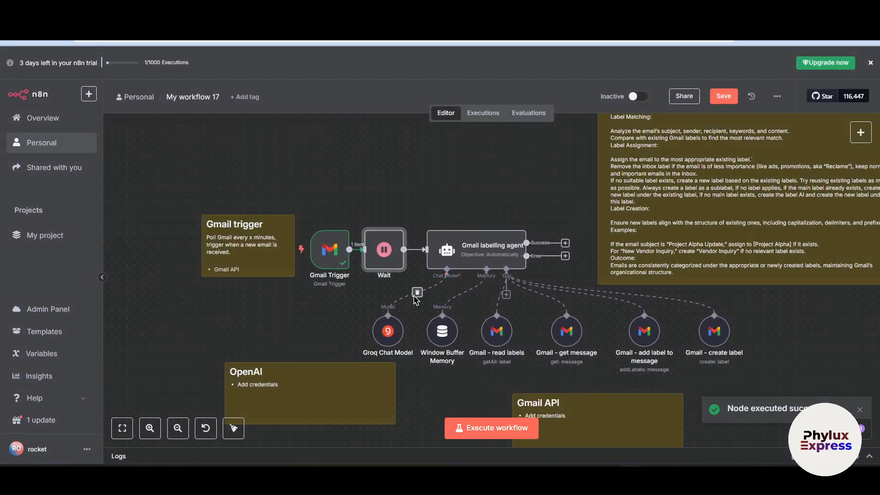
# Execute the Wait node and the Gmail labelling agent individually
pyautogui.doubleClick(391, 257)
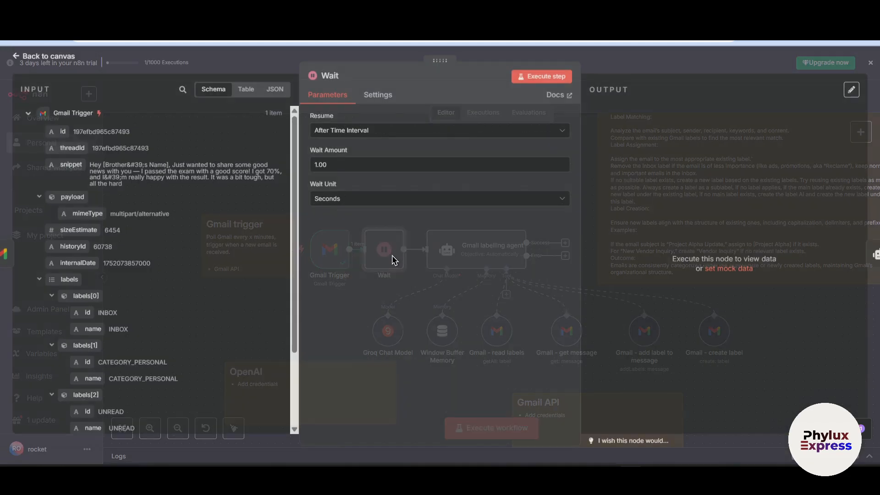
pyautogui.click(545, 80)
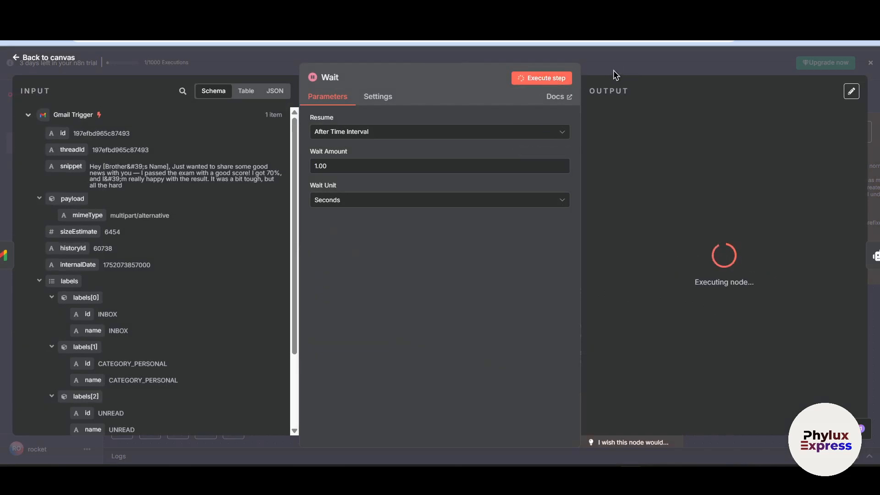
pyautogui.click(615, 74)
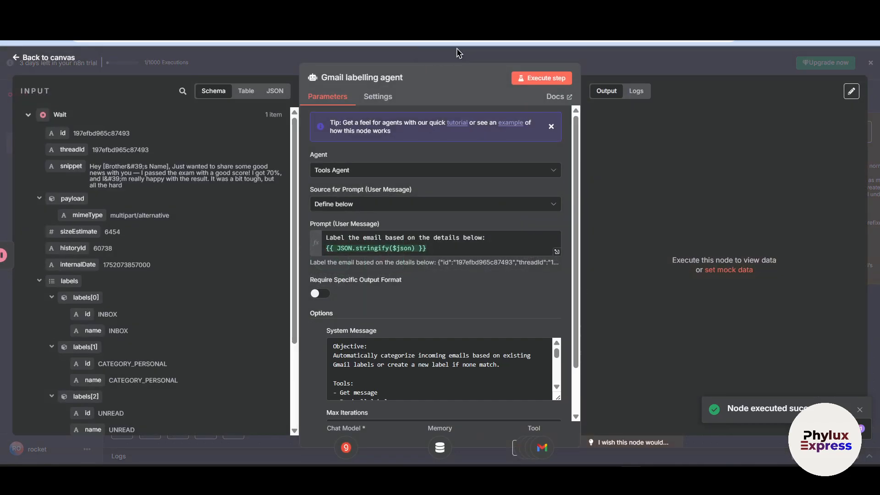
pyautogui.click(544, 78)
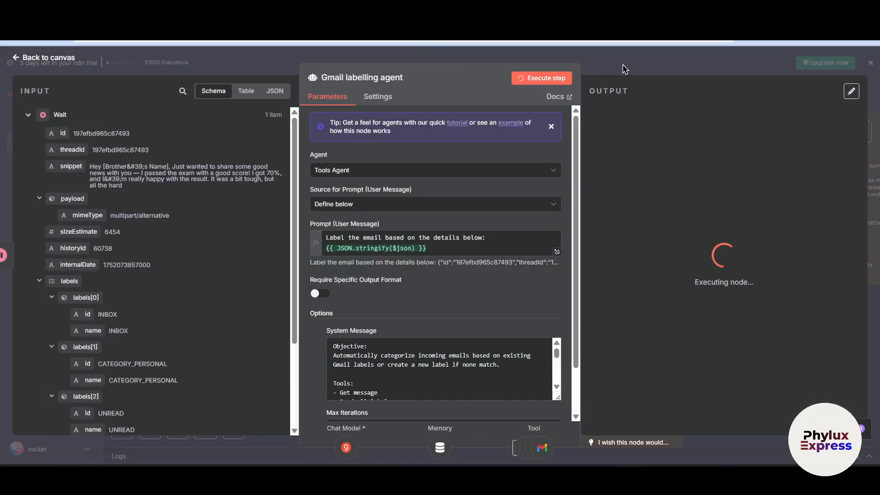
pyautogui.click(624, 68)
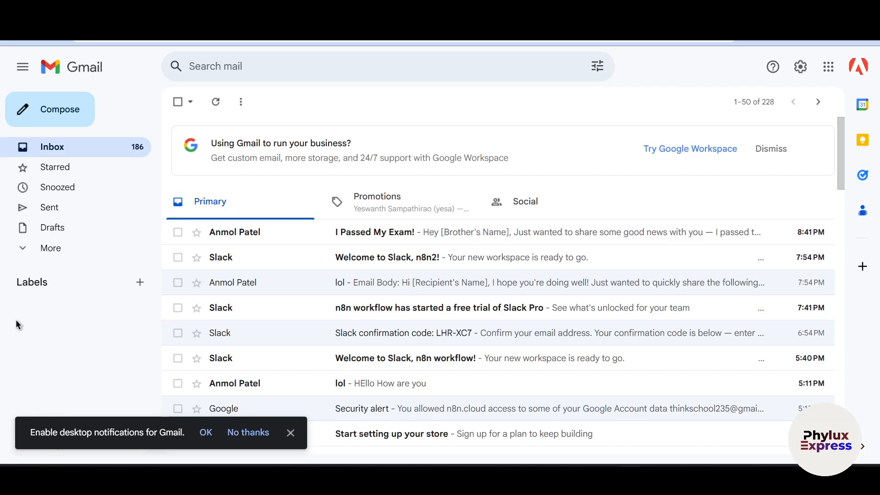
# Expand the full folder list in the receiving Gmail account and check its labels
pyautogui.click(23, 248)
pyautogui.scroll(-2, 87, 344)
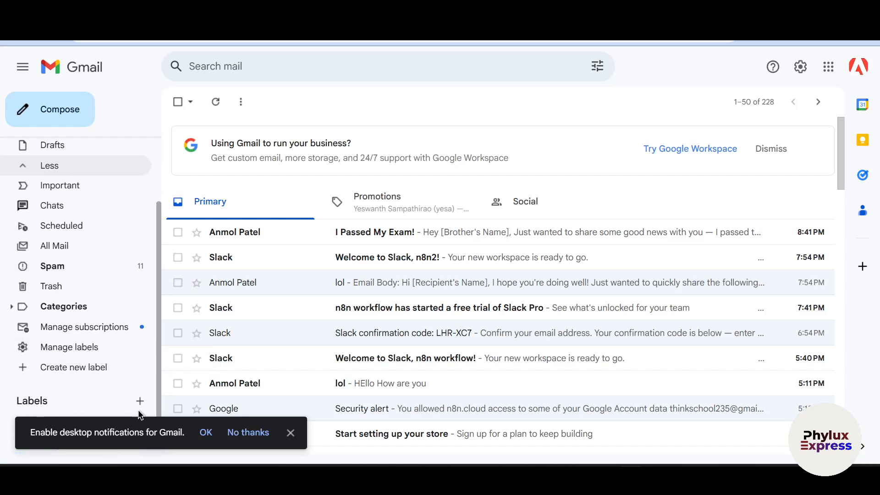
pyautogui.click(55, 32)
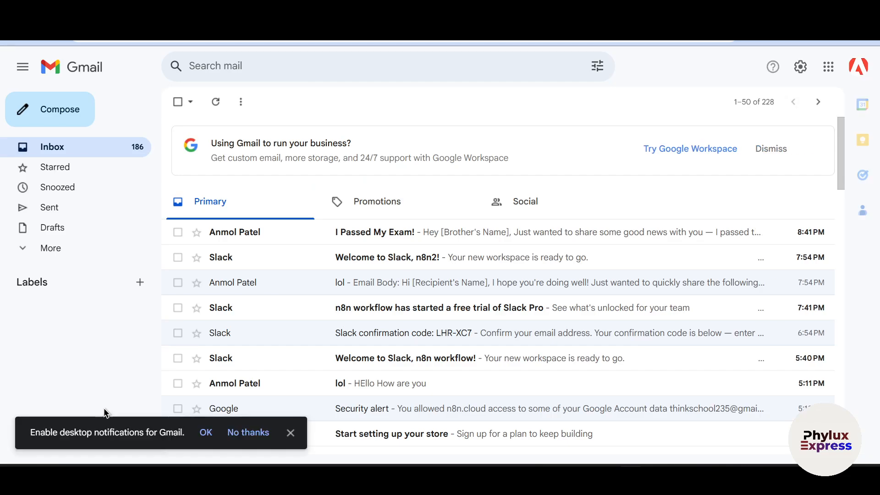
pyautogui.click(50, 248)
pyautogui.scroll(-2, 111, 366)
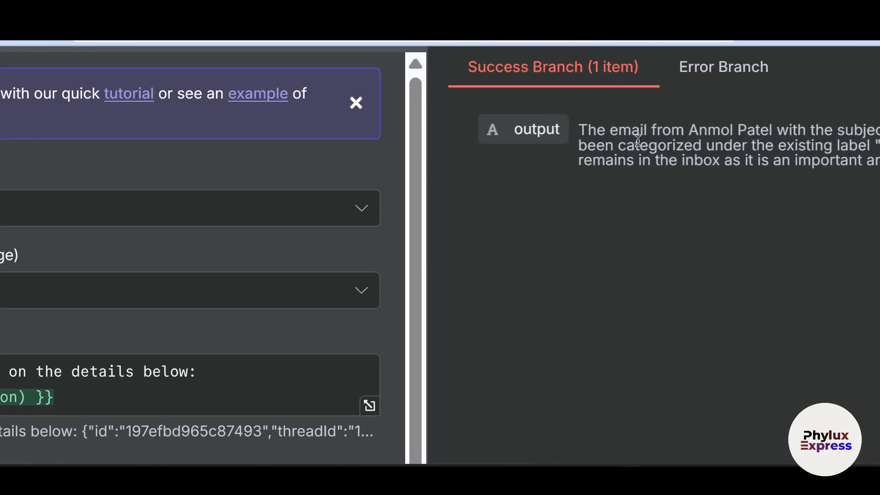
# Read the Gmail labelling agent's output on its Success Branch in n8n
pyautogui.moveTo(656, 130); pyautogui.dragTo(879, 129)
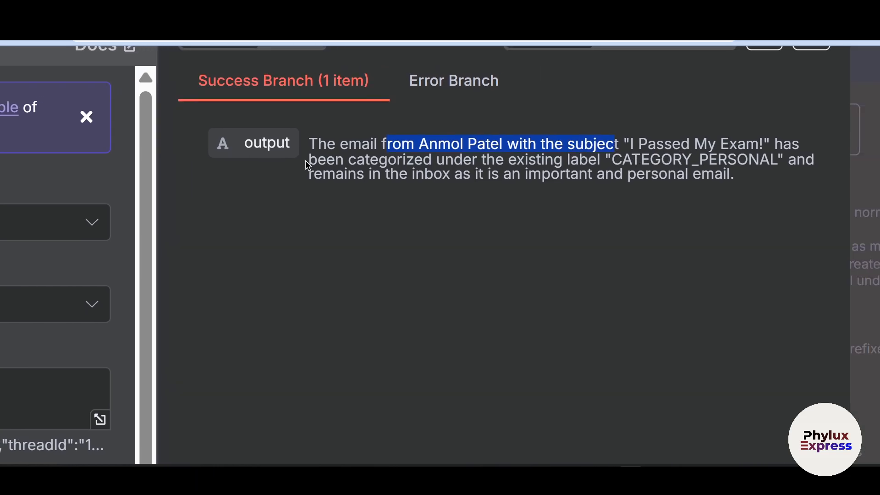
pyautogui.moveTo(310, 144); pyautogui.dragTo(760, 164)
pyautogui.moveTo(336, 175); pyautogui.dragTo(541, 179)
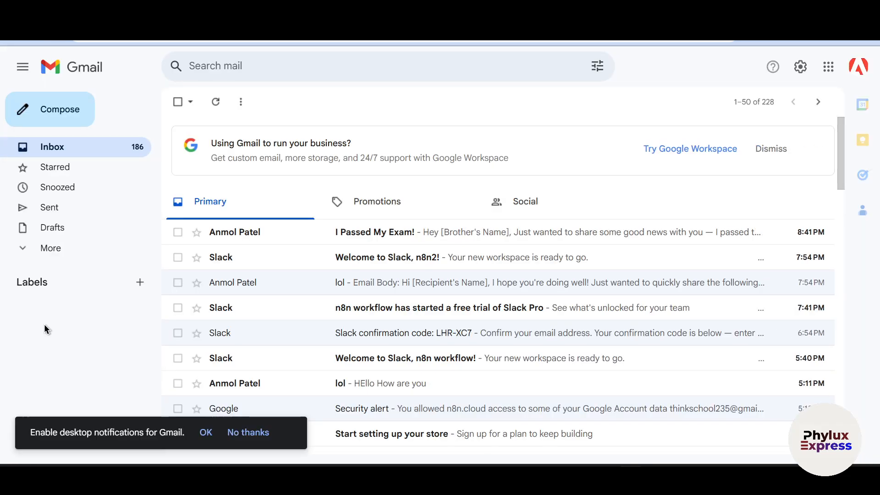
# Expand the folder list and its Categories group in the receiving Gmail account and check the available categories
pyautogui.click(46, 251)
pyautogui.scroll(-3, 101, 334)
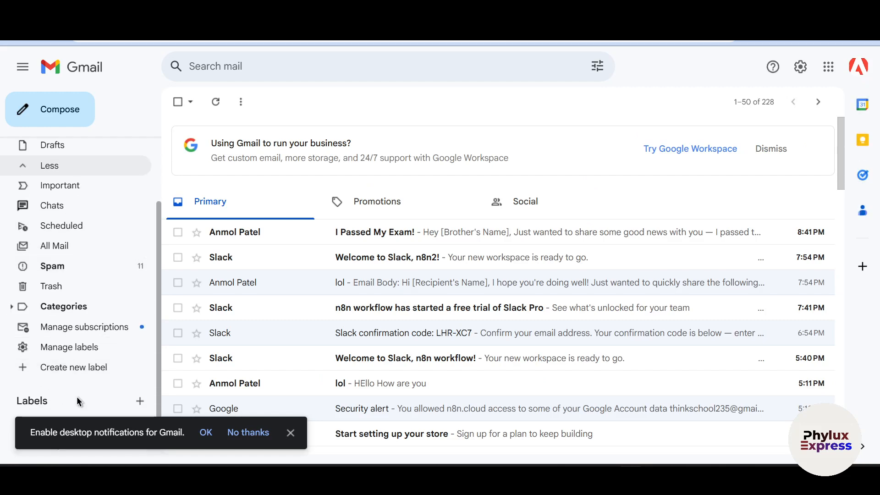
pyautogui.click(11, 307)
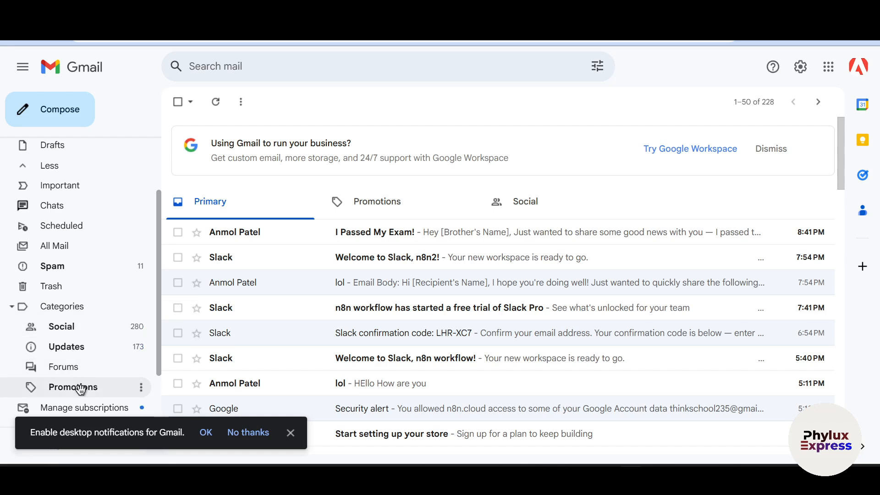
pyautogui.scroll(-2, 87, 374)
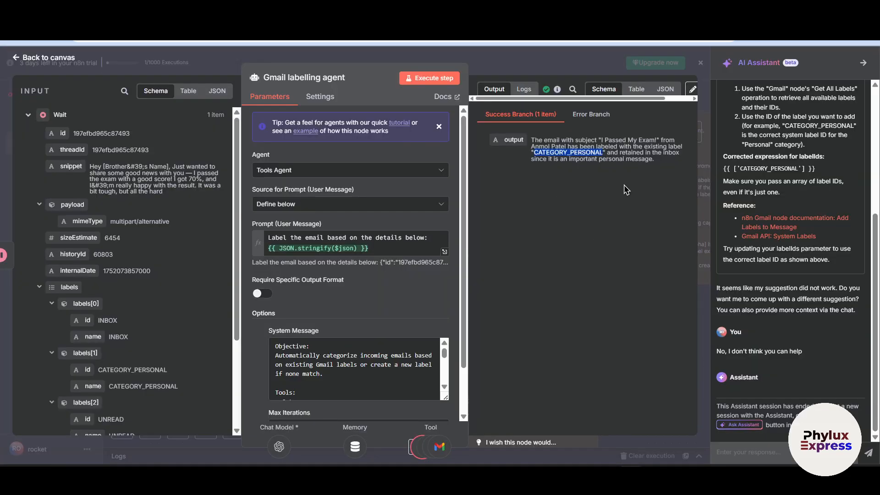
# Reread the Gmail labelling agent's output in n8n, adjusting the width of its parameter area, and return to the canvas
pyautogui.click(605, 197)
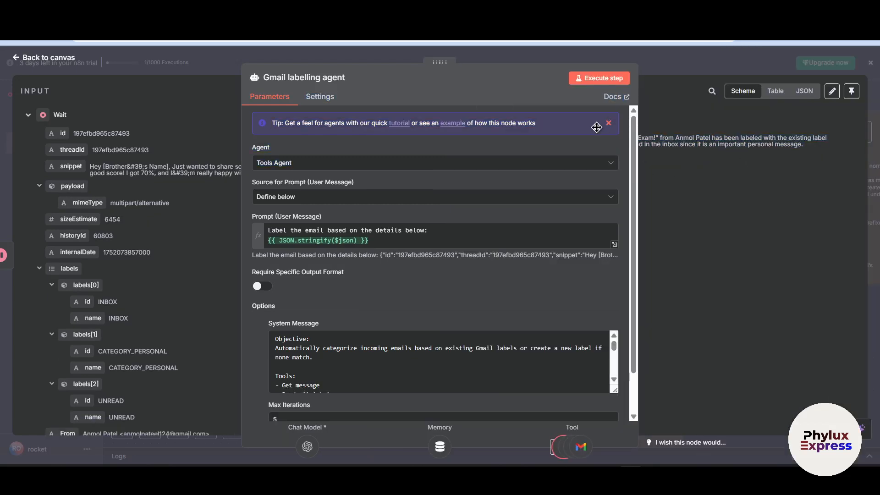
pyautogui.moveTo(637, 124); pyautogui.dragTo(568, 133)
pyautogui.click(645, 72)
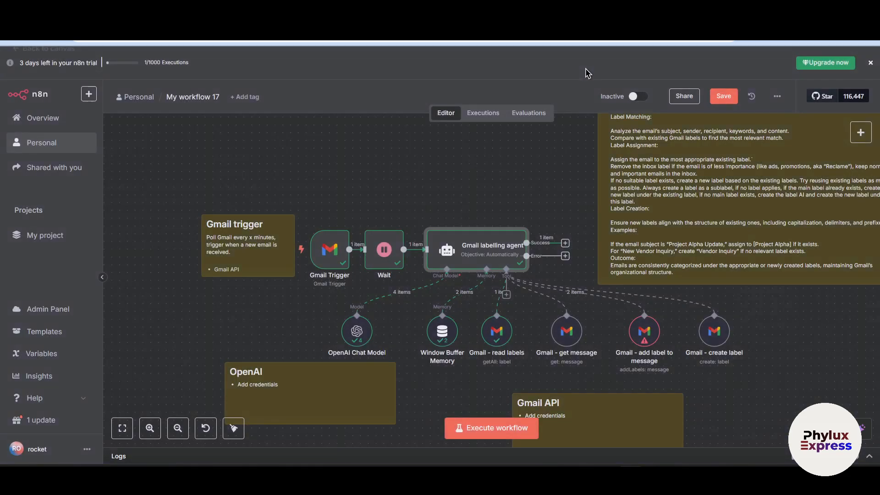
# Execute the workflow and examine the label IDs in the output of the Gmail - add label to message node
pyautogui.click(489, 429)
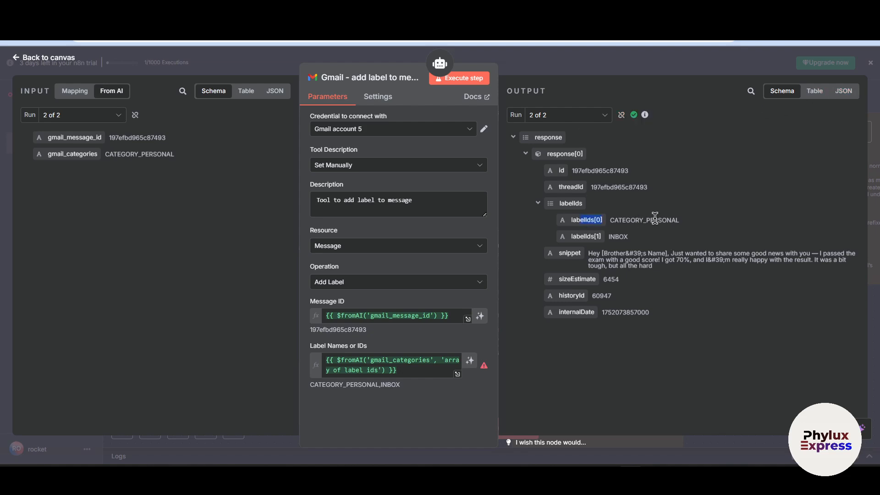
pyautogui.moveTo(654, 219); pyautogui.dragTo(685, 222)
pyautogui.click(620, 72)
# Open the OpenAI Chat Model node and list the runs available for its output
pyautogui.scroll(2, 414, 303)
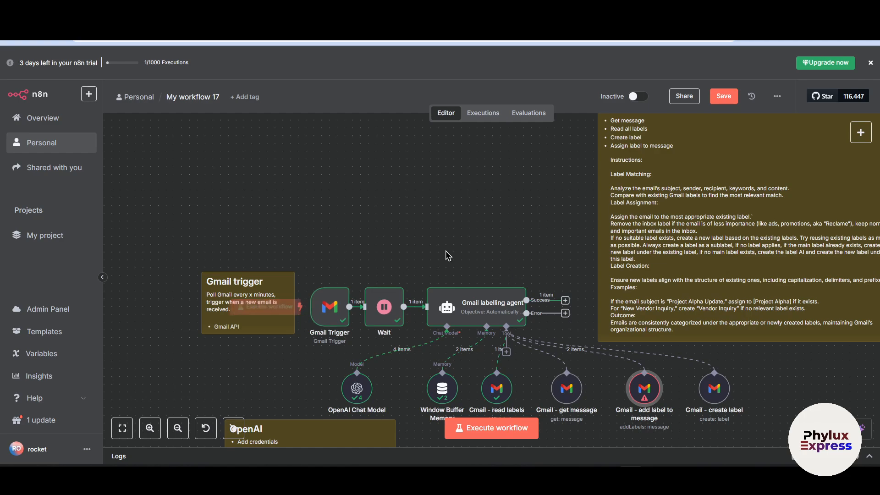
pyautogui.scroll(-3, 504, 289)
pyautogui.hscroll(-2, 504, 288)
pyautogui.scroll(-3, 504, 298)
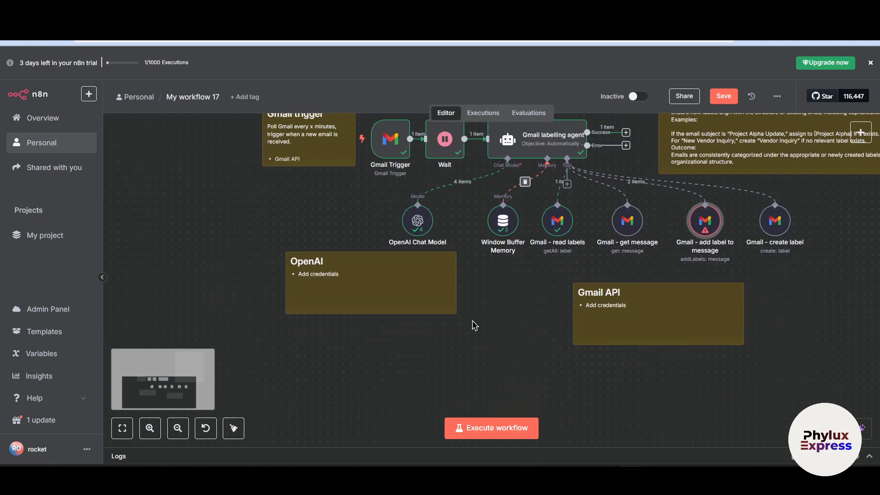
pyautogui.scroll(1, 458, 316)
pyautogui.doubleClick(421, 261)
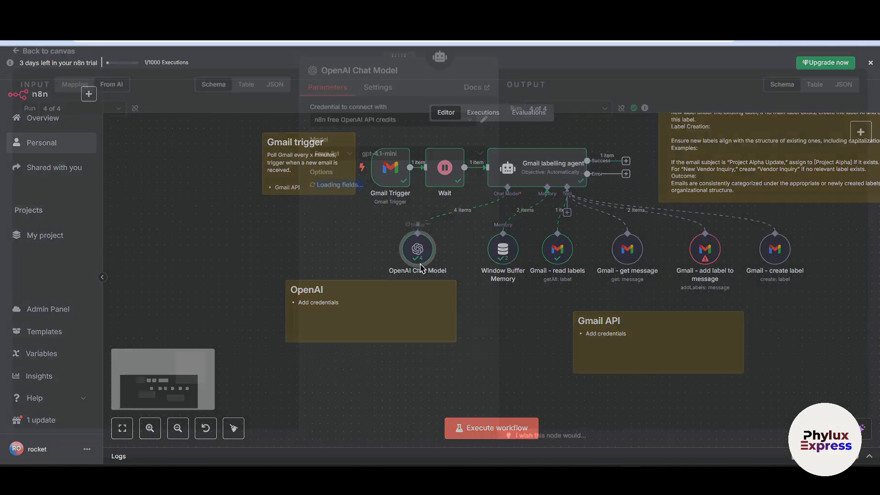
pyautogui.click(574, 118)
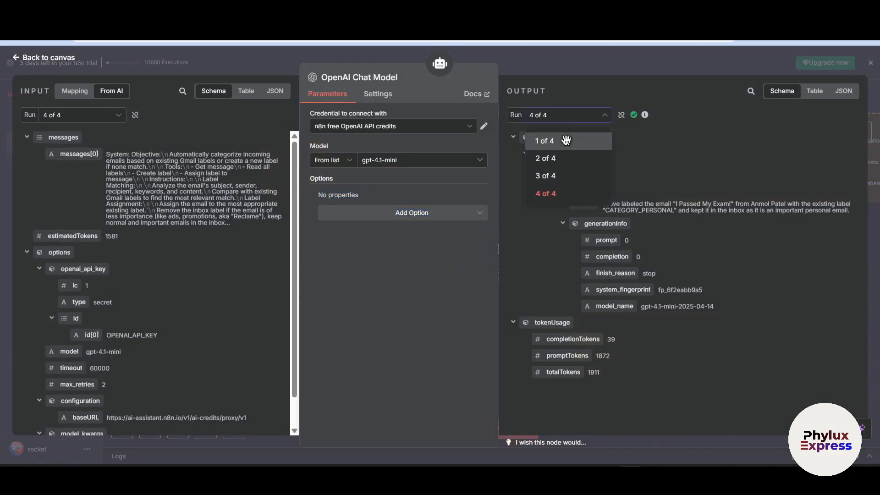